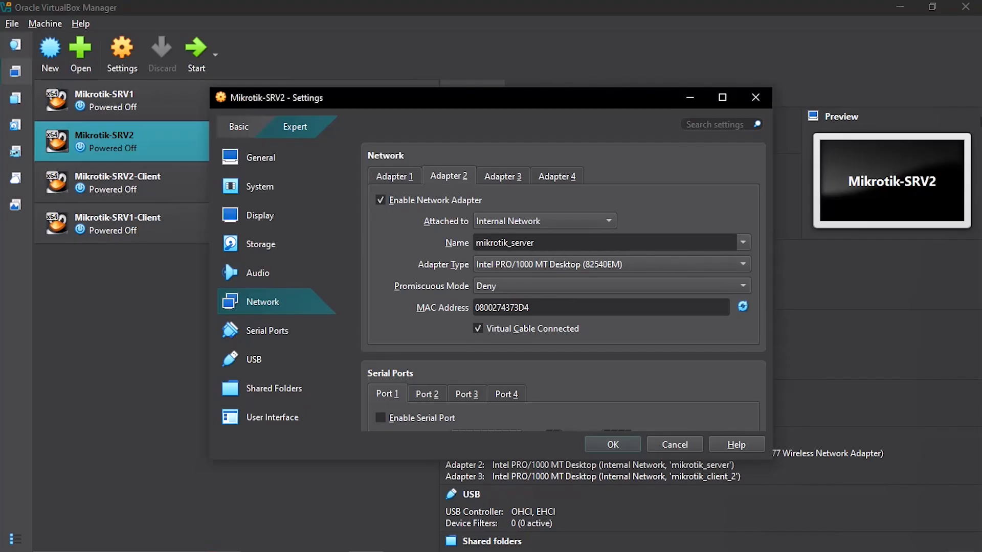
Step: Check adapters 2–4 of SRV2, SRV2-Client and SRV1-Client for mikrotik_client networks, then close Settings
{"action": "left_click", "coordinate": [502, 177]}
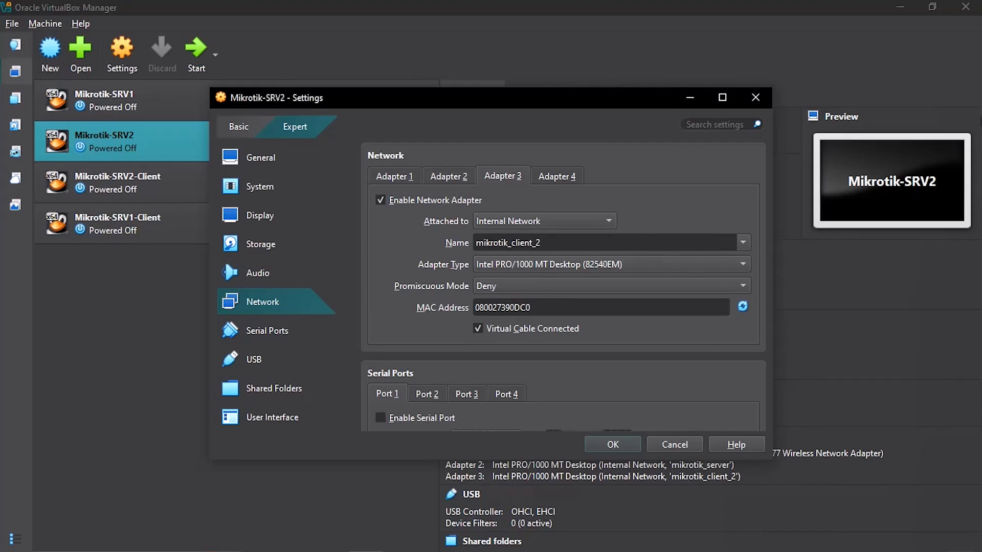
{"action": "left_click", "coordinate": [123, 182]}
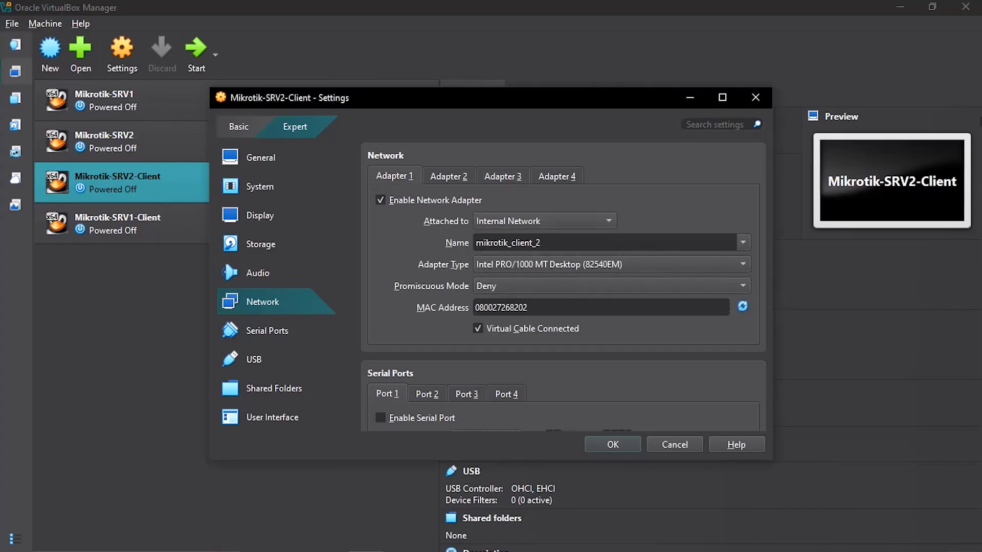
{"action": "left_click", "coordinate": [449, 176]}
{"action": "left_click", "coordinate": [503, 176]}
{"action": "left_click", "coordinate": [123, 223]}
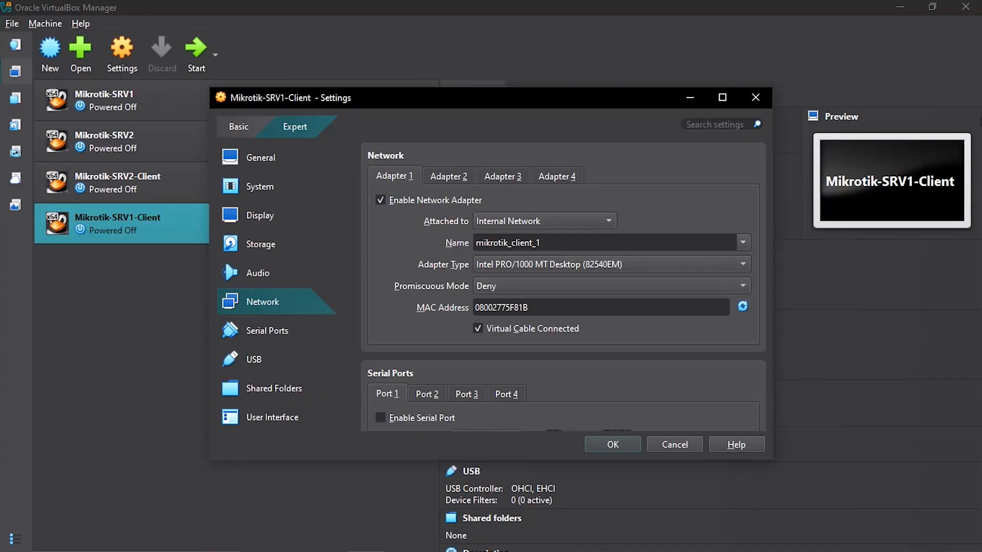
{"action": "left_click", "coordinate": [449, 177]}
{"action": "left_click", "coordinate": [502, 176]}
{"action": "left_click", "coordinate": [557, 176]}
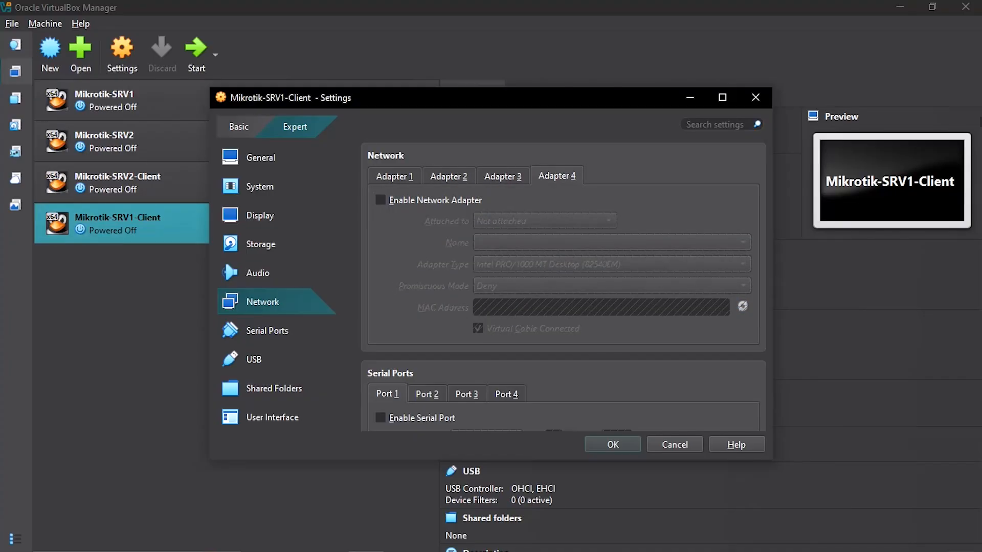
{"action": "left_click", "coordinate": [755, 97]}
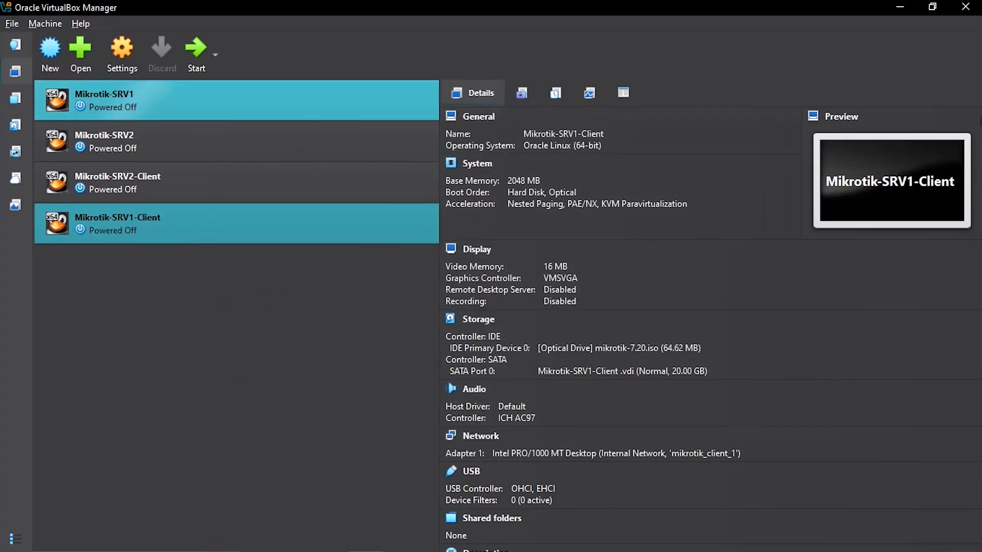
Step: Start Mikrotik-SRV1, Mikrotik-SRV2, Mikrotik-SRV2-Client and Mikrotik-SRV1-Client one after another
{"action": "left_click", "coordinate": [153, 101]}
{"action": "left_click", "coordinate": [196, 54]}
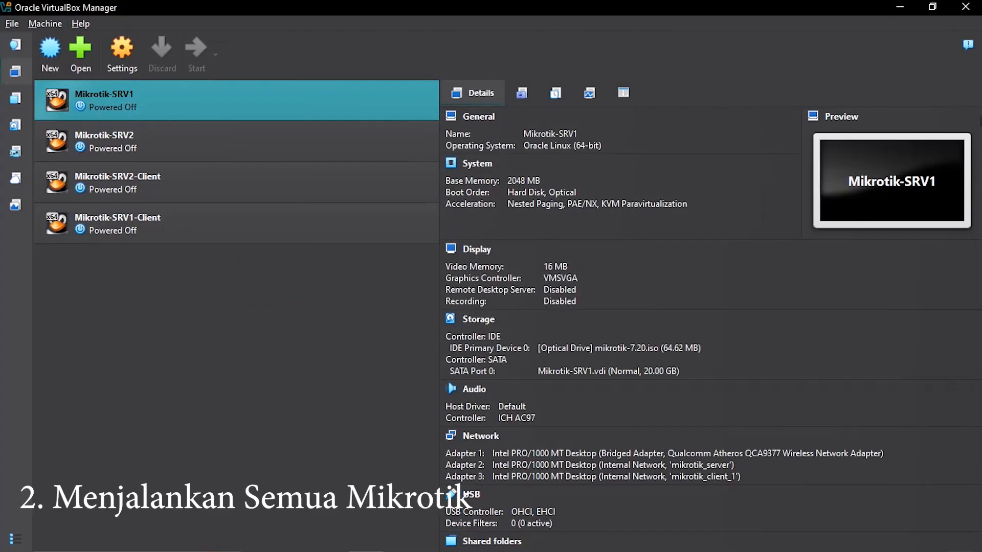
{"action": "left_click", "coordinate": [153, 141]}
{"action": "left_click", "coordinate": [197, 54]}
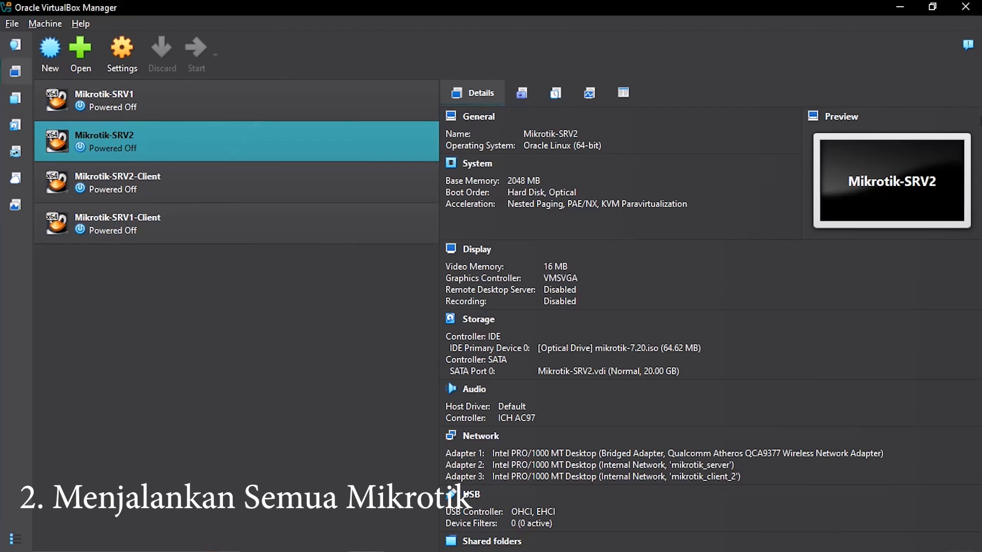
{"action": "left_click", "coordinate": [153, 182]}
{"action": "left_click", "coordinate": [196, 54]}
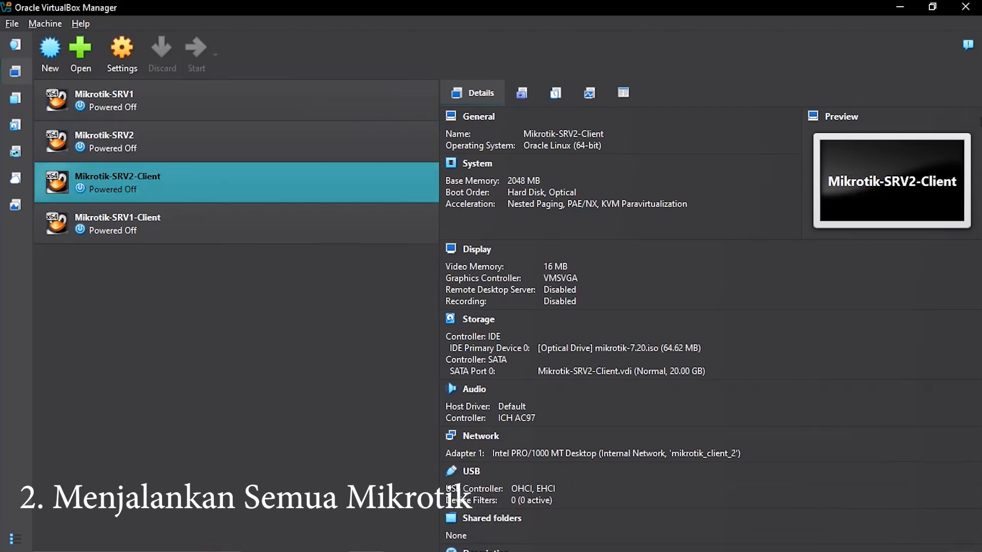
{"action": "left_click", "coordinate": [153, 224]}
{"action": "left_click", "coordinate": [197, 54]}
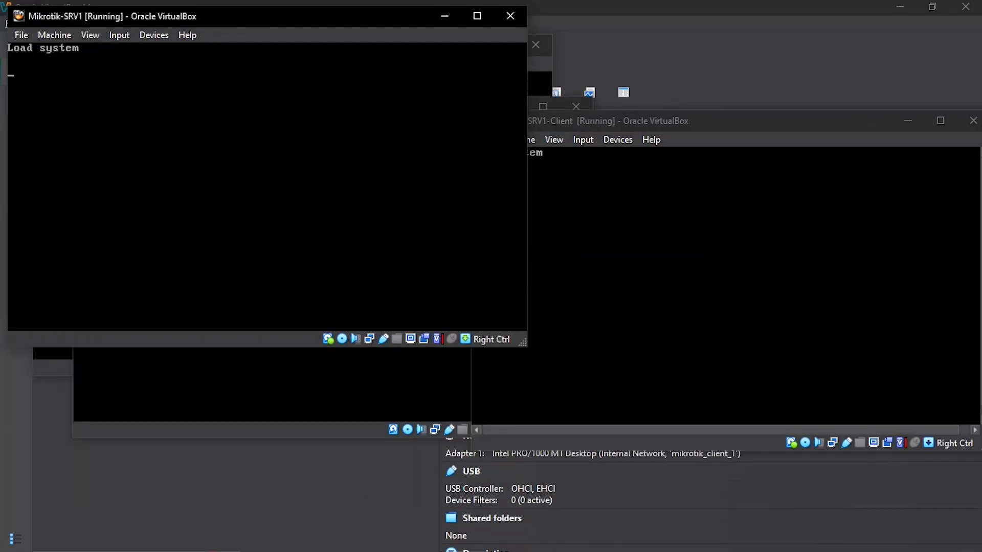
Step: Place the SRV2 console at the upper right and the SRV1 console at the top left
{"action": "left_click_drag", "start_coordinate": [341, 49], "coordinate": [733, 23]}
{"action": "left_click_drag", "start_coordinate": [324, 90], "coordinate": [335, 69]}
{"action": "double_click", "coordinate": [332, 69]}
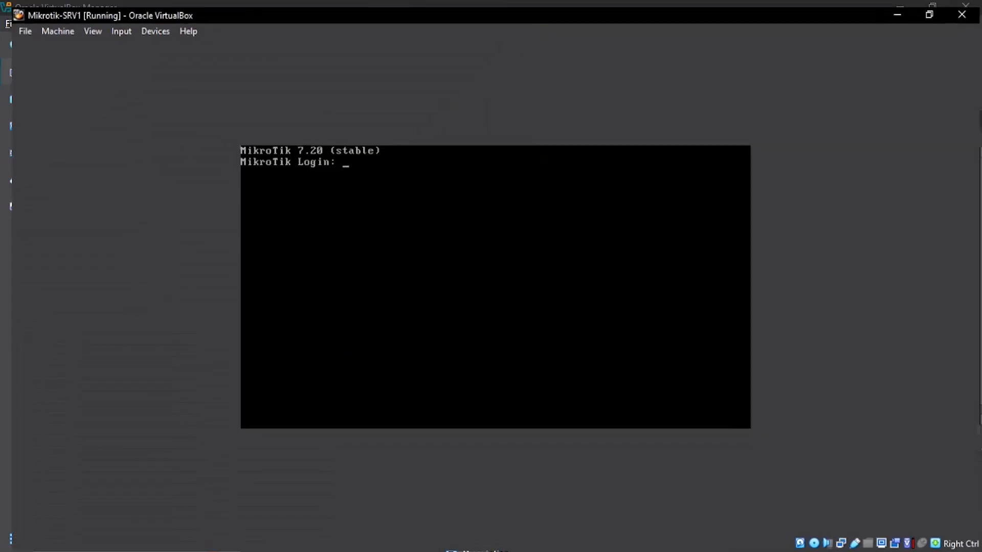
{"action": "left_click", "coordinate": [931, 7]}
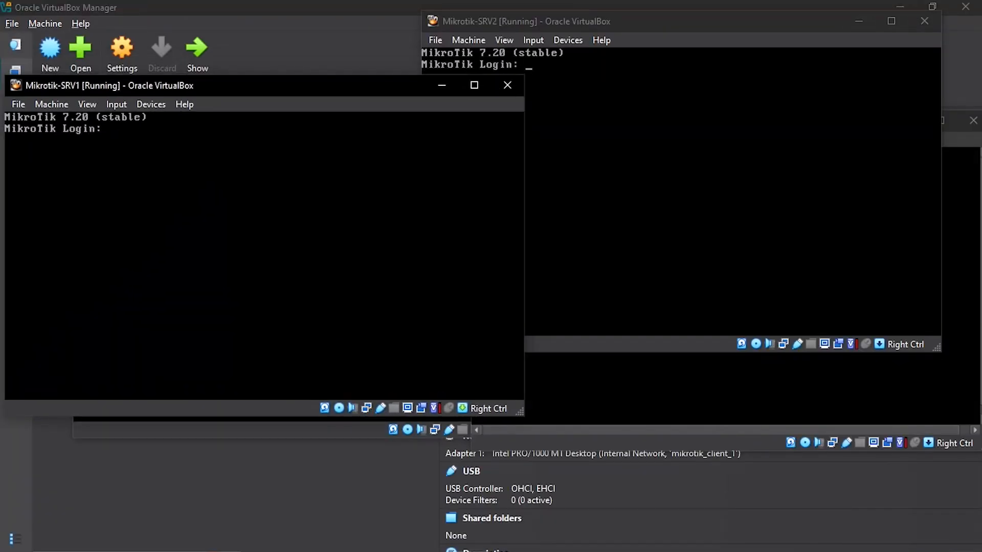
{"action": "left_click_drag", "start_coordinate": [325, 85], "coordinate": [335, 25]}
Step: Place the SRV2-Client console at the lower left and the SRV1-Client console at the lower right
{"action": "left_click", "coordinate": [271, 394]}
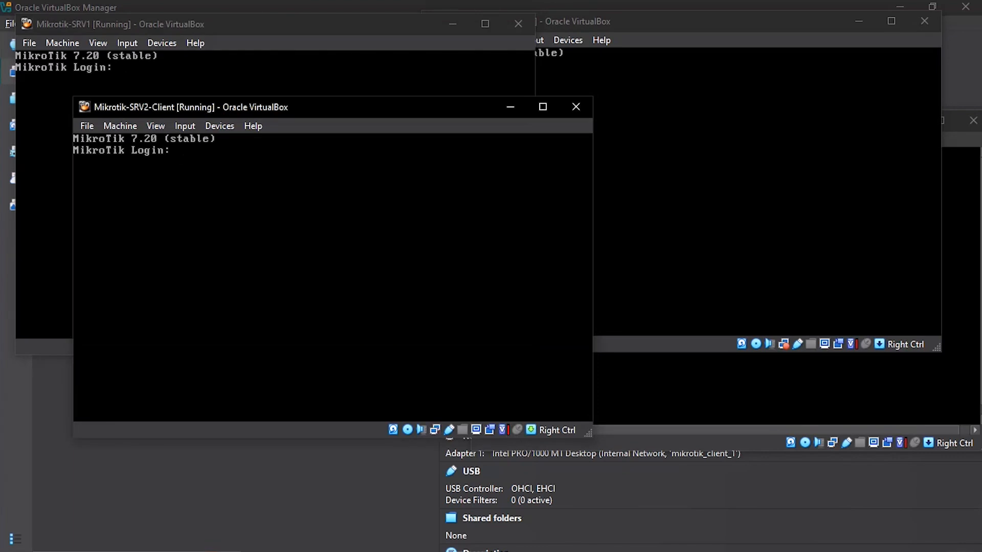
{"action": "left_click_drag", "start_coordinate": [199, 106], "coordinate": [262, 197]}
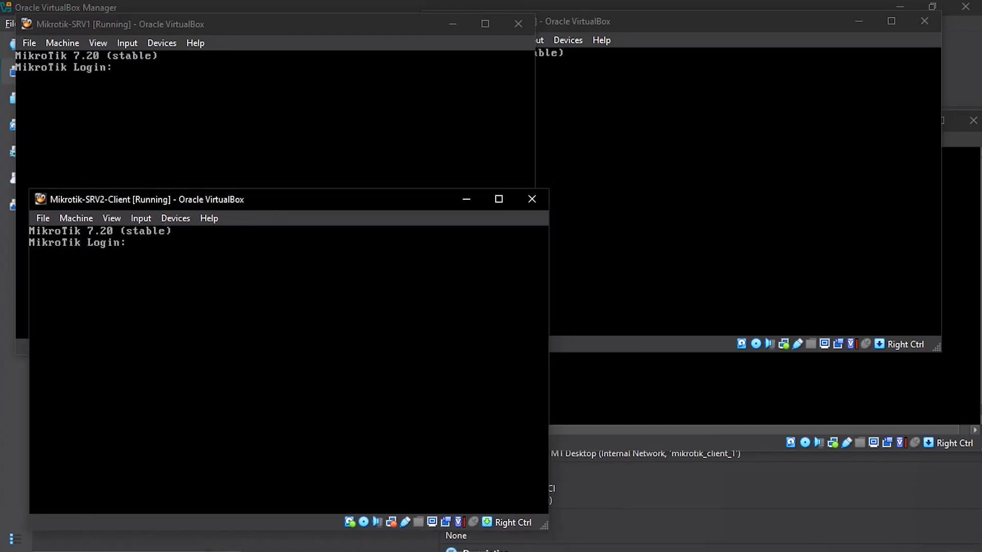
{"action": "left_click", "coordinate": [307, 551]}
{"action": "left_click_drag", "start_coordinate": [687, 122], "coordinate": [668, 205]}
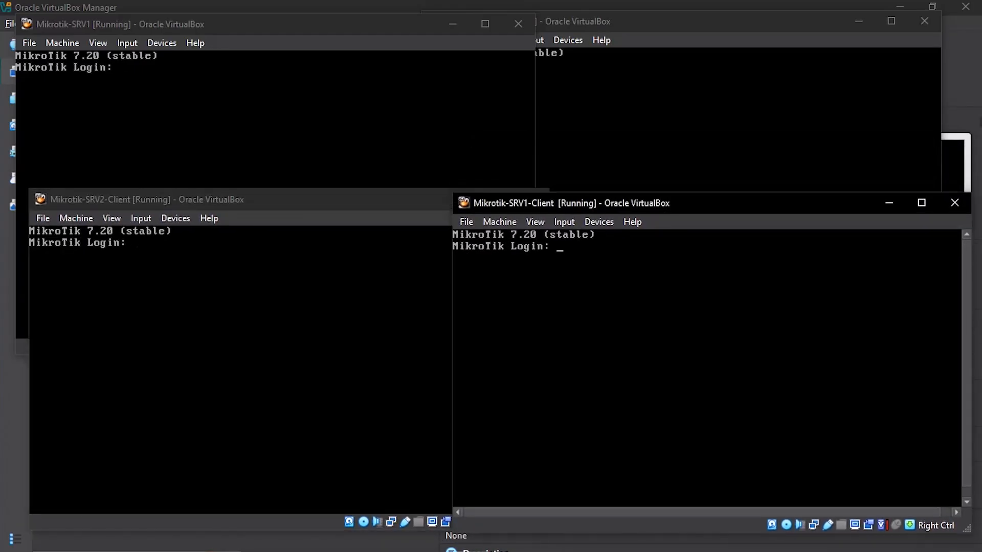
{"action": "left_click_drag", "start_coordinate": [353, 199], "coordinate": [355, 190]}
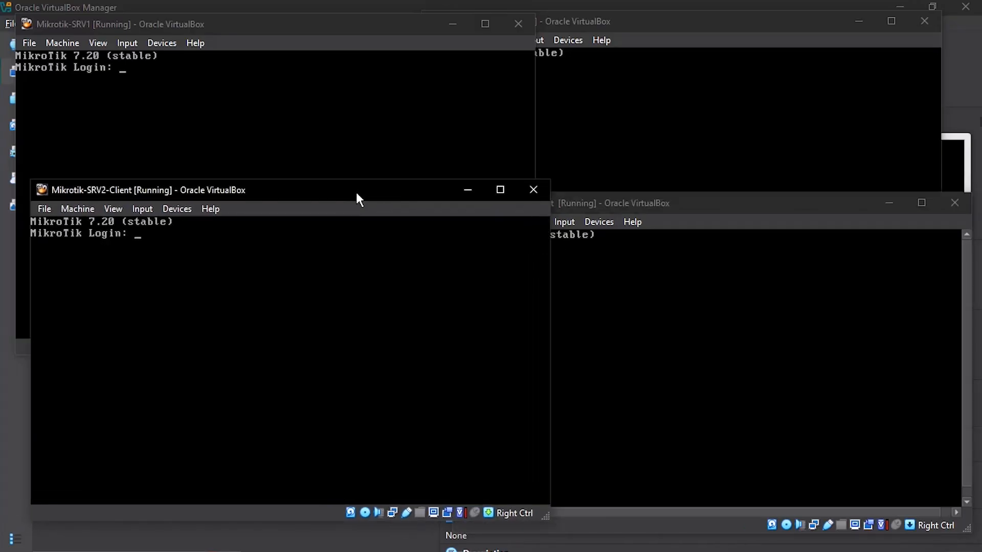
{"action": "left_click_drag", "start_coordinate": [687, 204], "coordinate": [687, 197]}
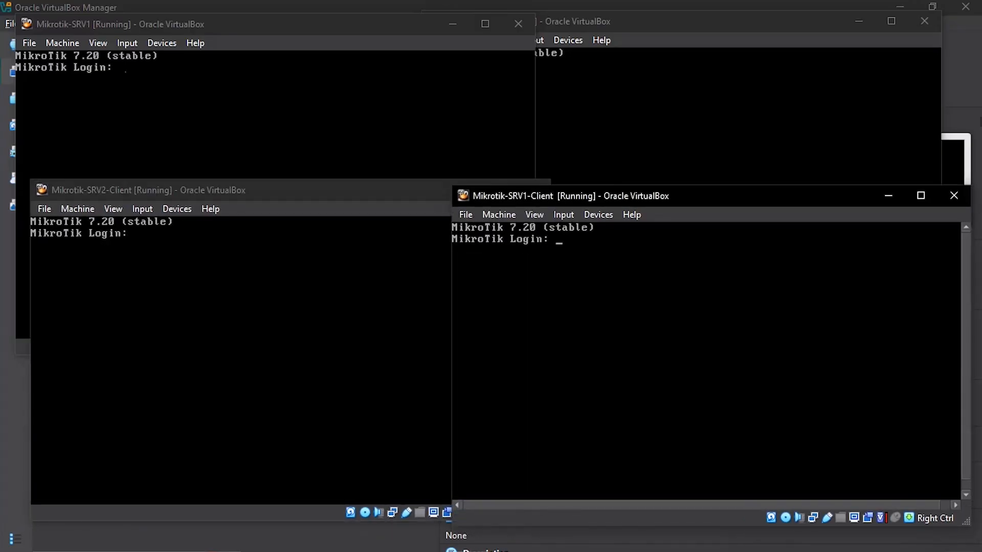
{"action": "left_click", "coordinate": [352, 112]}
Step: Log in to SRV1 as admin with a blank password, answer n, and set a new password
{"action": "type", "text": "admin"}
{"action": "key", "text": "Return"}
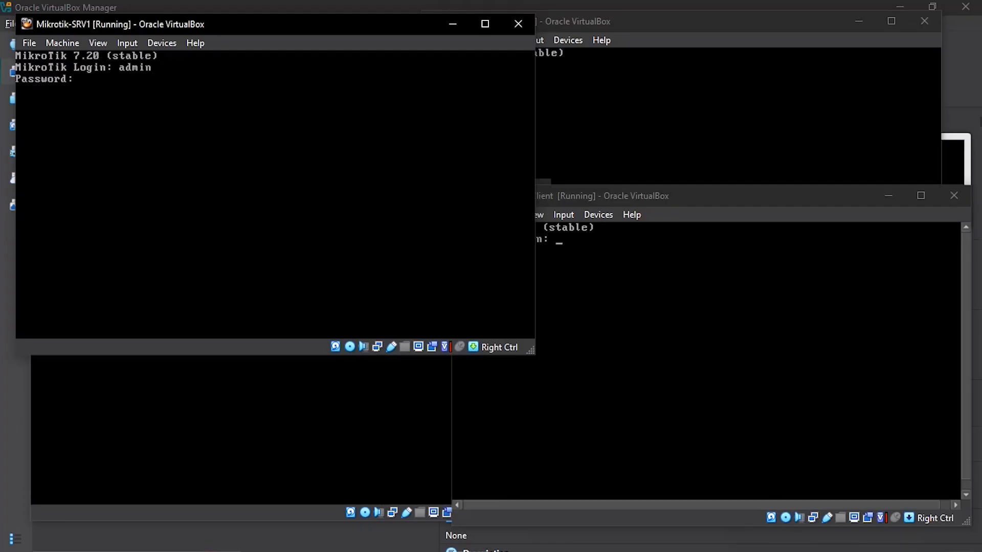
{"action": "key", "text": "Return"}
{"action": "type", "text": "n"}
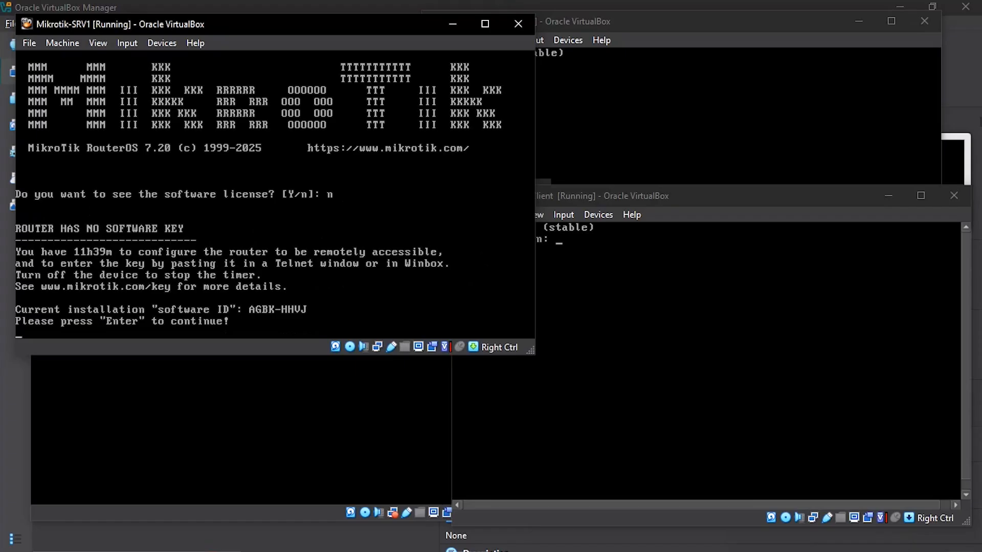
{"action": "key", "text": "Return"}
{"action": "type", "text": "*****"}
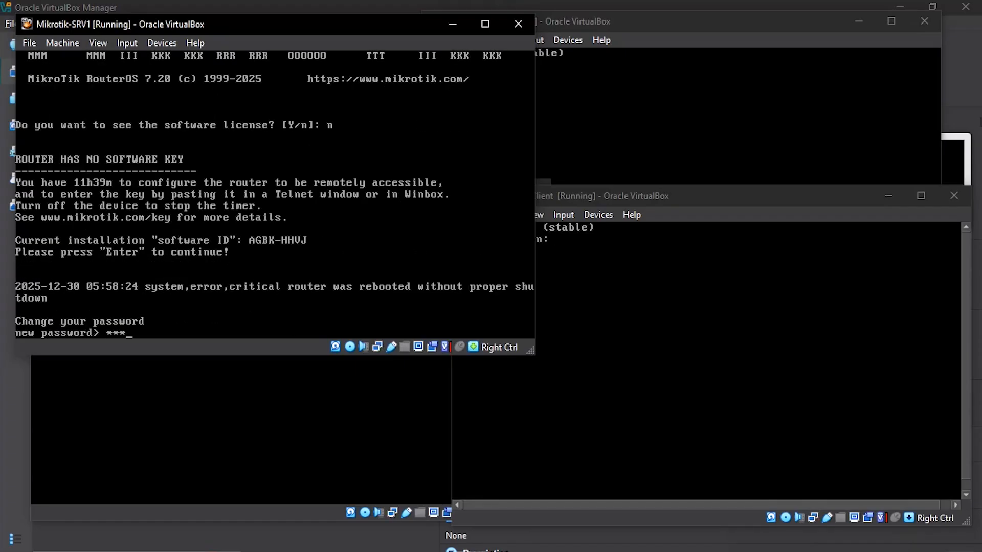
{"action": "key", "text": "Return"}
{"action": "type", "text": "*****"}
{"action": "key", "text": "Return"}
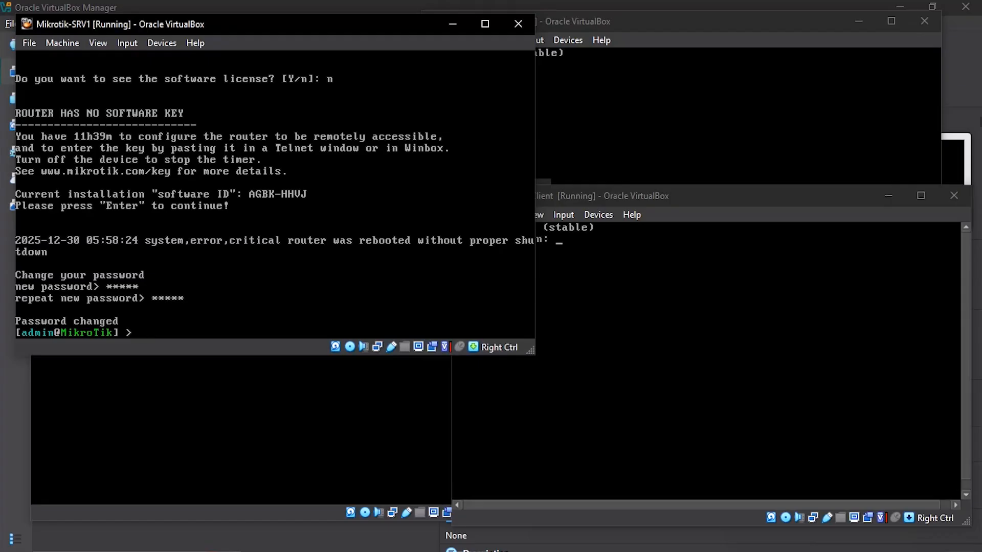
Step: Log in to SRV2 as admin, answer n, and set and repeat a new password
{"action": "left_click", "coordinate": [716, 22]}
{"action": "type", "text": "ad"}
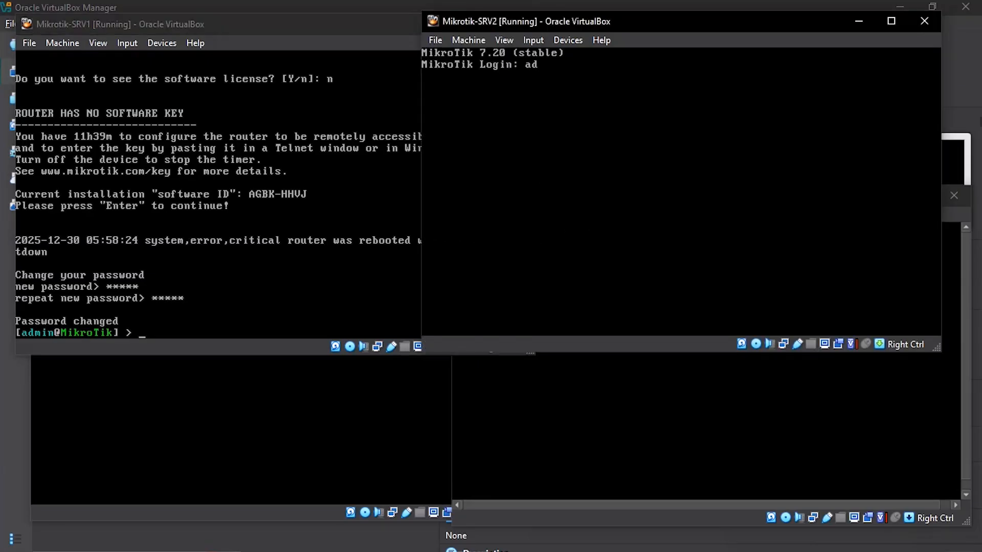
{"action": "type", "text": "min"}
{"action": "key", "text": "Return"}
{"action": "key", "text": "Return"}
{"action": "type", "text": "n"}
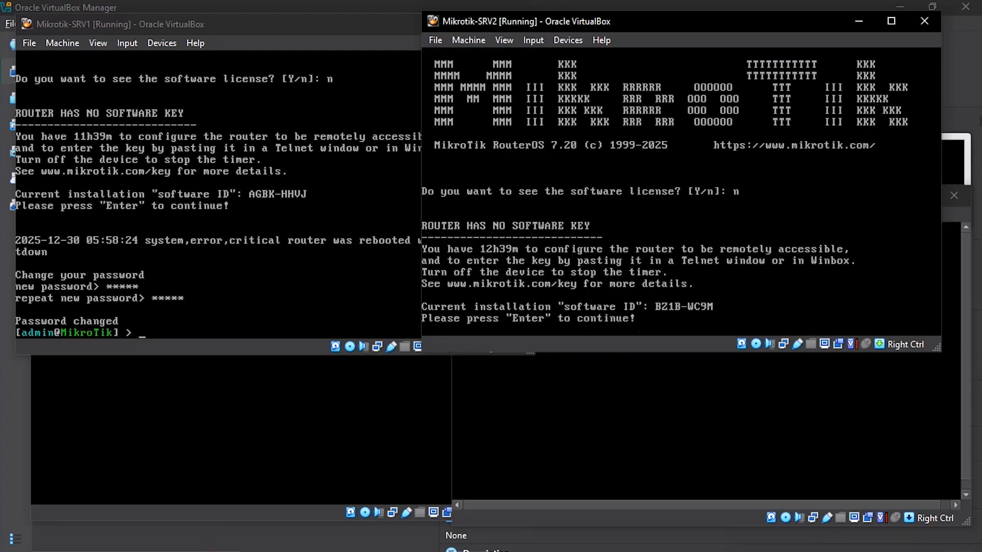
{"action": "key", "text": "Return"}
{"action": "type", "text": "admin"}
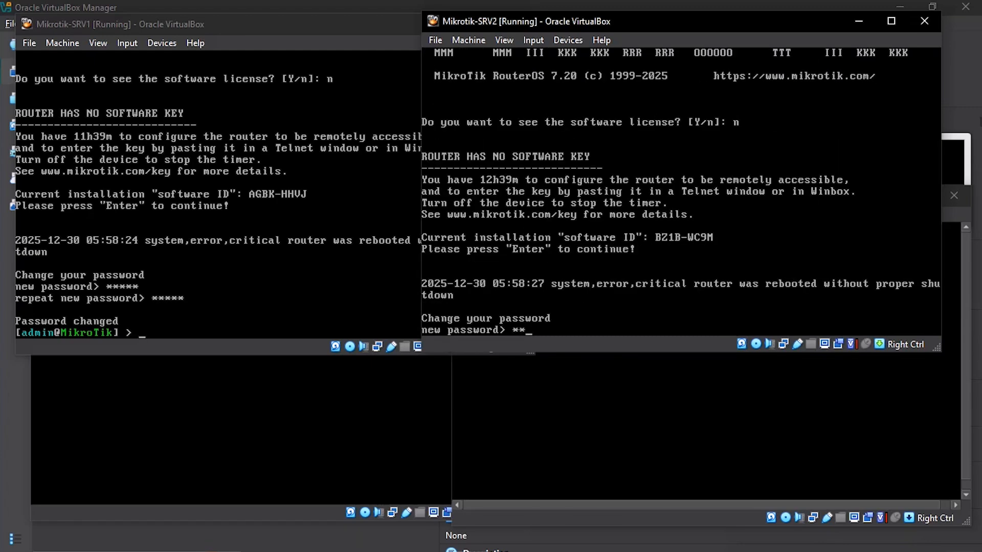
{"action": "key", "text": "Return"}
{"action": "type", "text": "admin"}
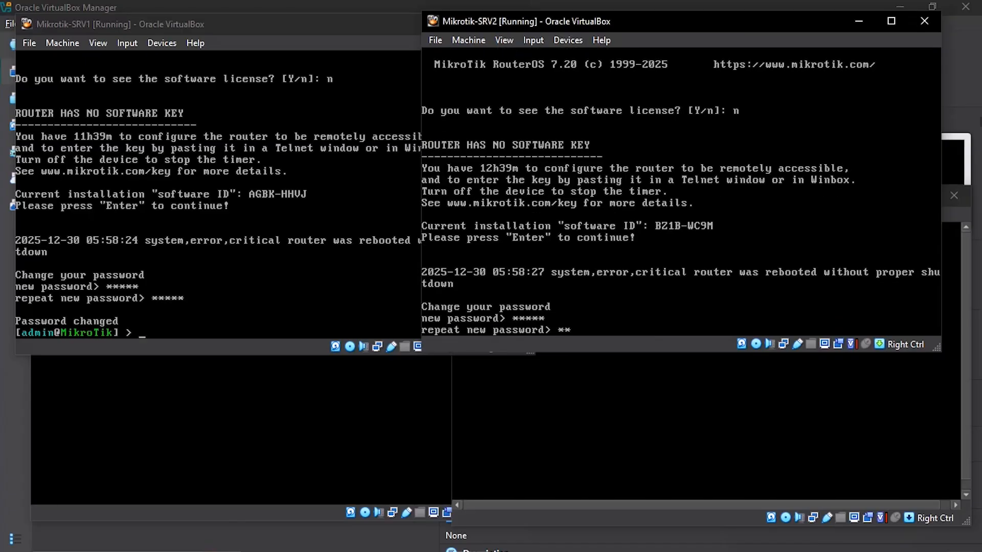
{"action": "key", "text": "Return"}
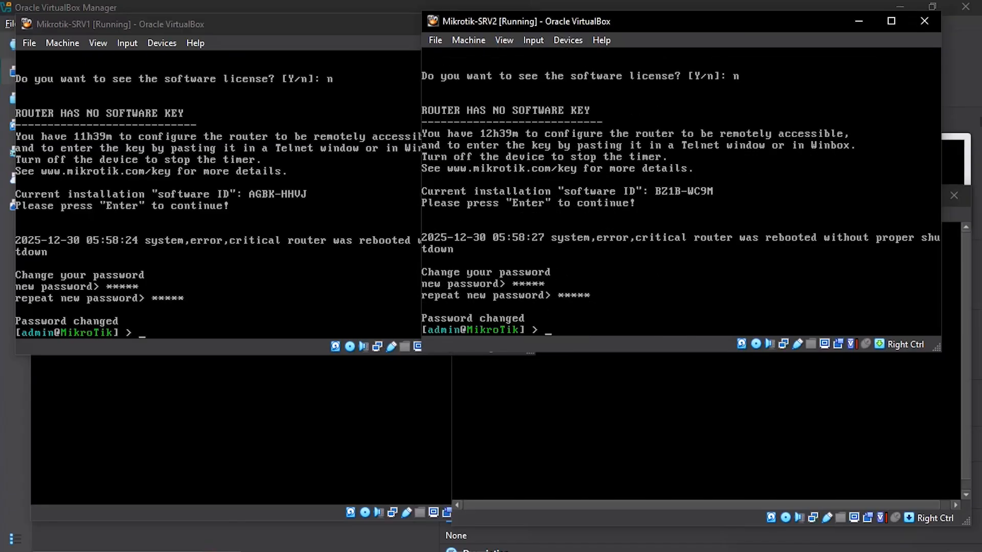
Step: Log in to SRV2-Client as admin, answer n, and set and repeat a new password
{"action": "left_click", "coordinate": [246, 429]}
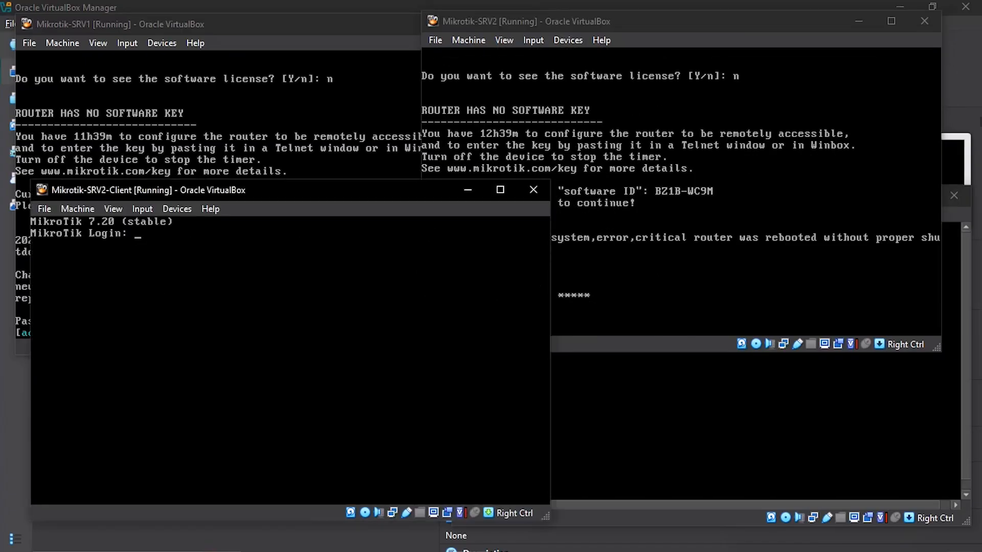
{"action": "type", "text": "admin"}
{"action": "key", "text": "Return"}
{"action": "key", "text": "Return"}
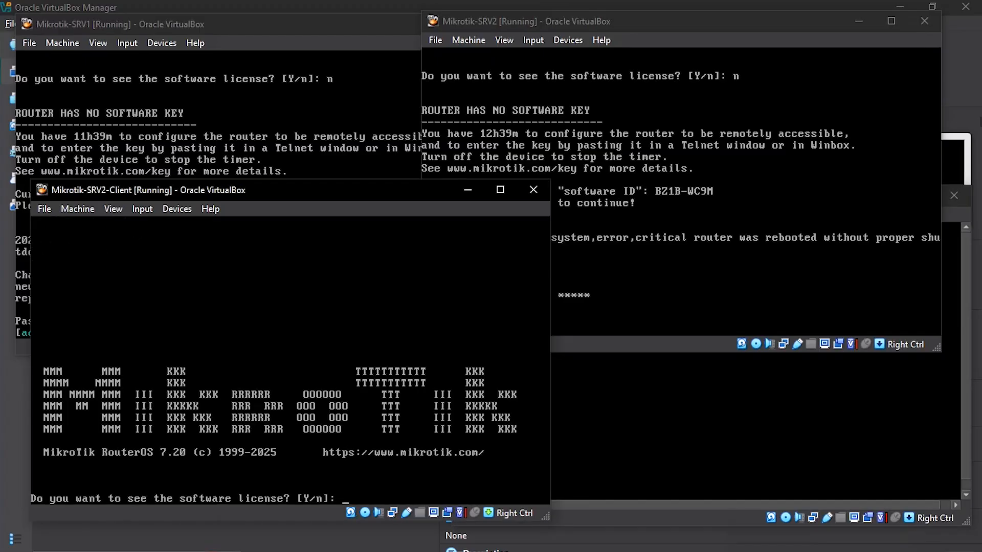
{"action": "type", "text": "n"}
{"action": "key", "text": "Return"}
{"action": "type", "text": "admin"}
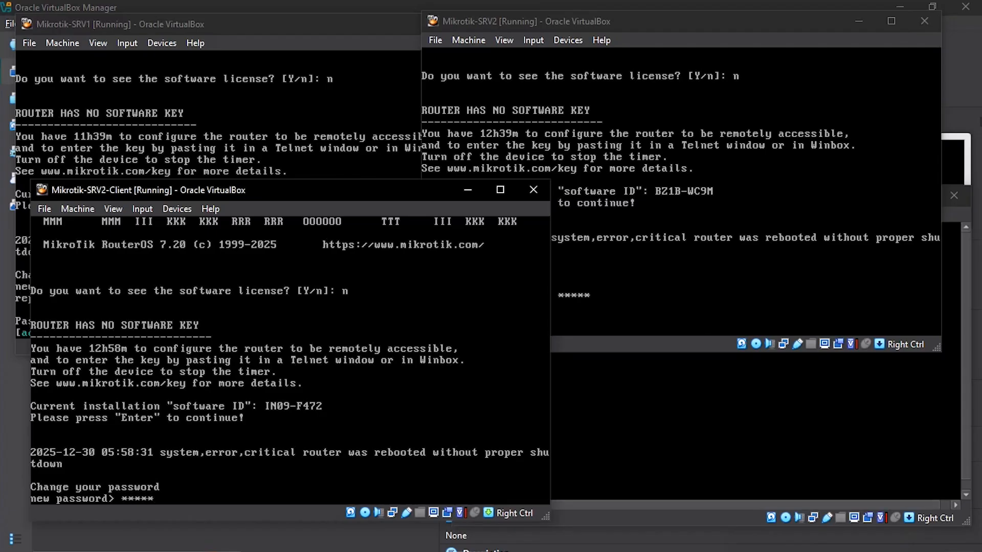
{"action": "key", "text": "Return"}
{"action": "type", "text": "admin"}
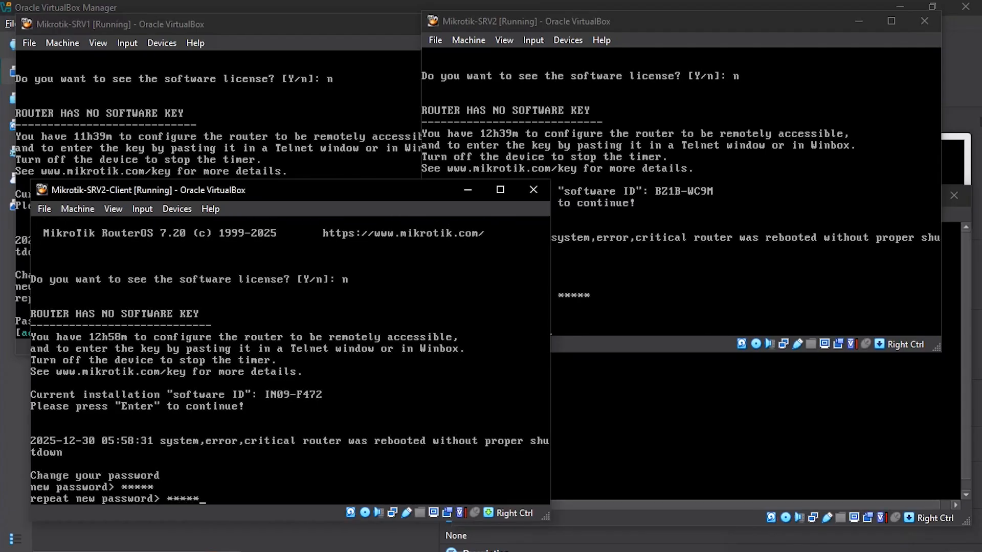
{"action": "key", "text": "Return"}
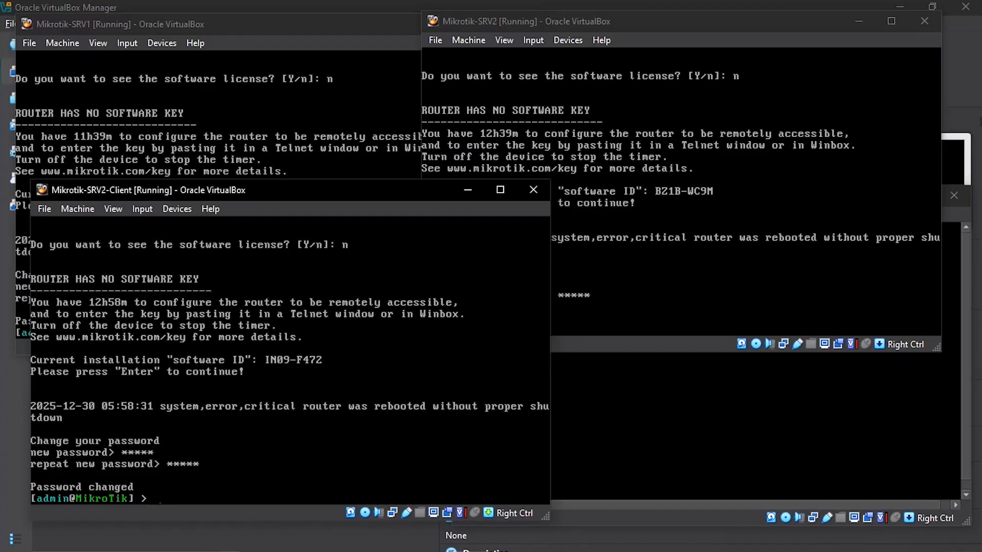
Step: Log in to SRV1-Client as admin, decline the license, and set and repeat a new password
{"action": "left_click", "coordinate": [736, 420]}
{"action": "type", "text": "ad"}
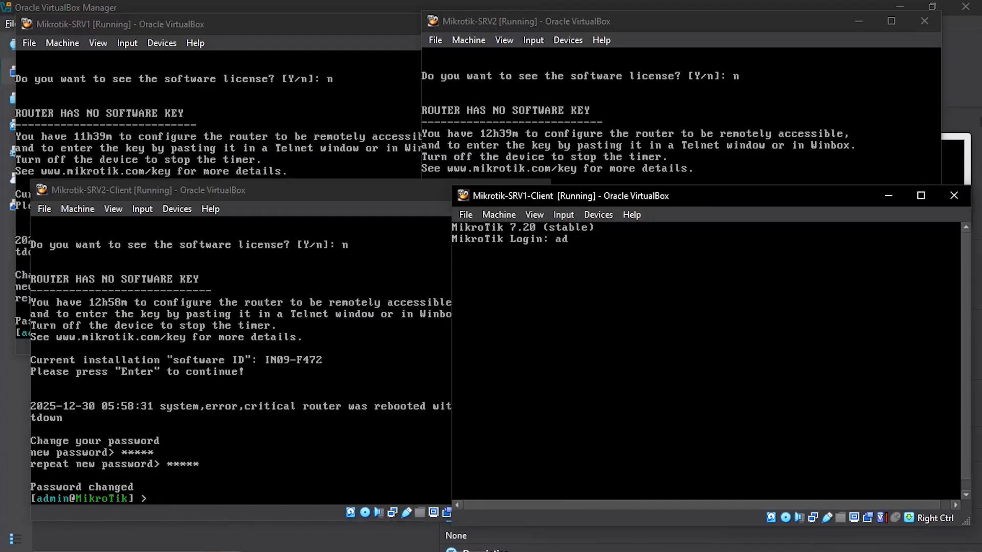
{"action": "type", "text": "min"}
{"action": "key", "text": "Return"}
{"action": "key", "text": "Return"}
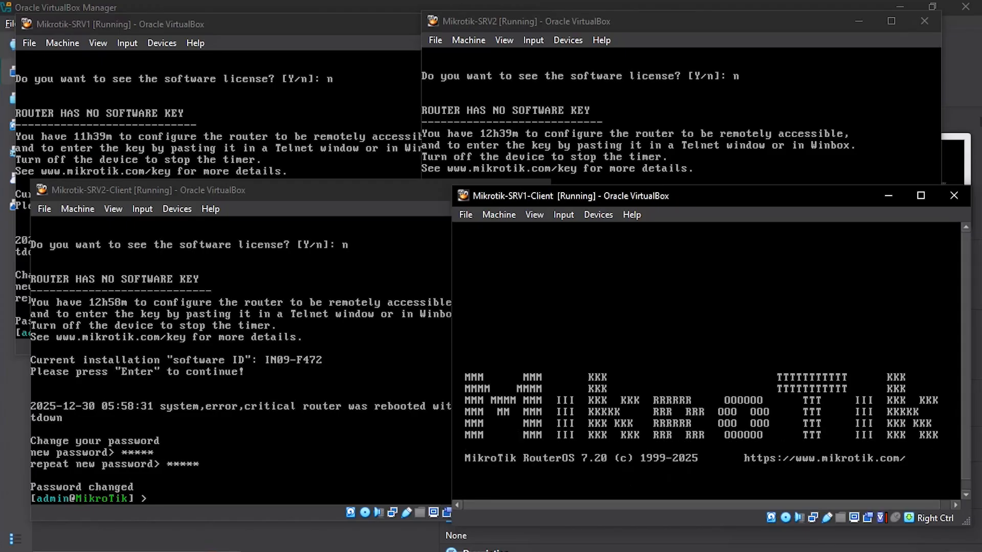
{"action": "type", "text": "n"}
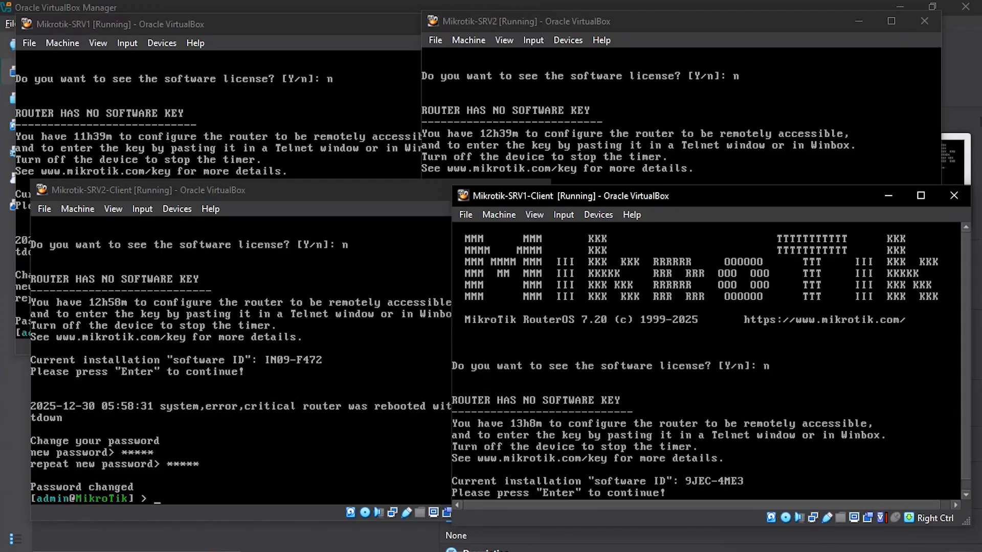
{"action": "key", "text": "Return"}
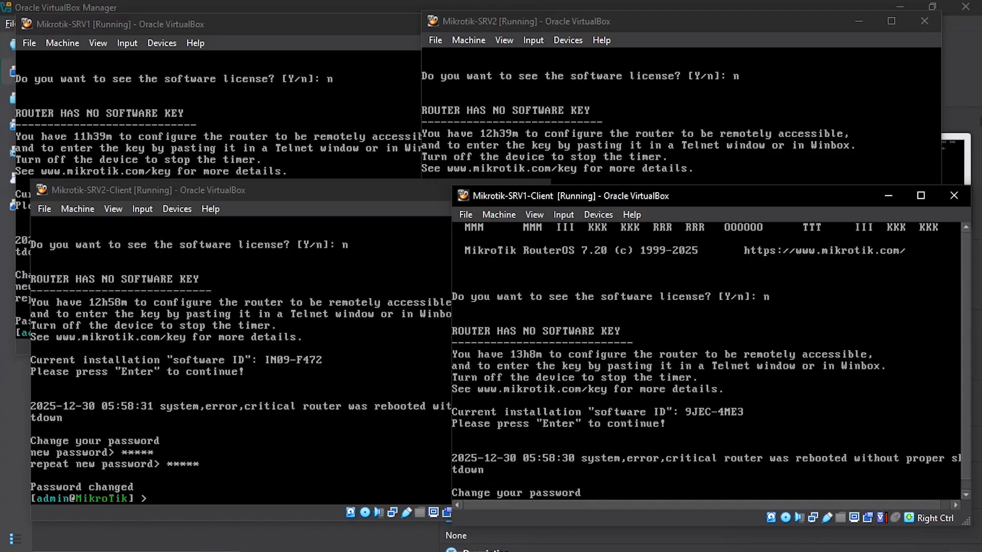
{"action": "type", "text": "*****"}
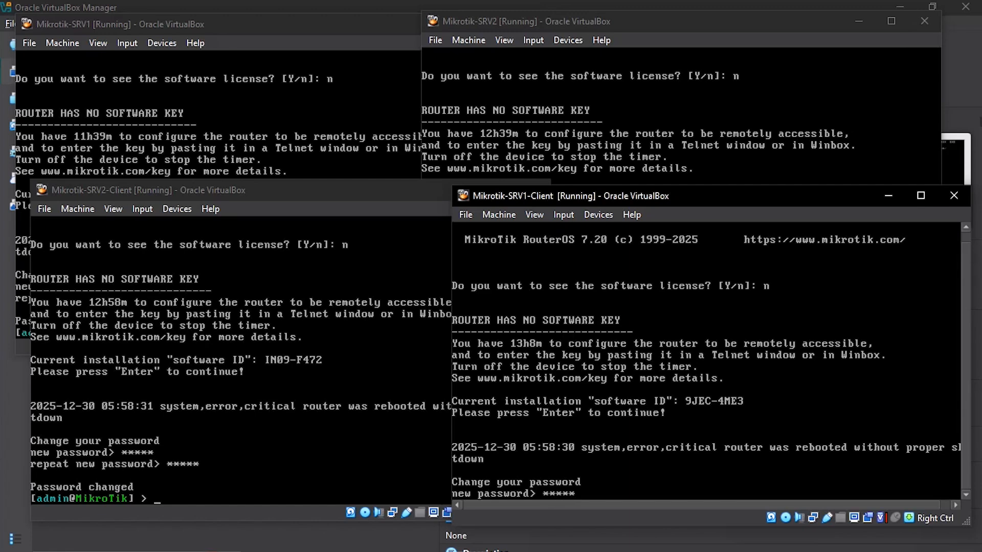
{"action": "key", "text": "Return"}
{"action": "type", "text": "*****"}
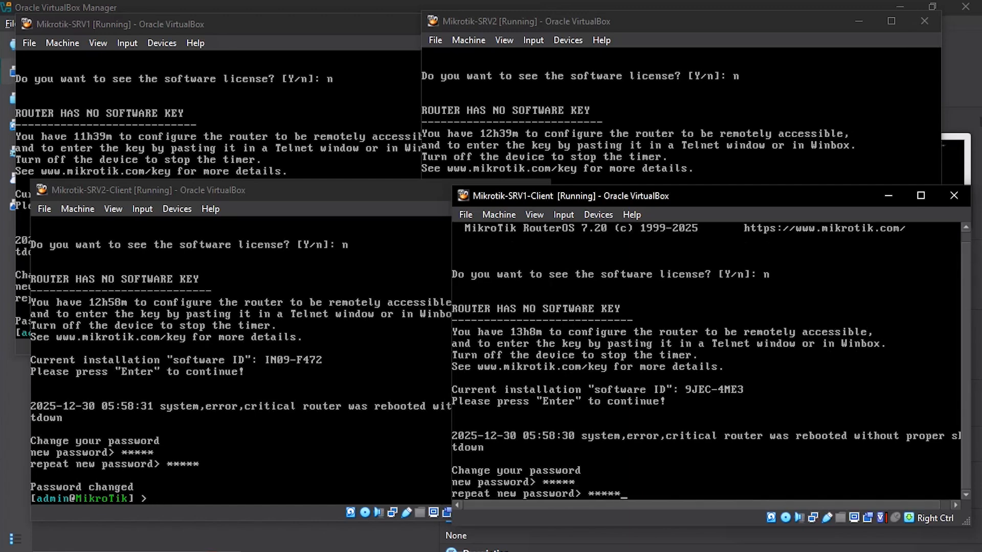
{"action": "key", "text": "Return"}
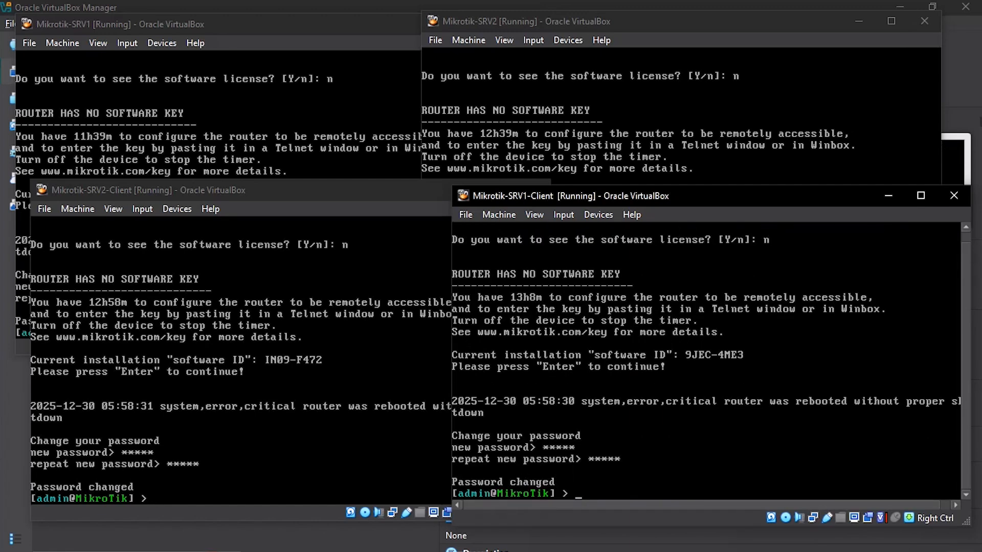
Step: Minimize both client consoles, leaving the SRV1 and SRV2 server consoles in front
{"action": "left_click", "coordinate": [888, 195]}
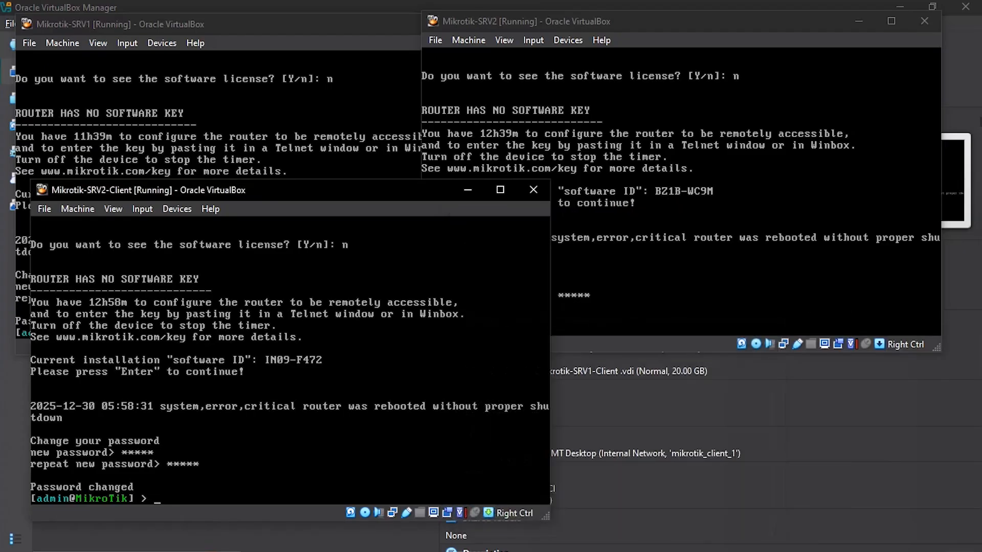
{"action": "left_click", "coordinate": [467, 190]}
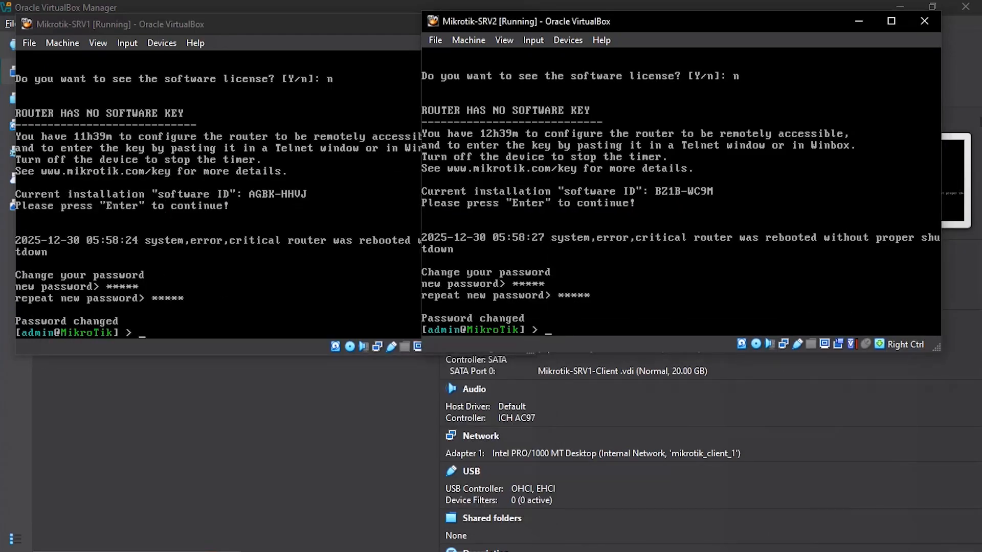
{"action": "left_click_drag", "start_coordinate": [297, 24], "coordinate": [301, 24]}
{"action": "left_click", "coordinate": [665, 21]}
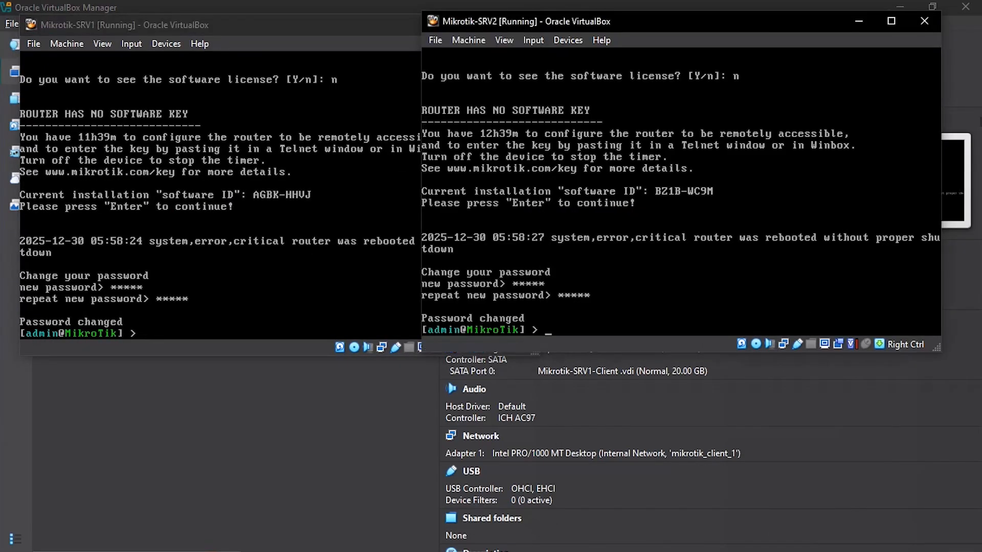
{"action": "left_click", "coordinate": [302, 24]}
Step: Rename the SRV1 router to Server-1 with /system/identity/set name=Server-1
{"action": "type", "text": "sys"}
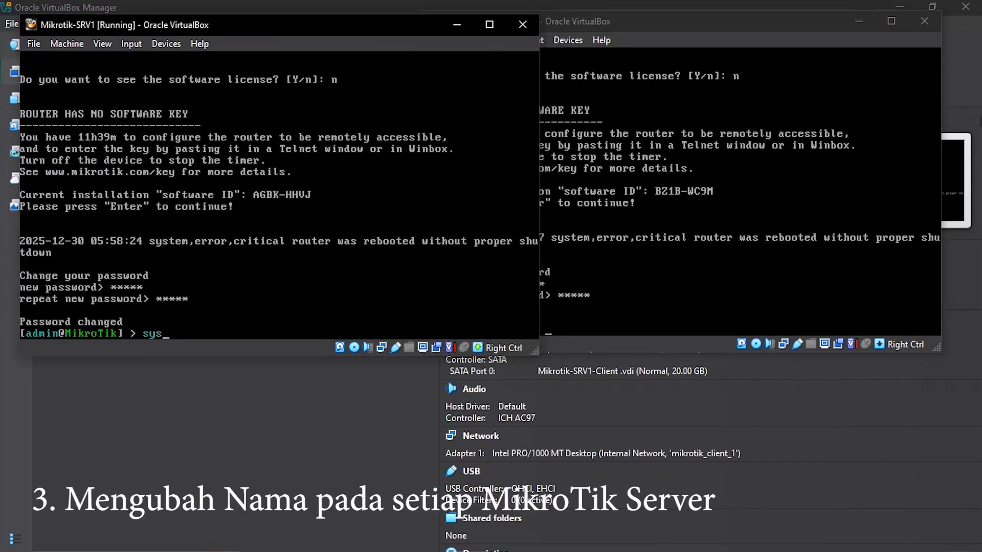
{"action": "type", "text": "tem/identity/set"}
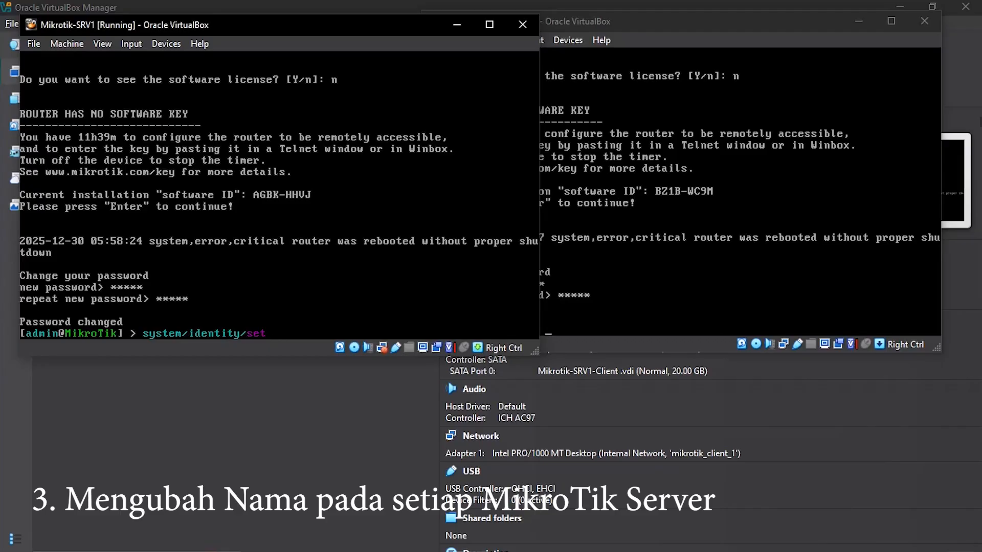
{"action": "type", "text": " name=S"}
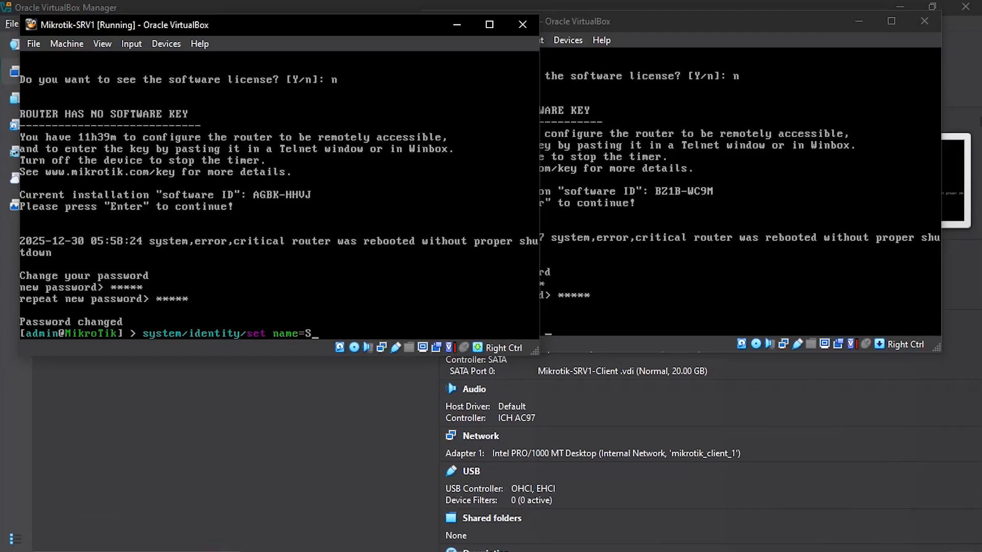
{"action": "type", "text": "er v e"}
{"action": "key", "text": "BackSpace"}
{"action": "key", "text": "BackSpace"}
{"action": "type", "text": "er-1"}
{"action": "key", "text": "Return"}
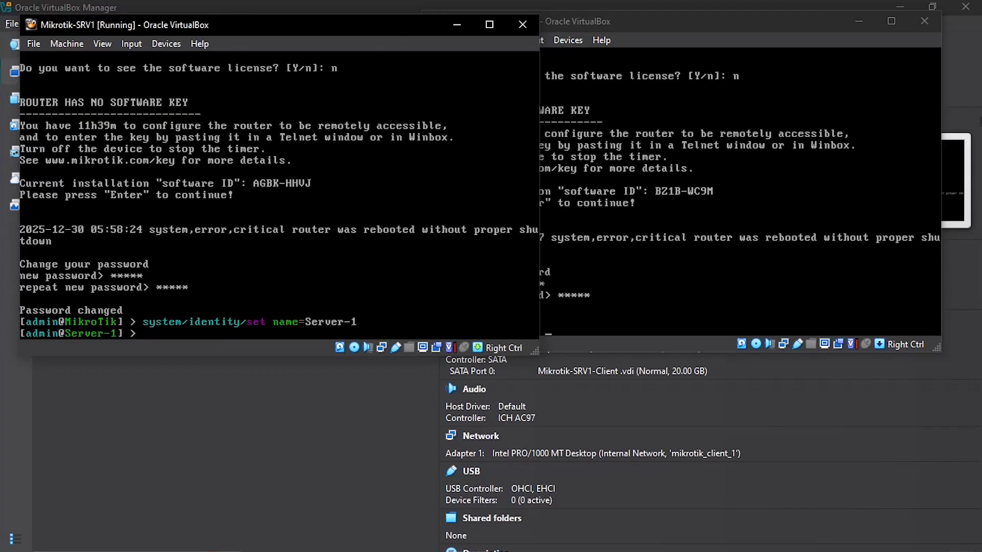
Step: Rename the SRV2 router to Server-2 with /system/identity/set name=Server-2, then switch to WinBox
{"action": "key", "text": "alt+Tab"}
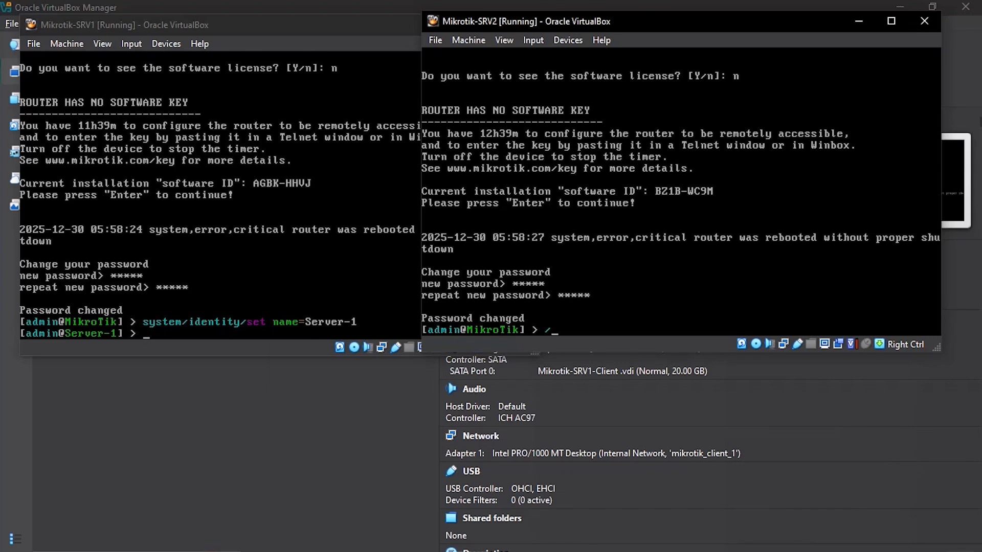
{"action": "type", "text": "/system/identity/"}
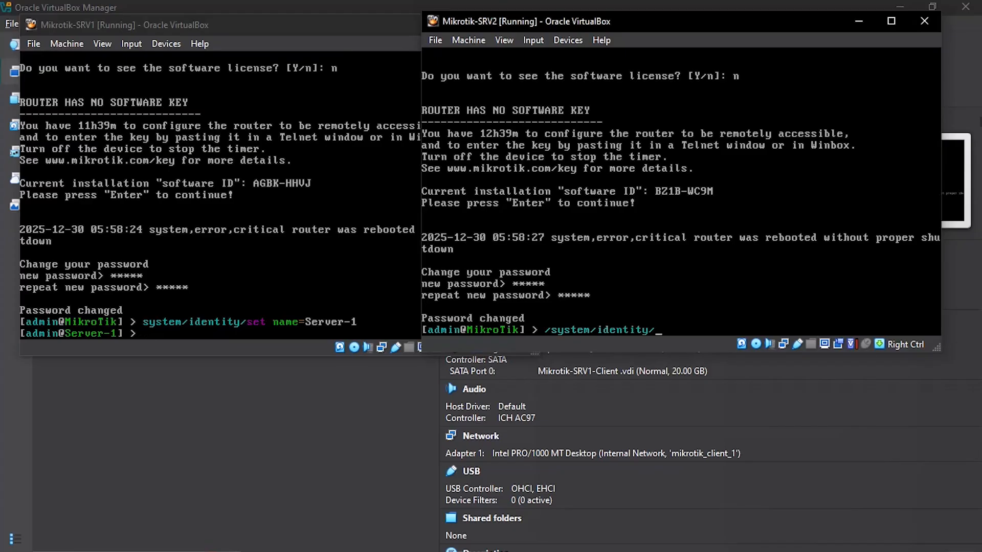
{"action": "type", "text": "set name=Server-2"}
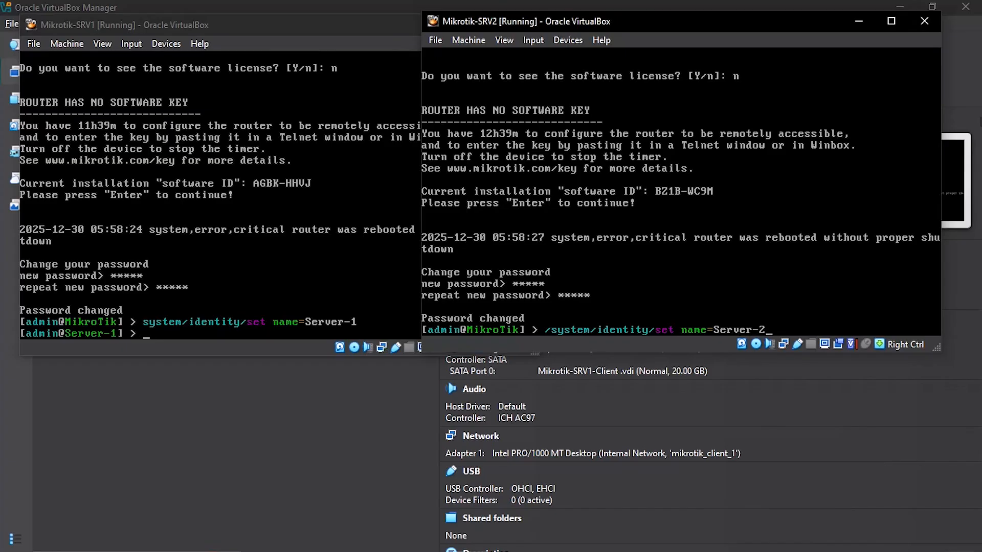
{"action": "key", "text": "Return"}
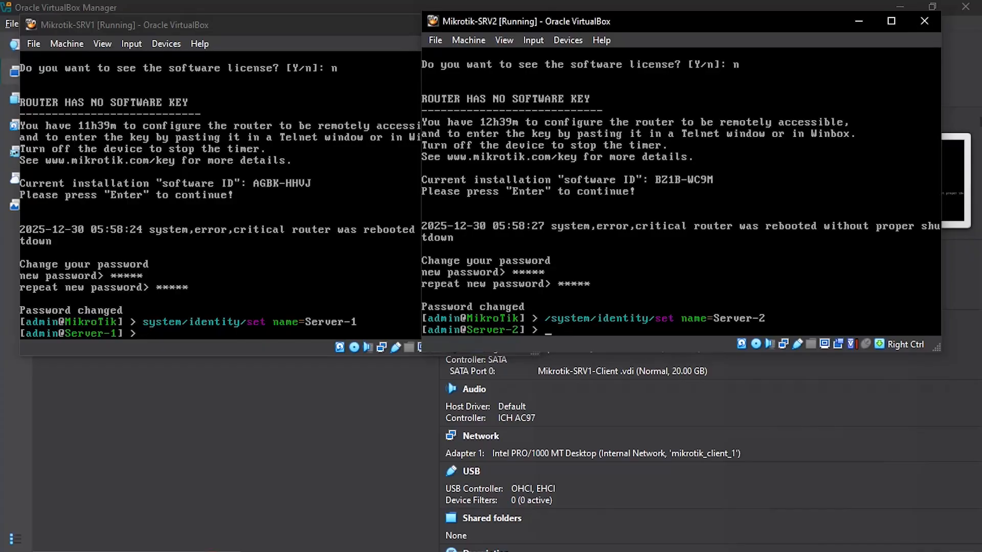
{"action": "left_click", "coordinate": [401, 539]}
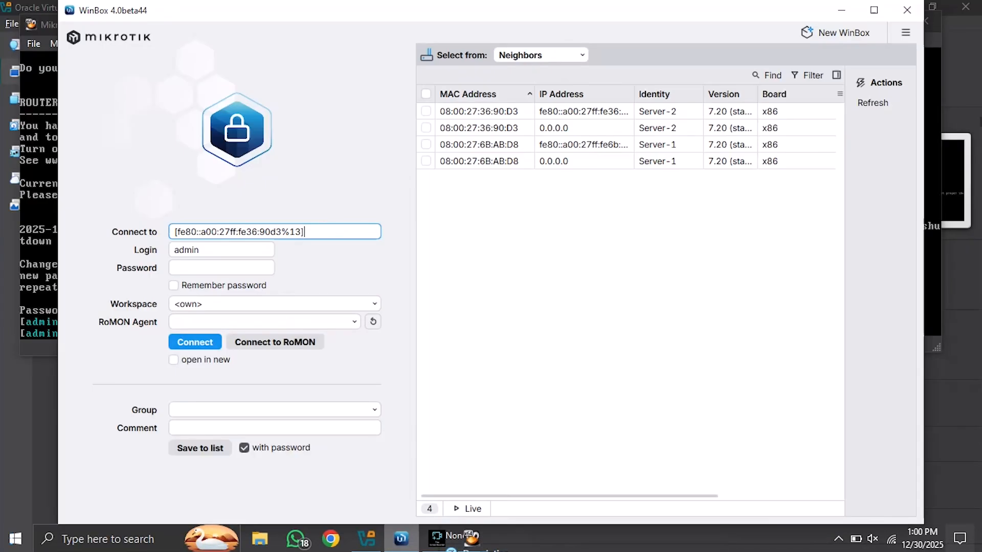
Step: Refresh the neighbours, enter the password, and connect to Server-1
{"action": "left_click", "coordinate": [872, 102]}
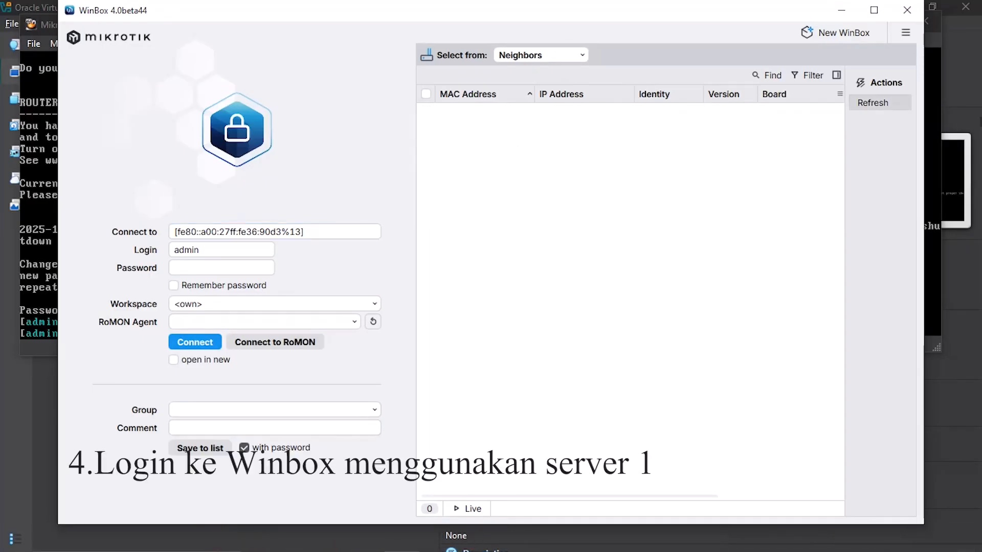
{"action": "left_click", "coordinate": [221, 268]}
{"action": "type", "text": "••"}
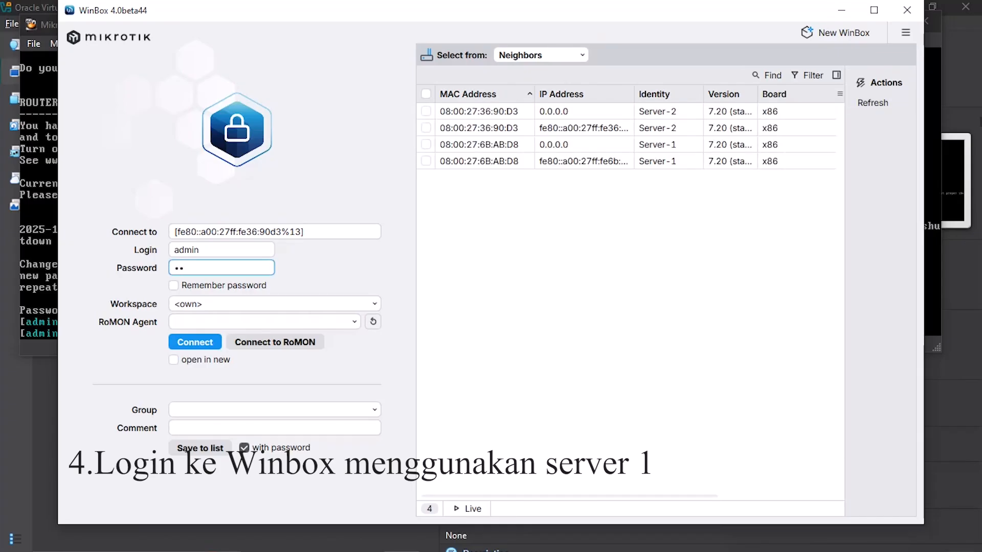
{"action": "type", "text": "••"}
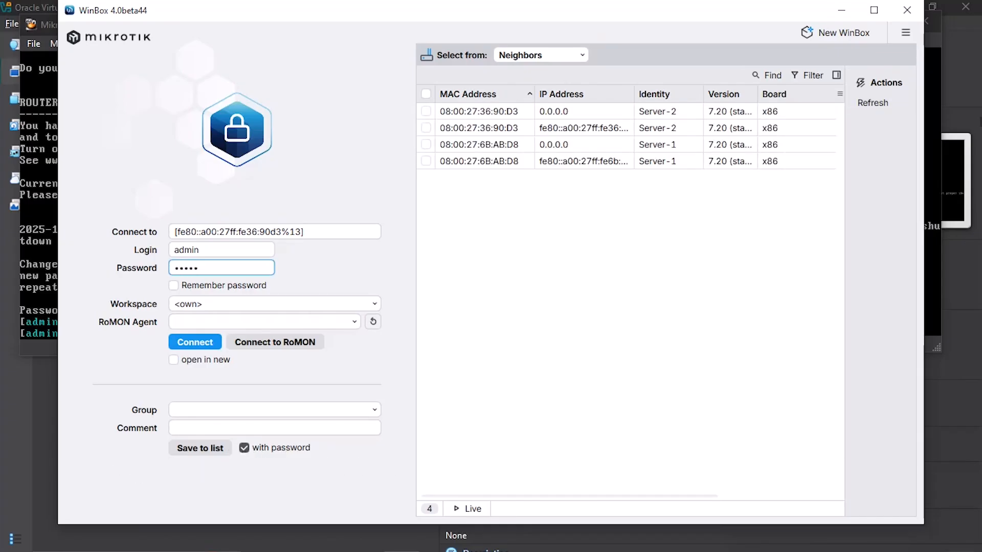
{"action": "double_click", "coordinate": [588, 161]}
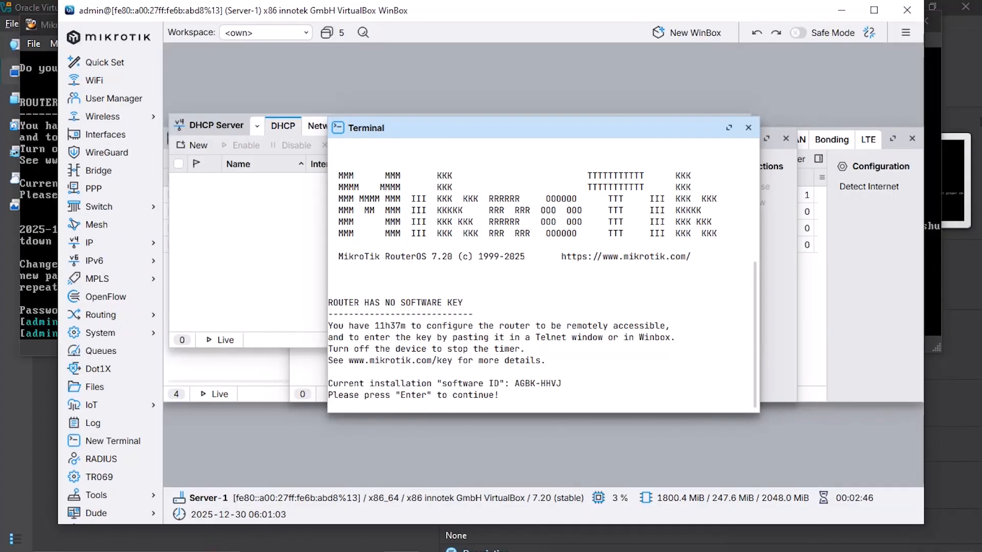
Step: Close the leftover Terminal, DHCP Server, DHCP Client and Address List windows
{"action": "left_click", "coordinate": [747, 128]}
{"action": "left_click", "coordinate": [912, 138]}
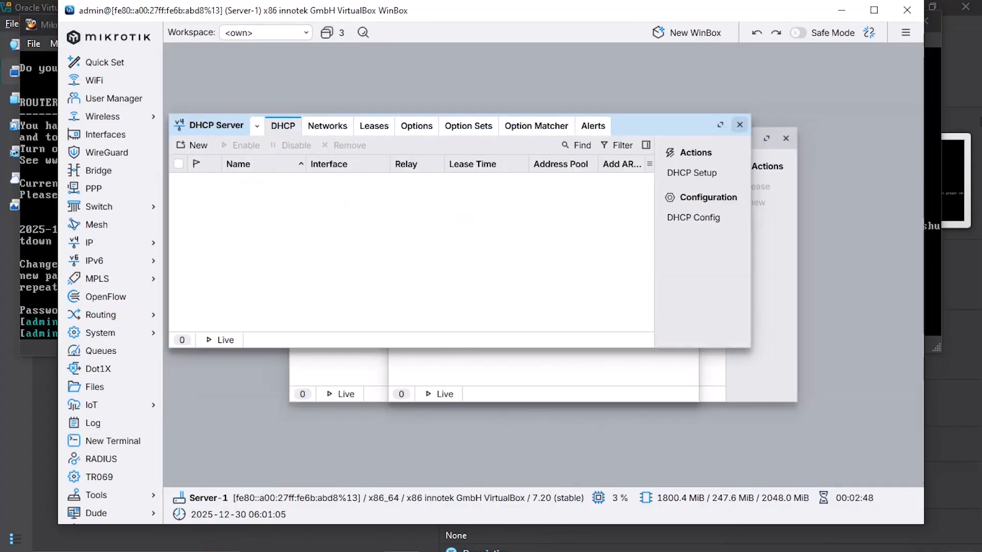
{"action": "left_click", "coordinate": [740, 125]}
{"action": "left_click", "coordinate": [786, 138]}
{"action": "left_click", "coordinate": [688, 138]}
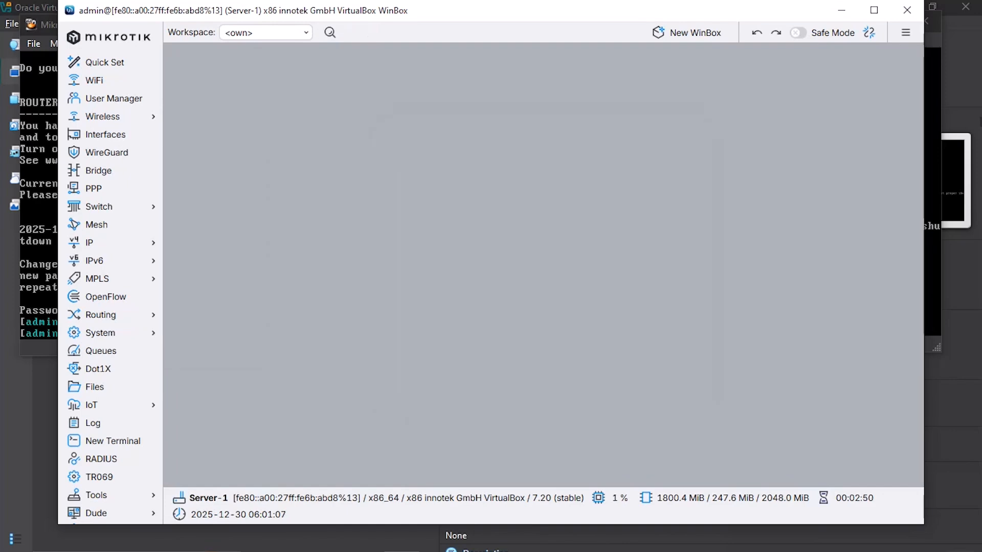
{"action": "left_click", "coordinate": [105, 134]}
Step: Rename interface ether1 to ether1-bridged
{"action": "double_click", "coordinate": [267, 195]}
{"action": "left_click", "coordinate": [461, 212]}
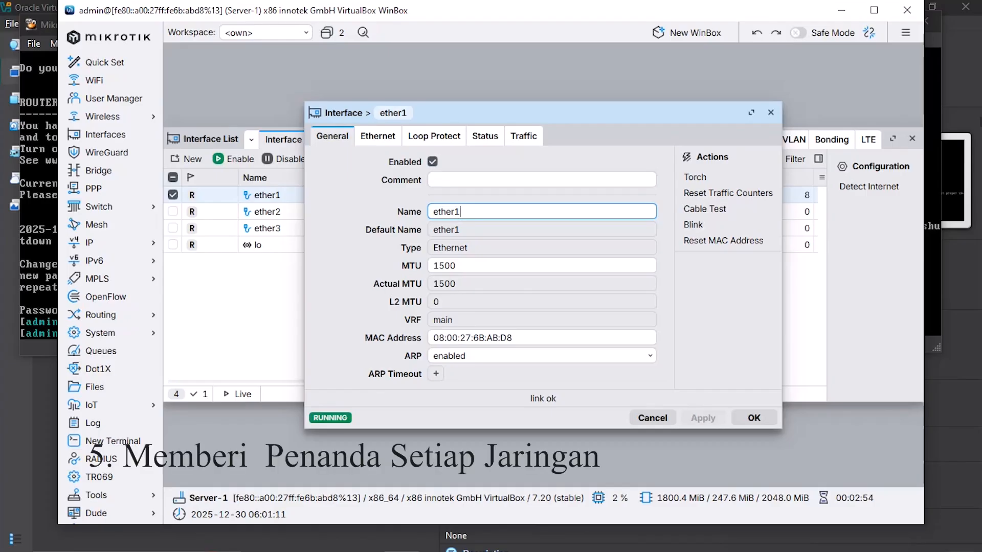
{"action": "type", "text": "-brid"}
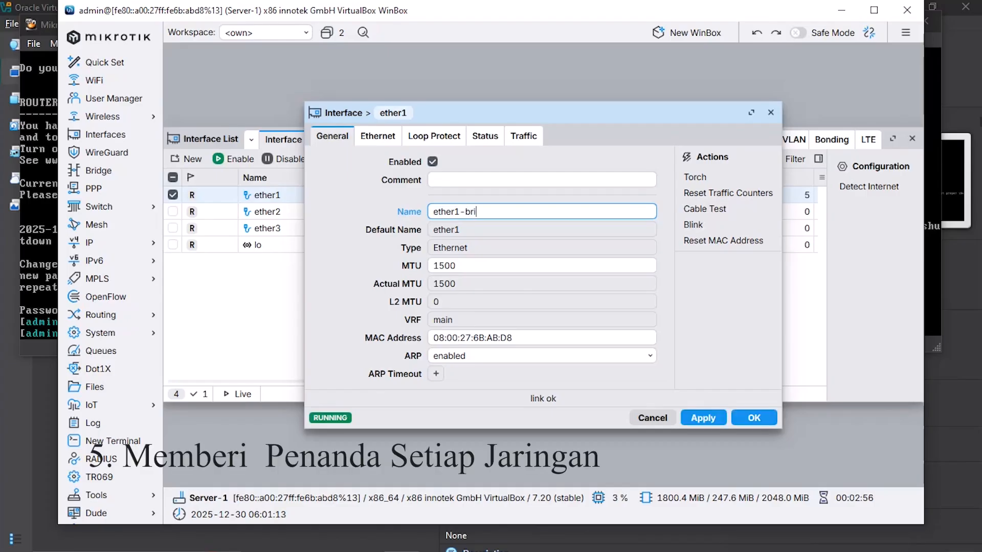
{"action": "type", "text": "ed"}
{"action": "key", "text": "Return"}
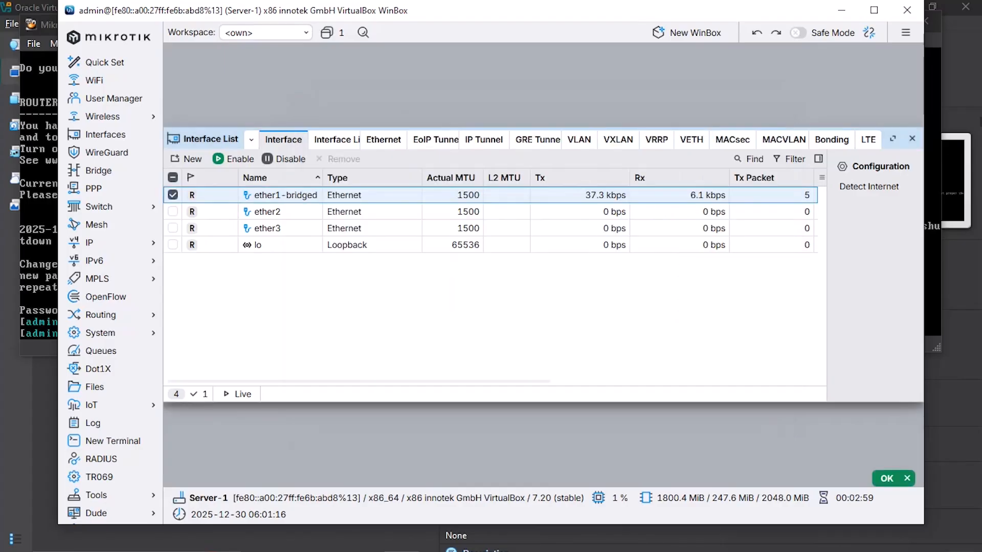
Step: Rename ether2 to ether2-server and ether3 to ether3-client
{"action": "double_click", "coordinate": [266, 212]}
{"action": "key", "text": "End"}
{"action": "type", "text": "-"}
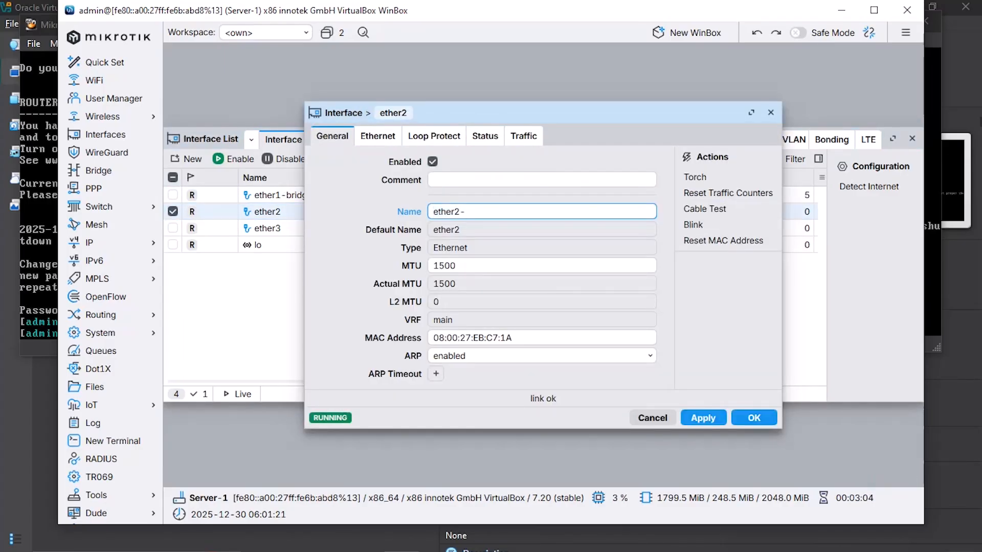
{"action": "type", "text": "server"}
{"action": "left_click", "coordinate": [754, 418]}
{"action": "left_click", "coordinate": [267, 228]}
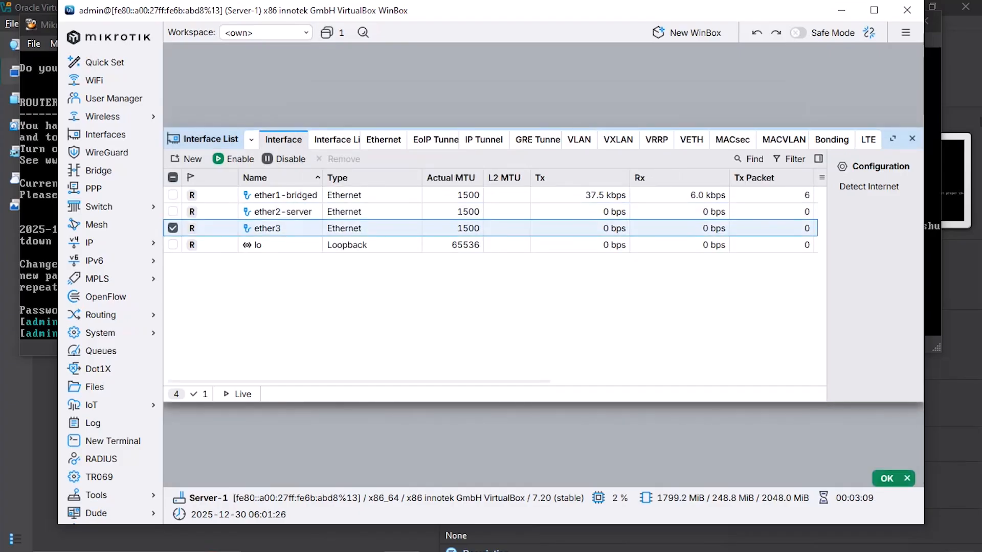
{"action": "double_click", "coordinate": [267, 229]}
{"action": "left_click", "coordinate": [463, 211]}
{"action": "type", "text": "-client"}
{"action": "left_click", "coordinate": [754, 417]}
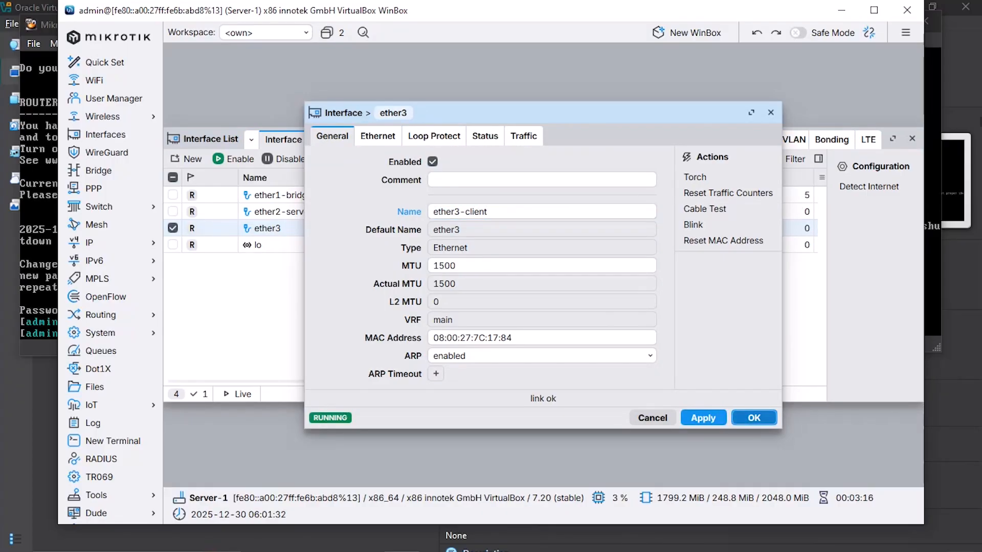
{"action": "left_click", "coordinate": [89, 243]}
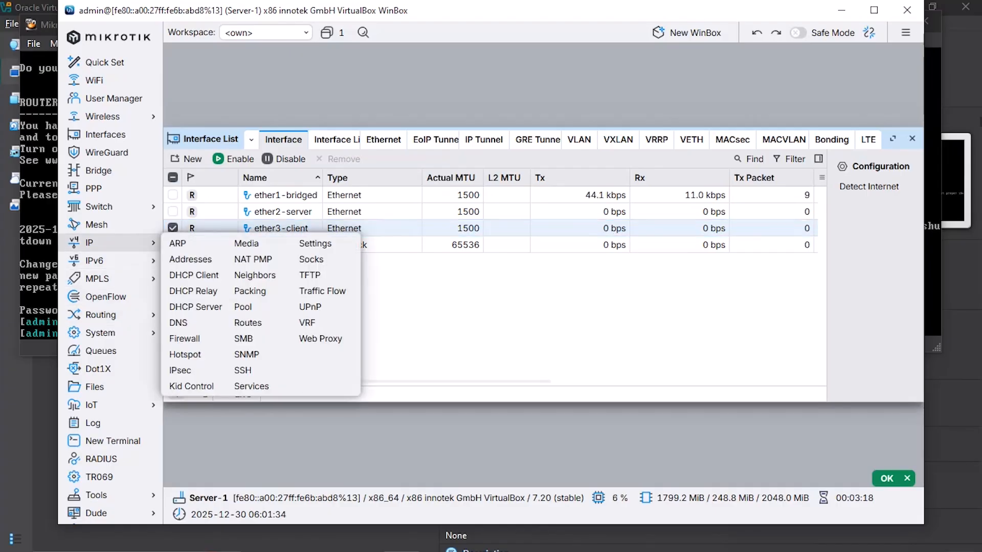
Step: Add a DHCP client on ether1-bridged, then open the IP Addresses list to see its 192.168.43 address
{"action": "left_click", "coordinate": [194, 276]}
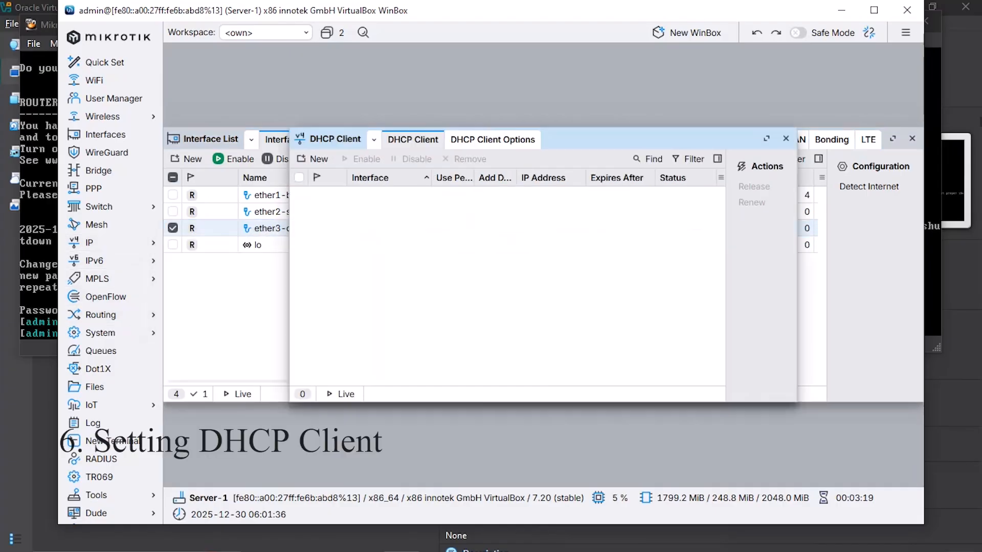
{"action": "left_click", "coordinate": [312, 158]}
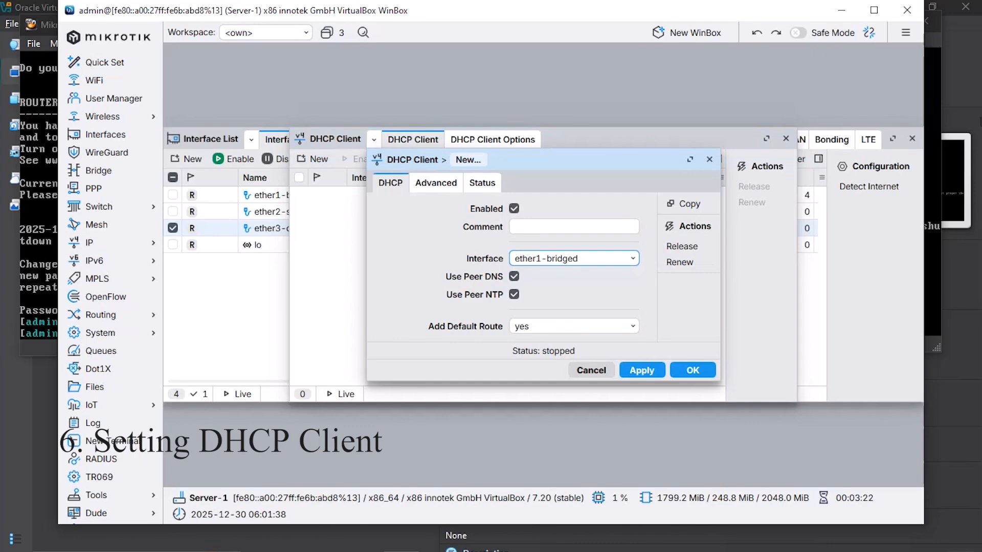
{"action": "left_click", "coordinate": [573, 258]}
{"action": "left_click", "coordinate": [573, 277]}
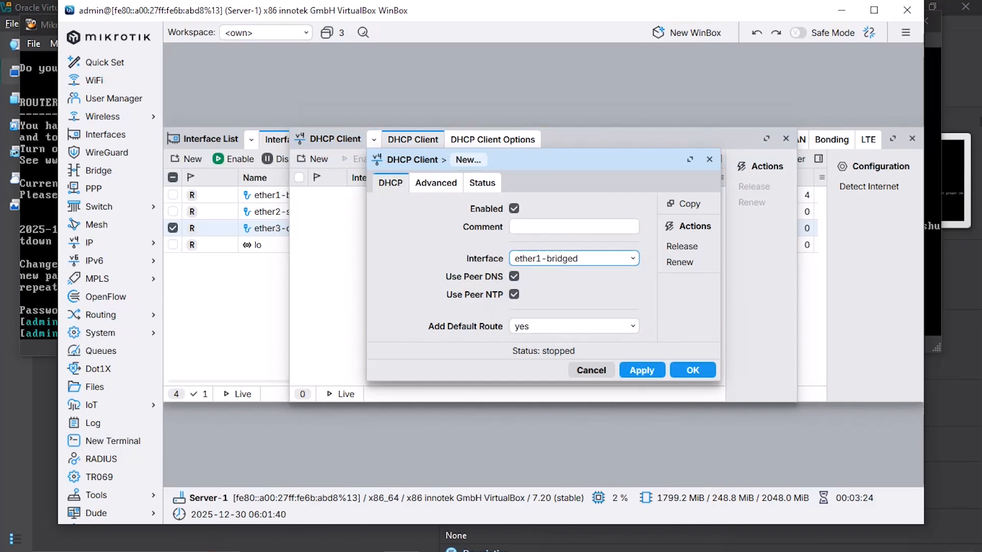
{"action": "left_click", "coordinate": [693, 370]}
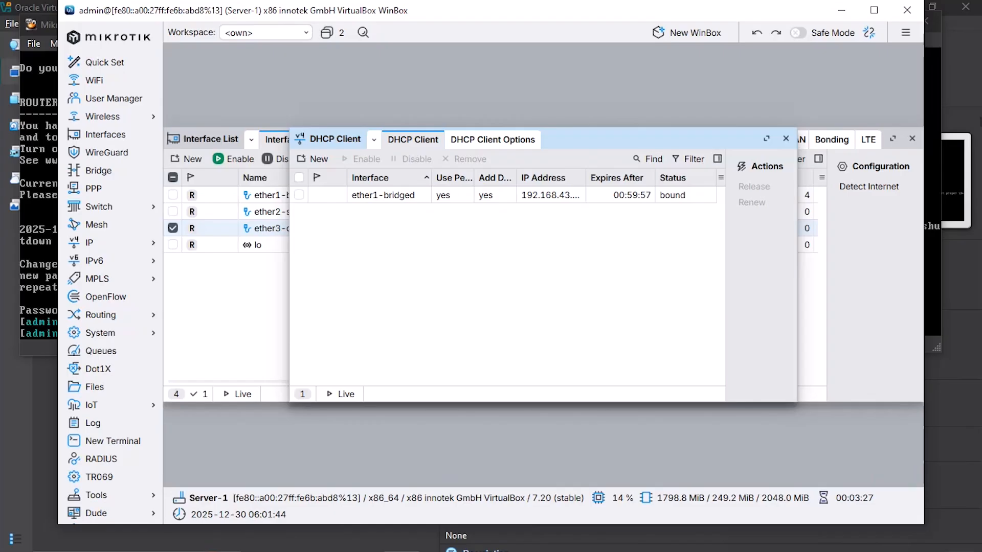
{"action": "left_click", "coordinate": [89, 243]}
{"action": "left_click", "coordinate": [192, 259]}
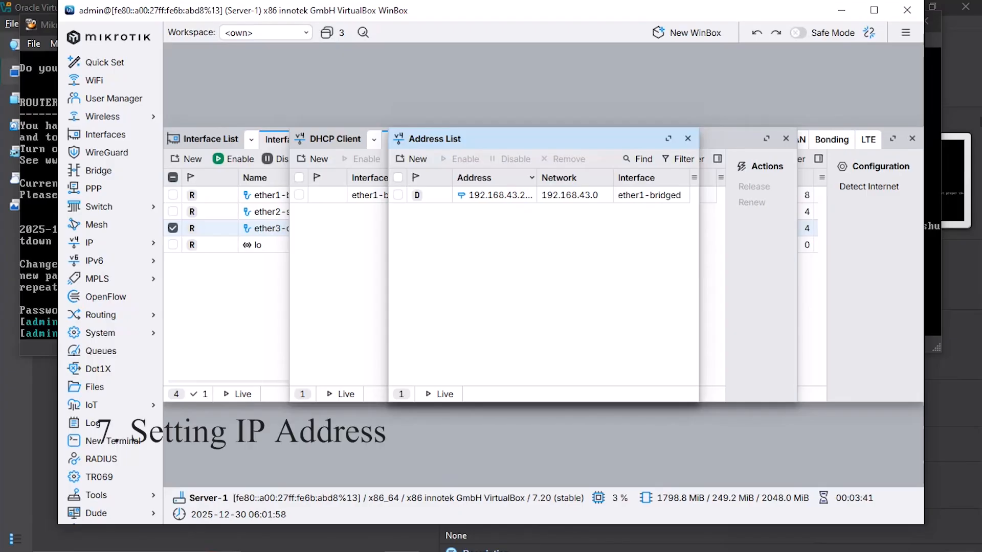
Step: Create a static 10.10.93.1/30 address on ether2-server with the comment 'server'
{"action": "left_click", "coordinate": [411, 159]}
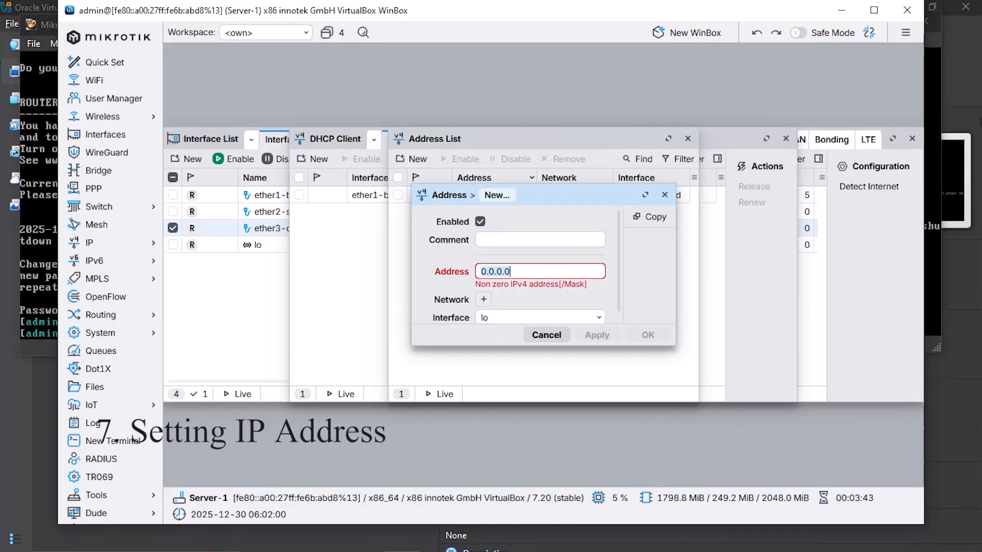
{"action": "key", "text": "BackSpace"}
{"action": "type", "text": "10"}
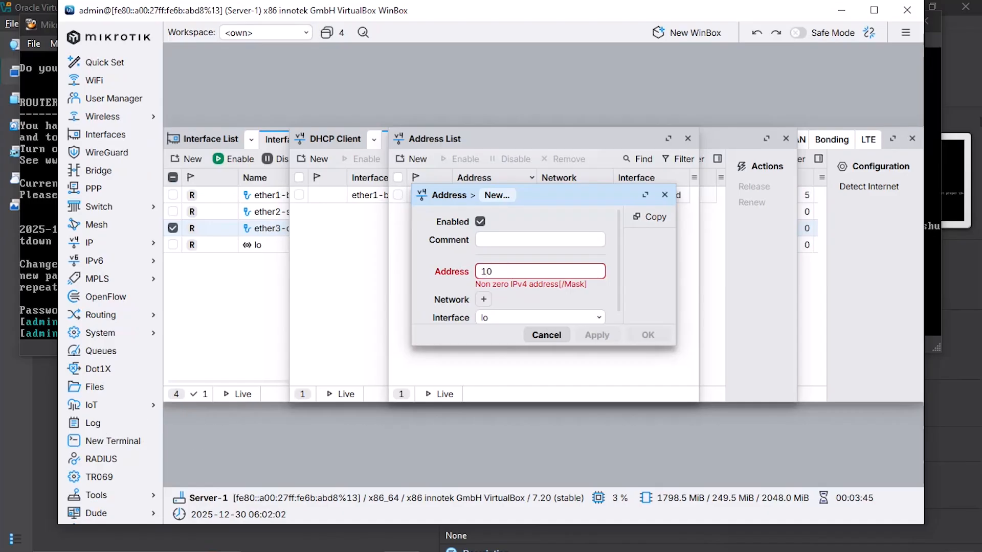
{"action": "type", "text": ".10."}
{"action": "type", "text": "9"}
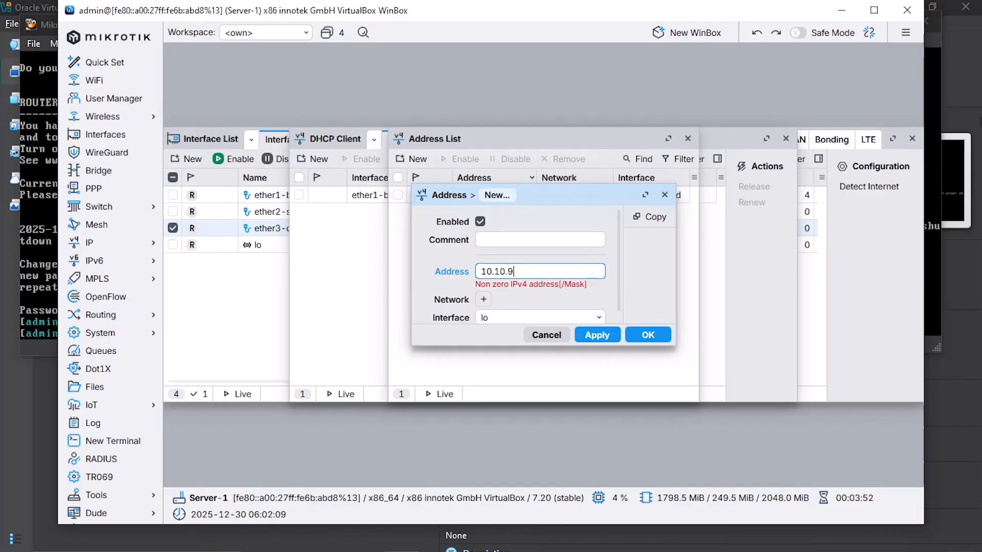
{"action": "type", "text": "3.1/"}
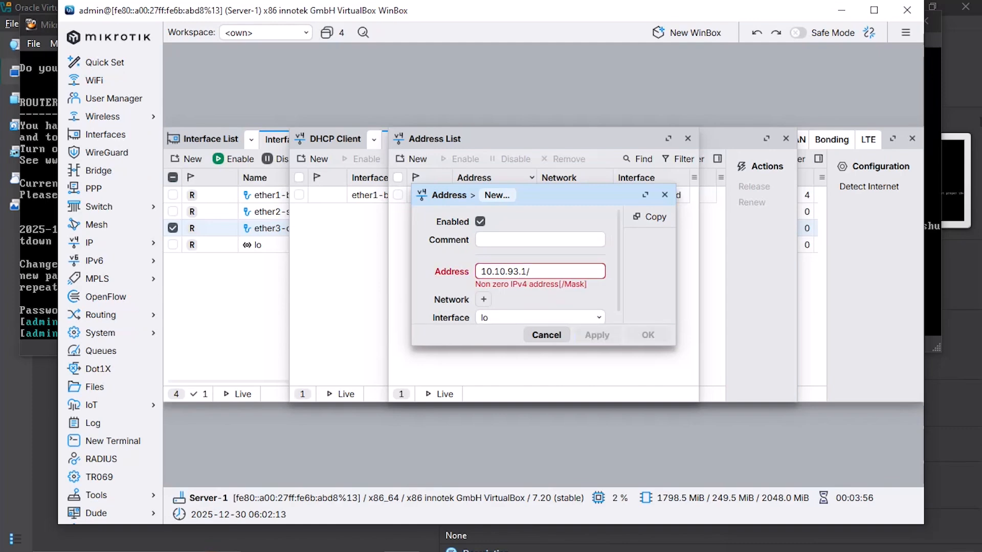
{"action": "type", "text": "30"}
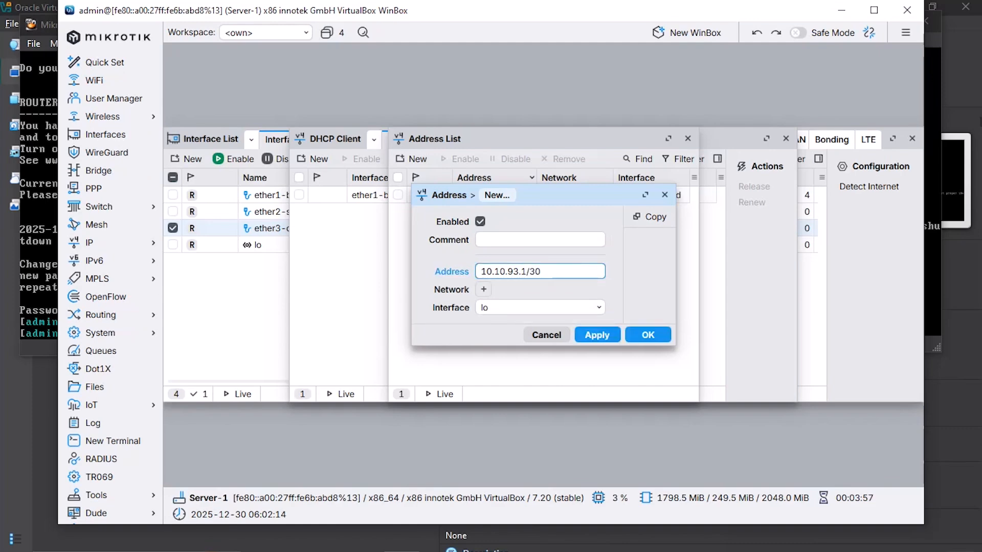
{"action": "left_click", "coordinate": [547, 307]}
{"action": "left_click", "coordinate": [546, 341]}
{"action": "left_click", "coordinate": [539, 240]}
{"action": "type", "text": "server"}
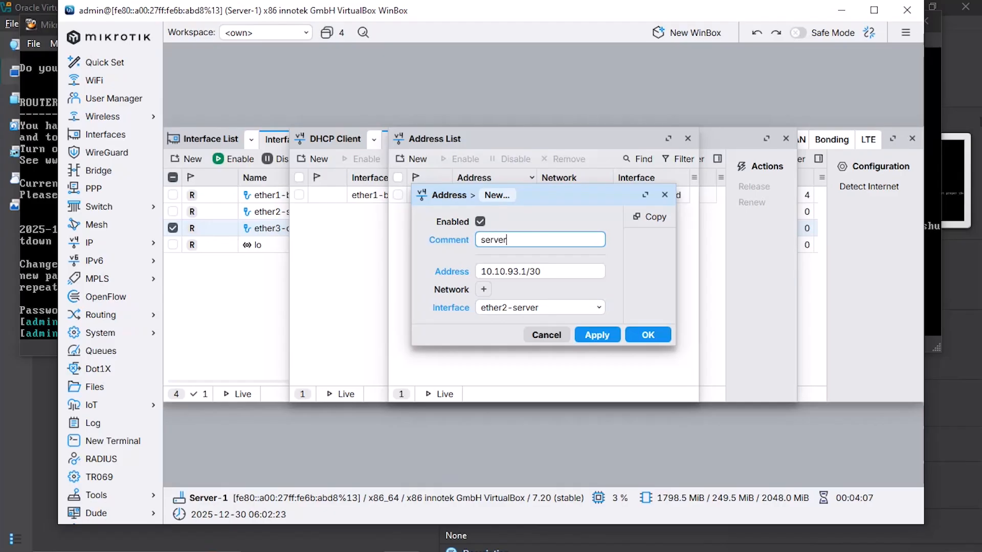
{"action": "key", "text": "Return"}
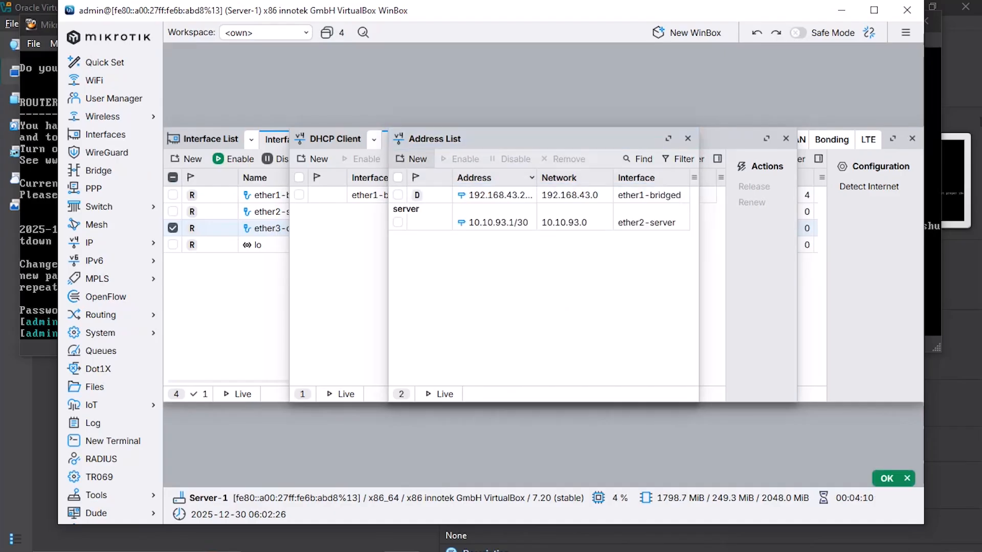
Step: Add address 10.10.1.1/24 on ether3-client with the comment 'client'
{"action": "left_click", "coordinate": [411, 159]}
{"action": "key", "text": "BackSpace"}
{"action": "type", "text": "10.10."}
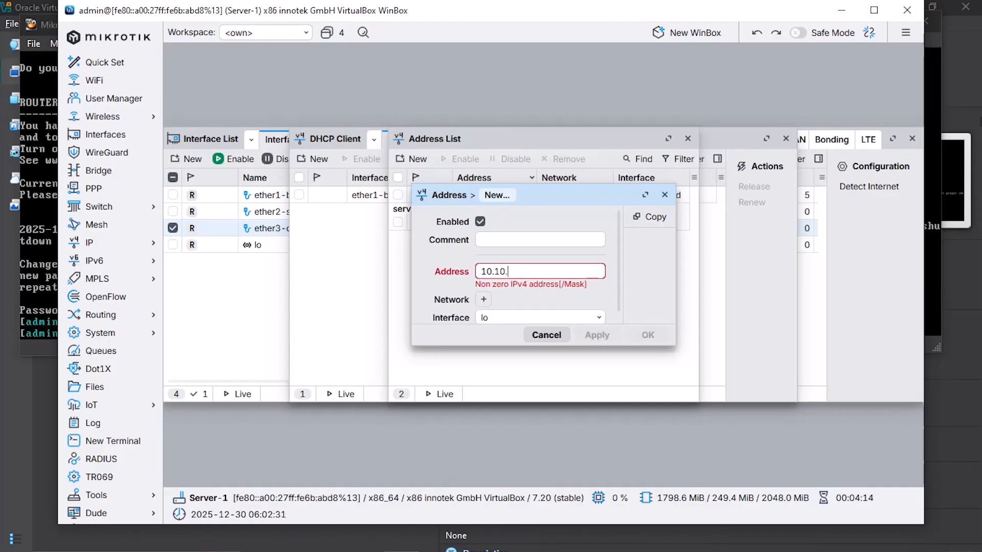
{"action": "type", "text": "1.1"}
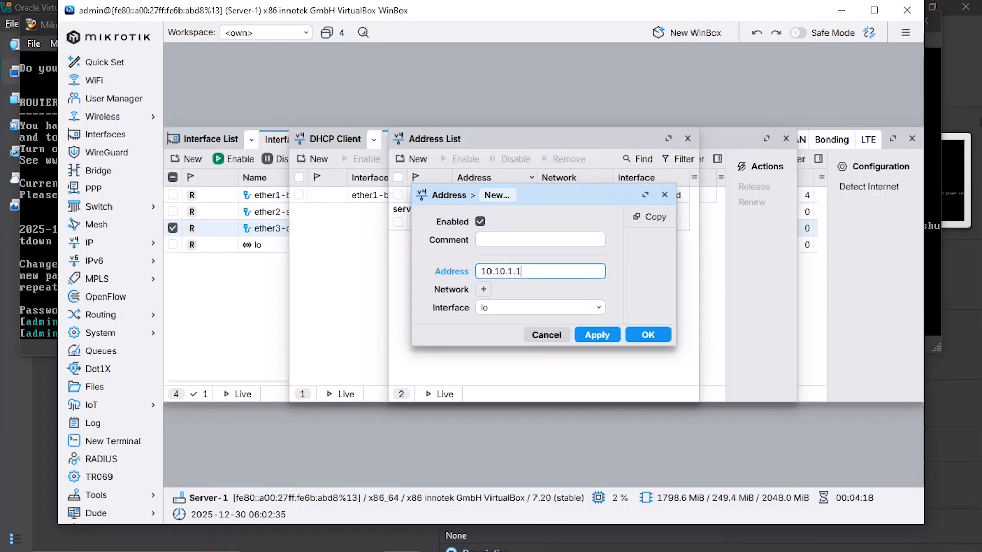
{"action": "type", "text": "/24"}
{"action": "left_click", "coordinate": [598, 307]}
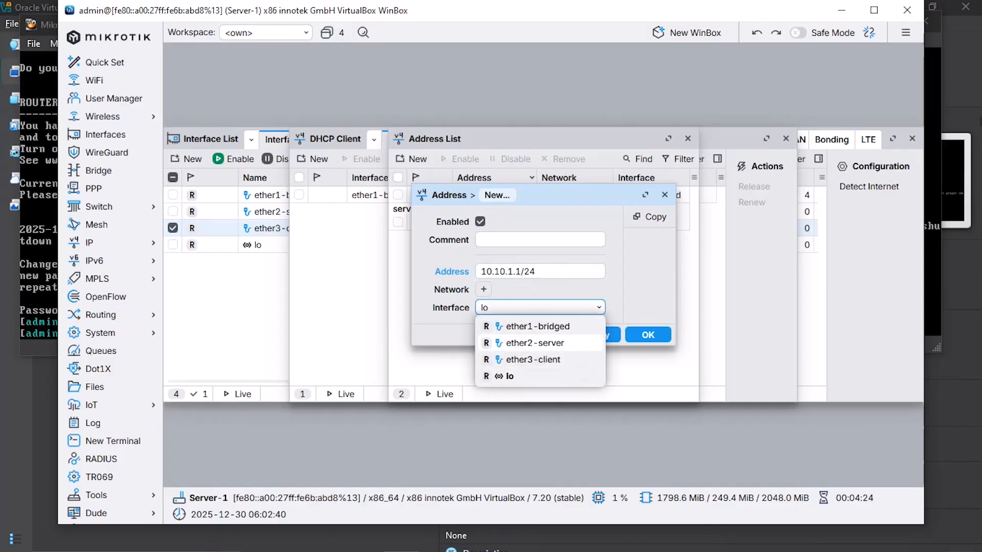
{"action": "left_click", "coordinate": [534, 359]}
{"action": "left_click", "coordinate": [540, 239]}
{"action": "type", "text": "client"}
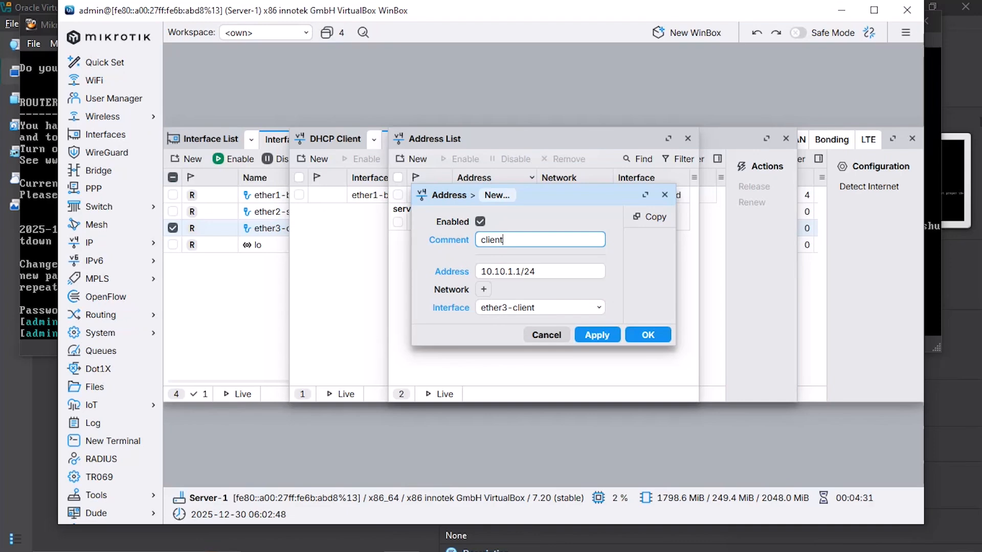
{"action": "left_click", "coordinate": [648, 334]}
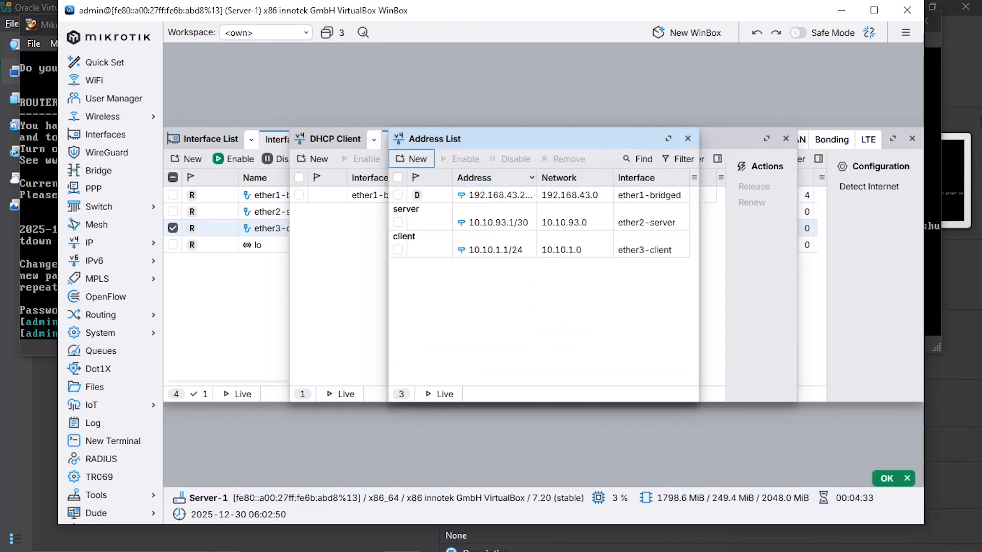
Step: Open Server-1's DHCP Server list and start the DHCP Setup wizard
{"action": "left_click", "coordinate": [89, 243]}
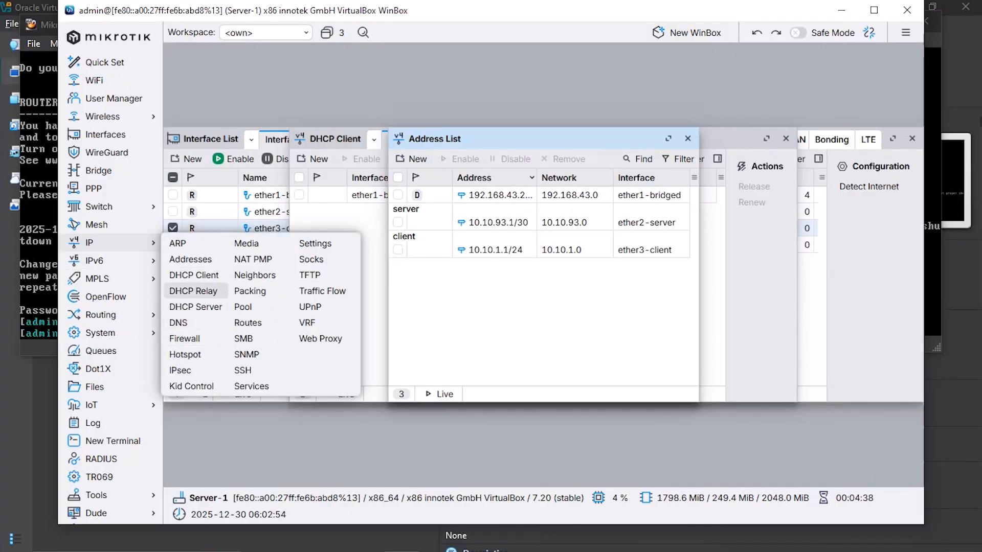
{"action": "left_click", "coordinate": [196, 307]}
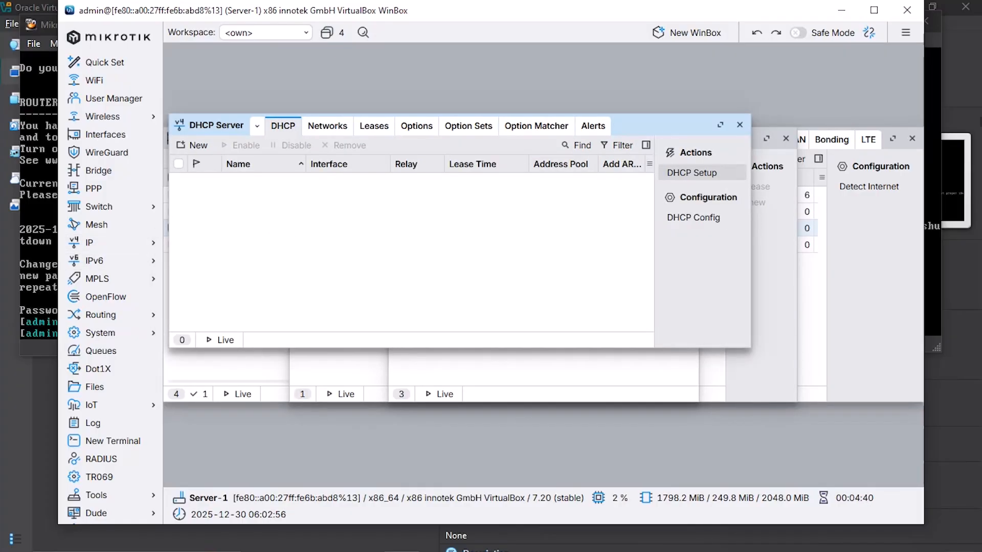
{"action": "left_click", "coordinate": [692, 173]}
Step: Run DHCP Setup on ether3-client, accepting suggested space, gateway, pool dhcp_pool0, no DNS, 00:30:00 lease
{"action": "left_click", "coordinate": [604, 267]}
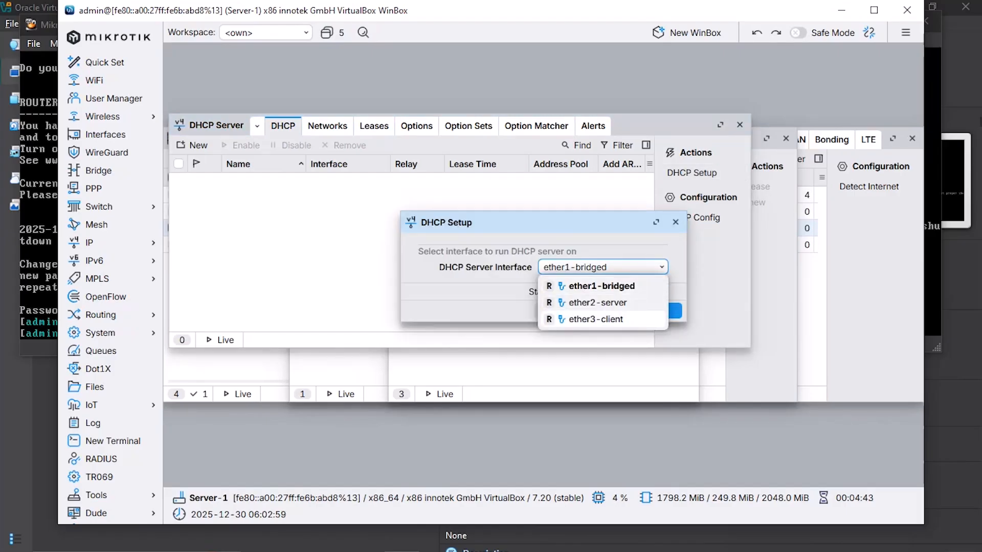
{"action": "left_click", "coordinate": [583, 320]}
{"action": "left_click", "coordinate": [659, 311]}
{"action": "left_click", "coordinate": [658, 311]}
{"action": "left_click", "coordinate": [658, 311]}
{"action": "left_click", "coordinate": [658, 311]}
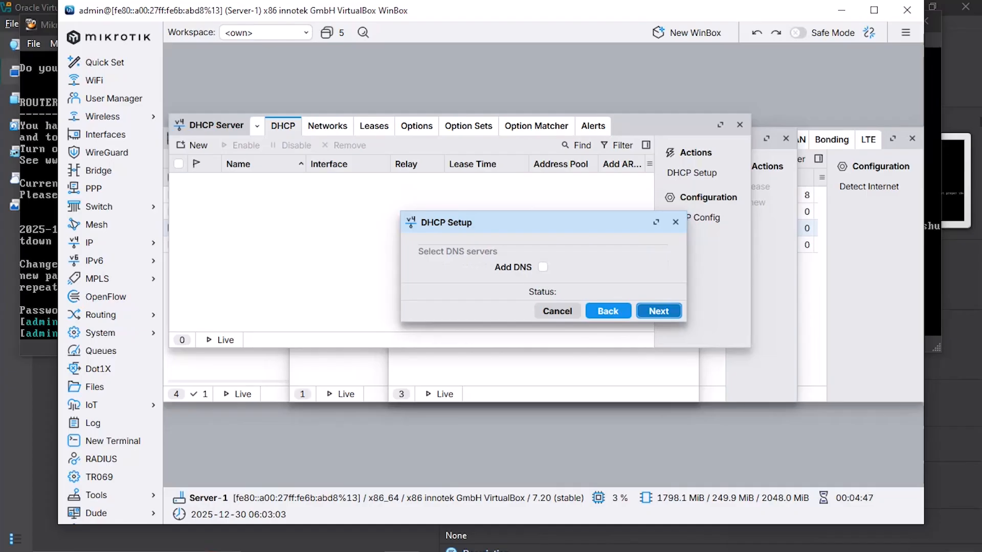
{"action": "left_click", "coordinate": [659, 311]}
{"action": "left_click", "coordinate": [658, 311]}
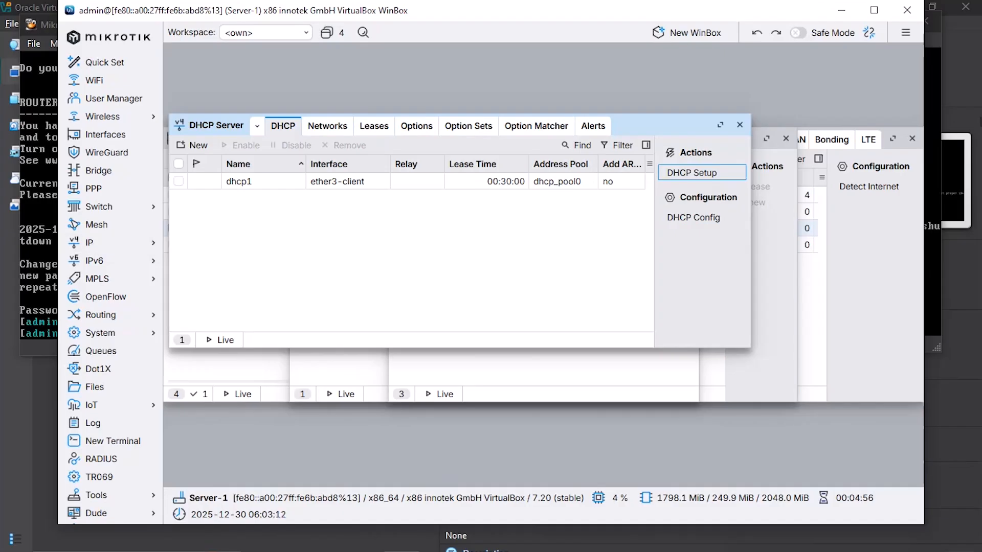
Step: Log in to Server-2 from a new WinBox login window, entering the account password
{"action": "left_click", "coordinate": [687, 32]}
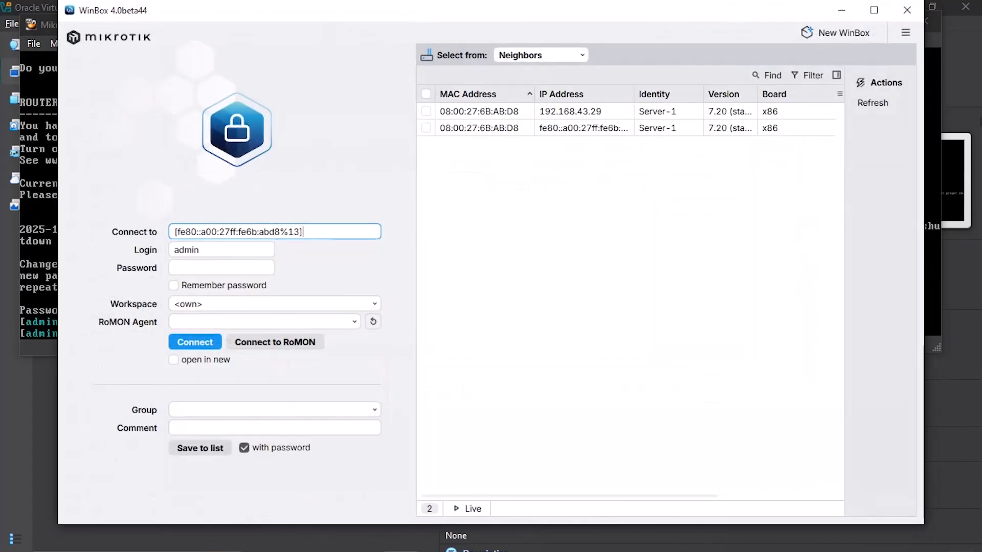
{"action": "left_click", "coordinate": [222, 267]}
{"action": "type", "text": "admin"}
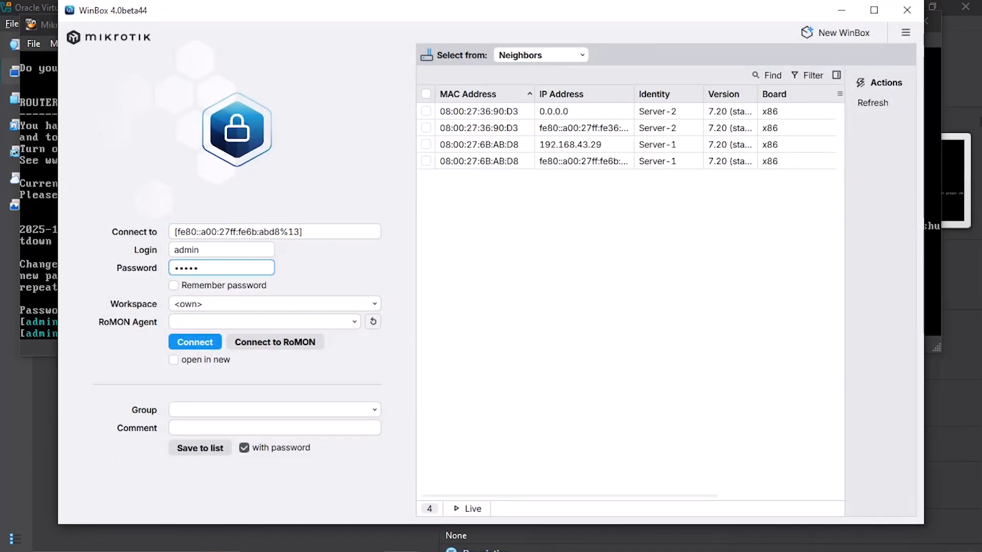
{"action": "double_click", "coordinate": [578, 128]}
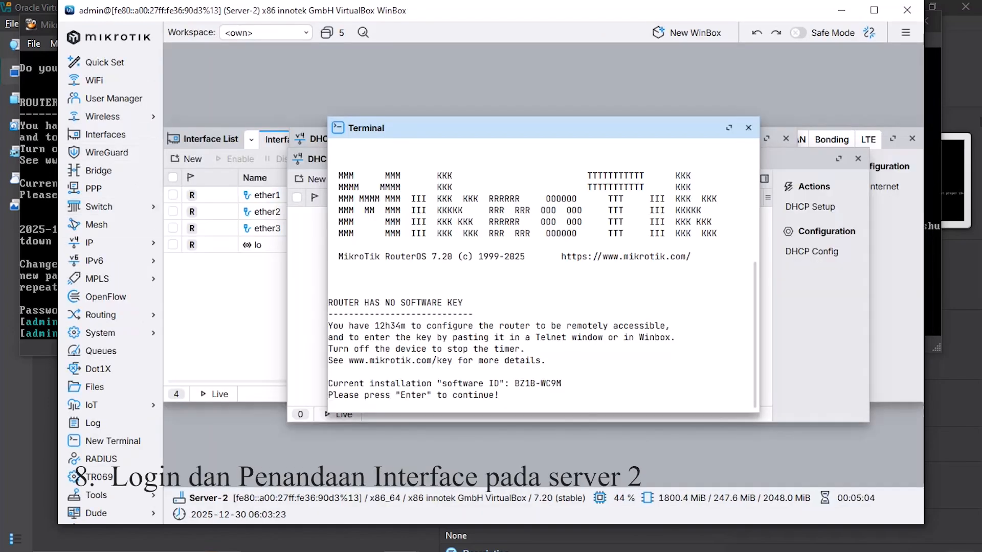
Step: Close the Terminal, Interface, DHCP Server, DHCP Client and Address List windows
{"action": "left_click", "coordinate": [748, 127]}
{"action": "left_click", "coordinate": [912, 138]}
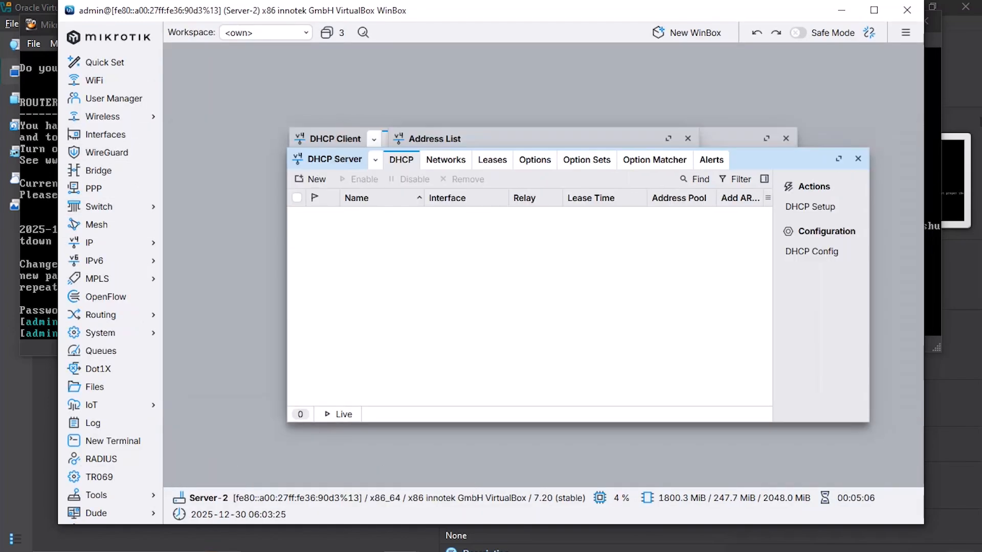
{"action": "left_click", "coordinate": [858, 159]}
{"action": "left_click", "coordinate": [786, 138]}
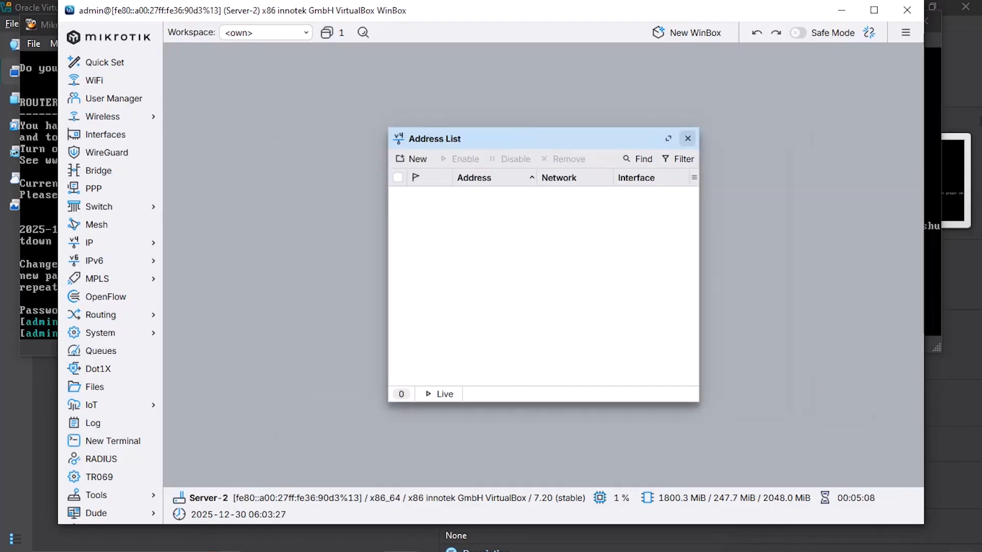
{"action": "left_click", "coordinate": [688, 138]}
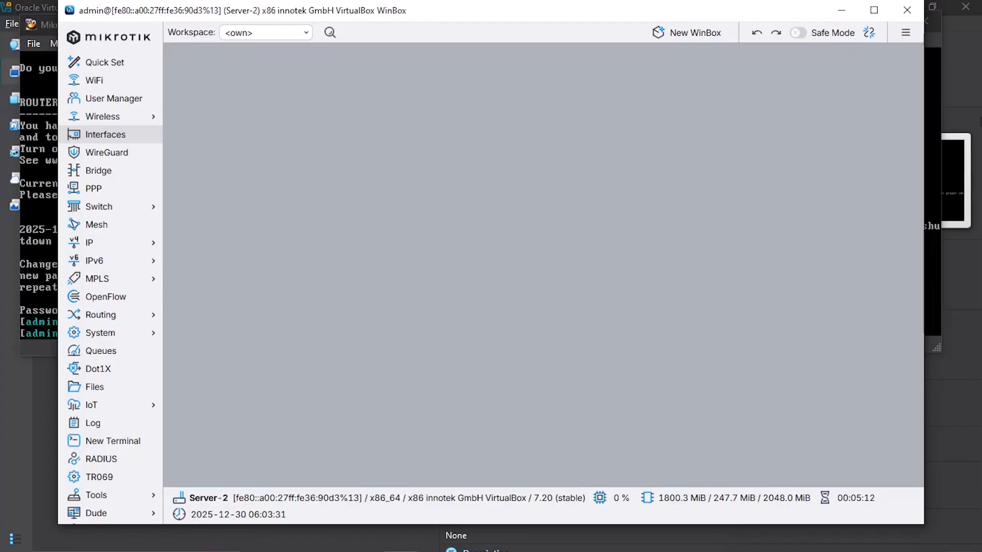
Step: Rename Server-2's ether1 interface to ether1-bridged
{"action": "left_click", "coordinate": [106, 134]}
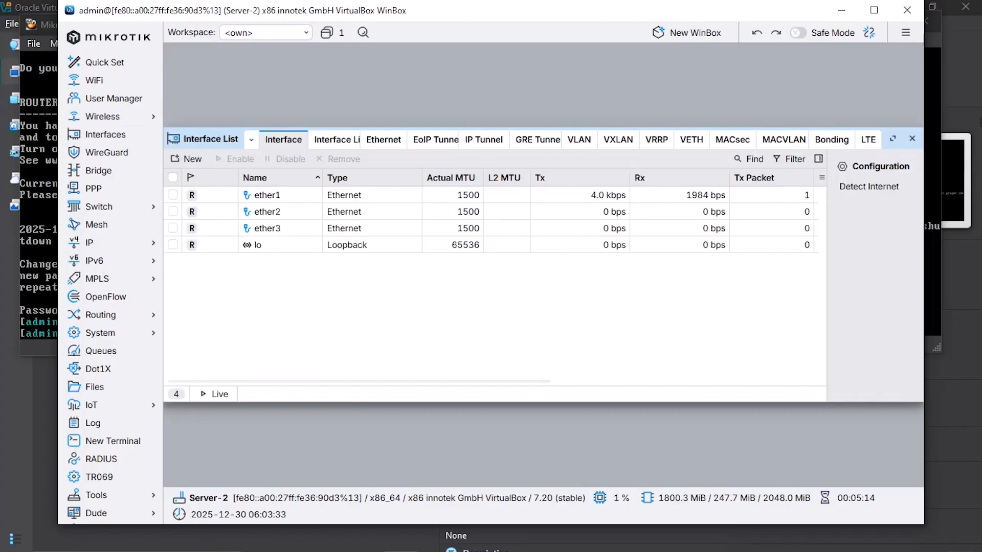
{"action": "double_click", "coordinate": [268, 194]}
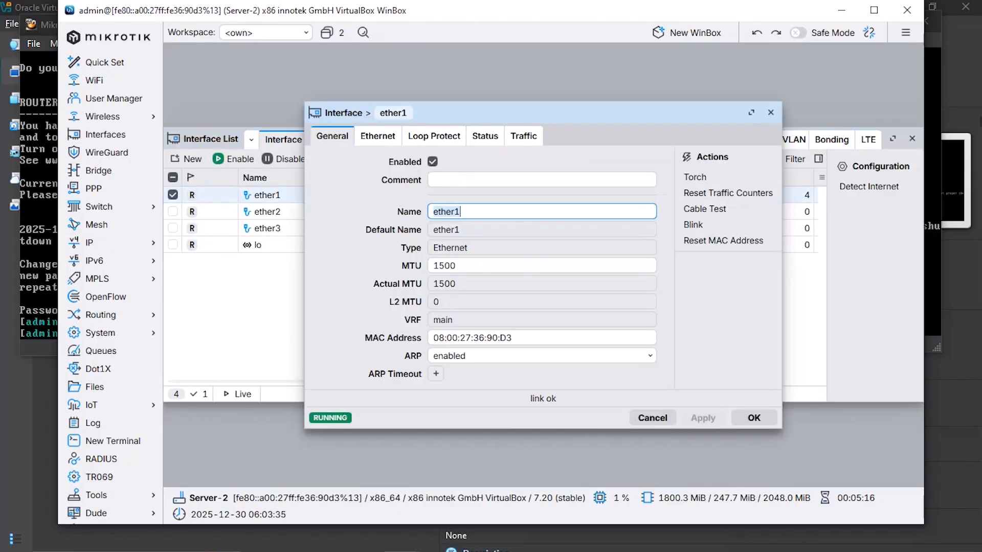
{"action": "key", "text": "End"}
{"action": "type", "text": "-"}
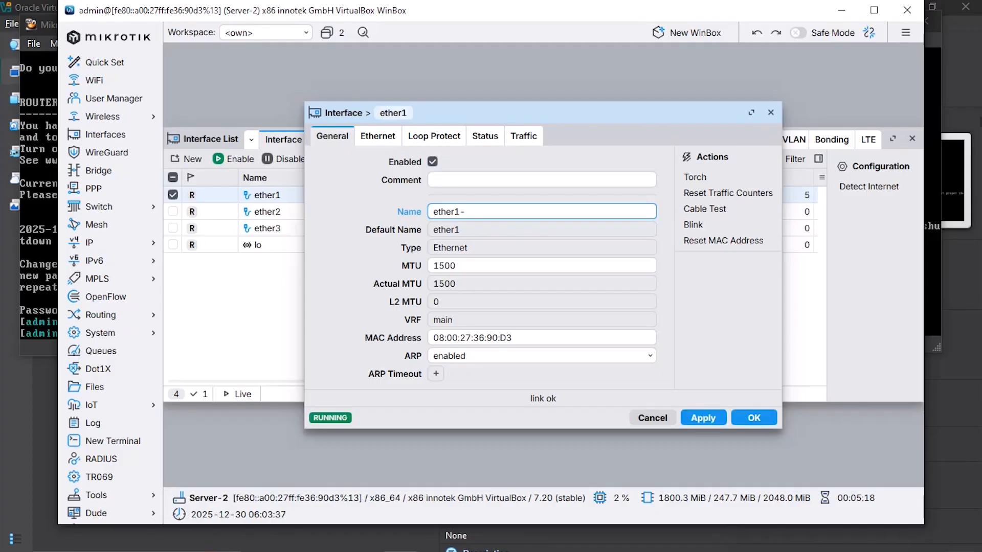
{"action": "type", "text": "bridged"}
{"action": "left_click", "coordinate": [753, 418]}
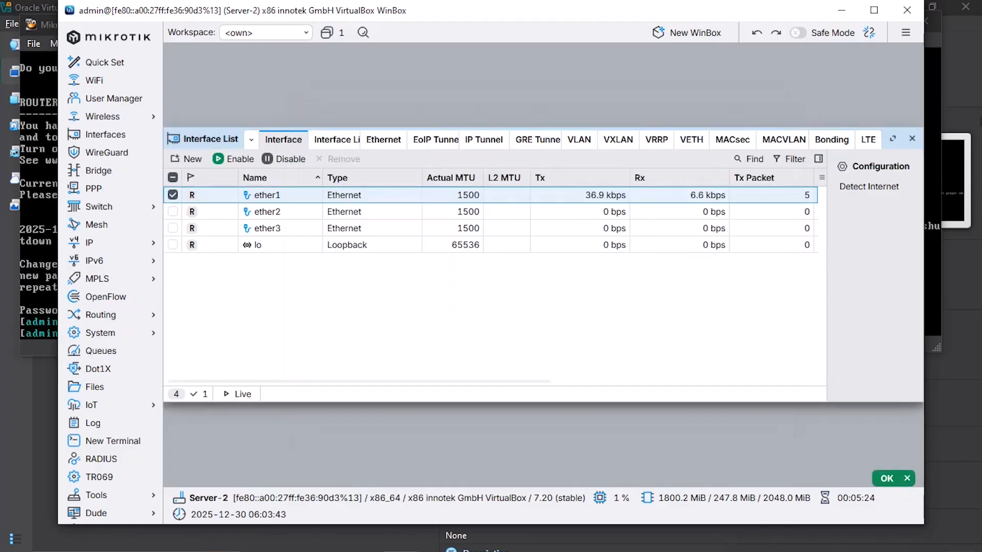
Step: Rename ether2 to ether2-server
{"action": "left_click", "coordinate": [268, 212]}
{"action": "double_click", "coordinate": [268, 212]}
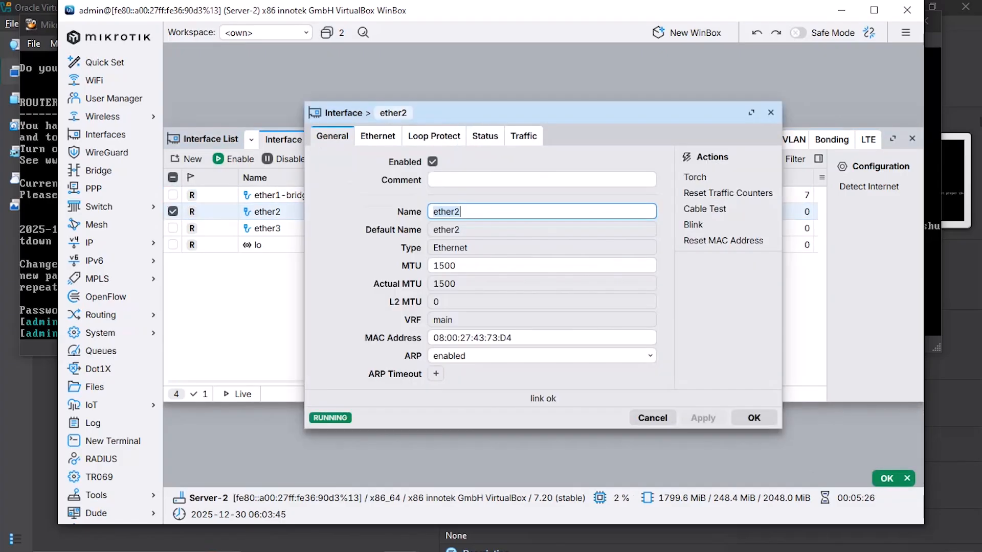
{"action": "left_click", "coordinate": [462, 212]}
{"action": "type", "text": "-"}
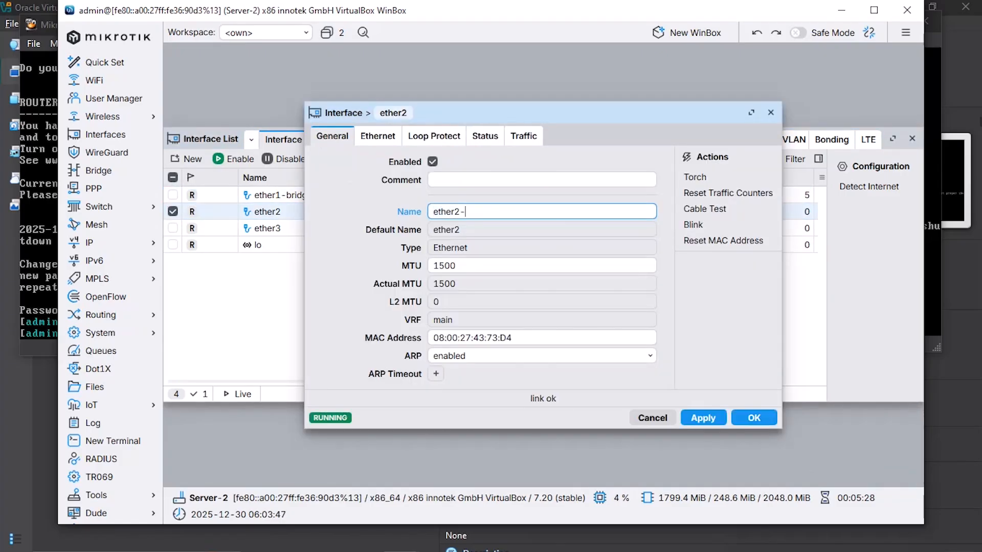
{"action": "type", "text": "server"}
{"action": "left_click", "coordinate": [753, 418]}
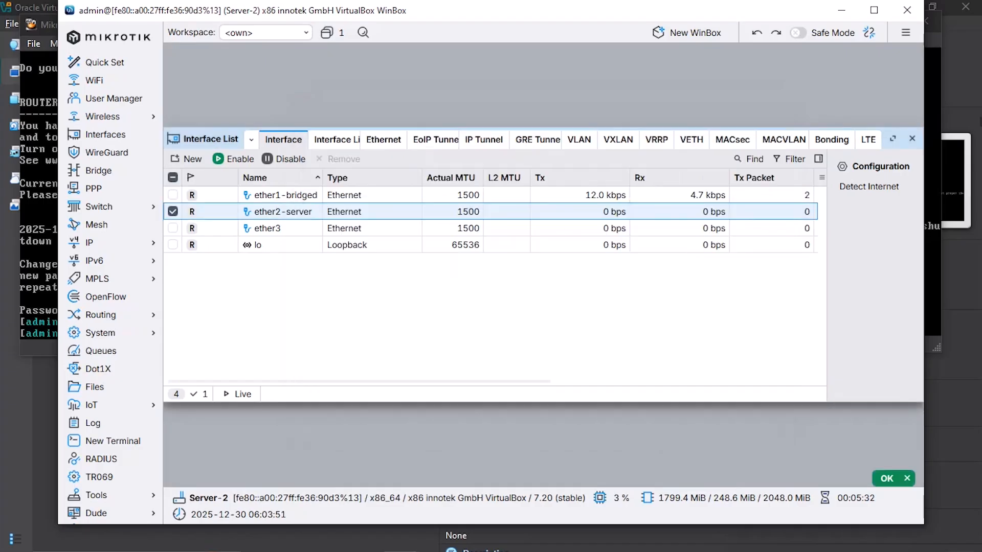
Step: Rename ether3 to ether3-client
{"action": "double_click", "coordinate": [267, 228]}
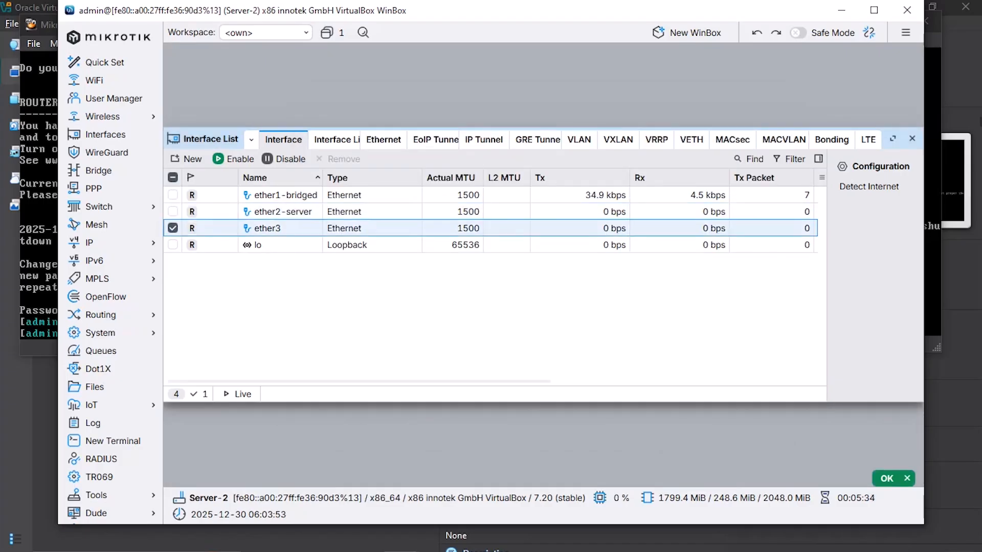
{"action": "left_click", "coordinate": [475, 211]}
{"action": "type", "text": "-"}
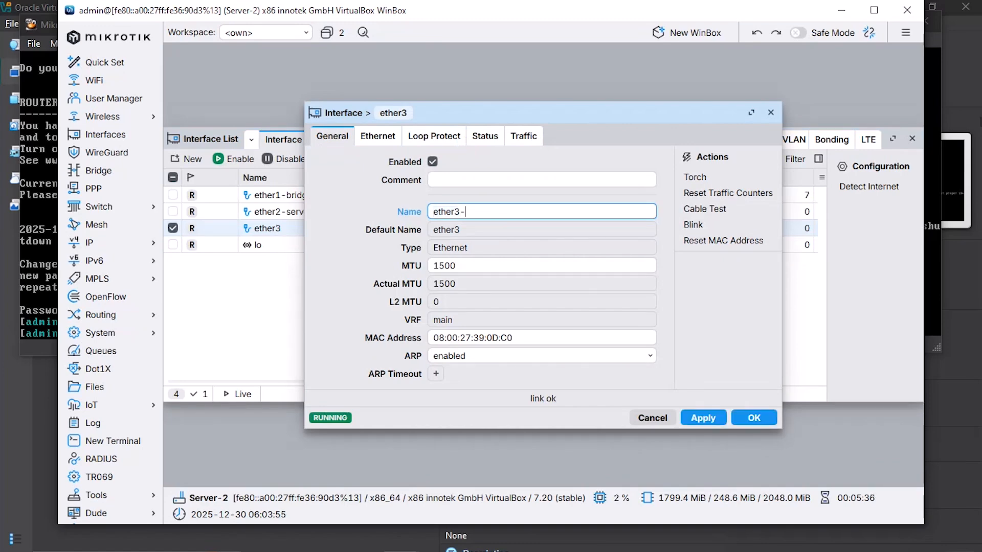
{"action": "type", "text": "client"}
{"action": "key", "text": "Return"}
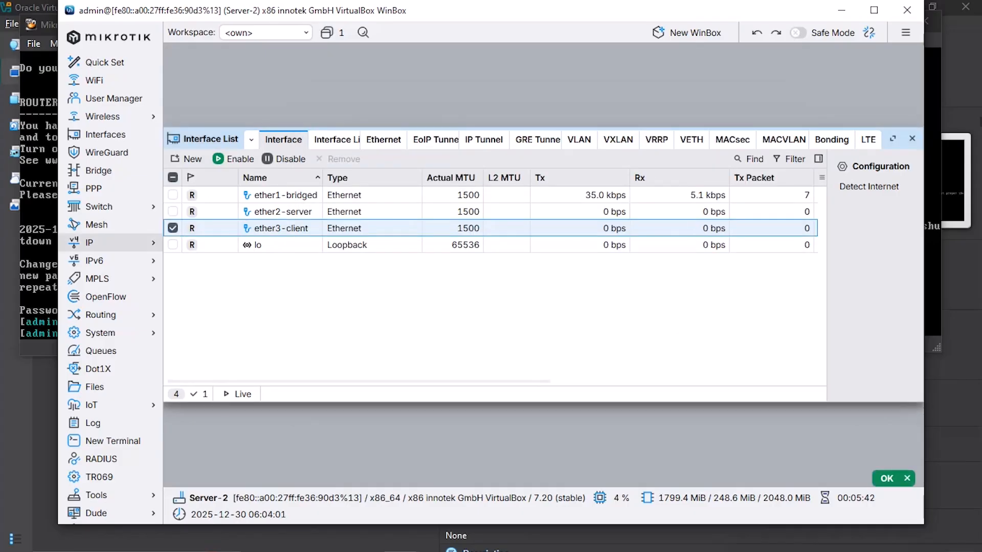
{"action": "left_click", "coordinate": [92, 242]}
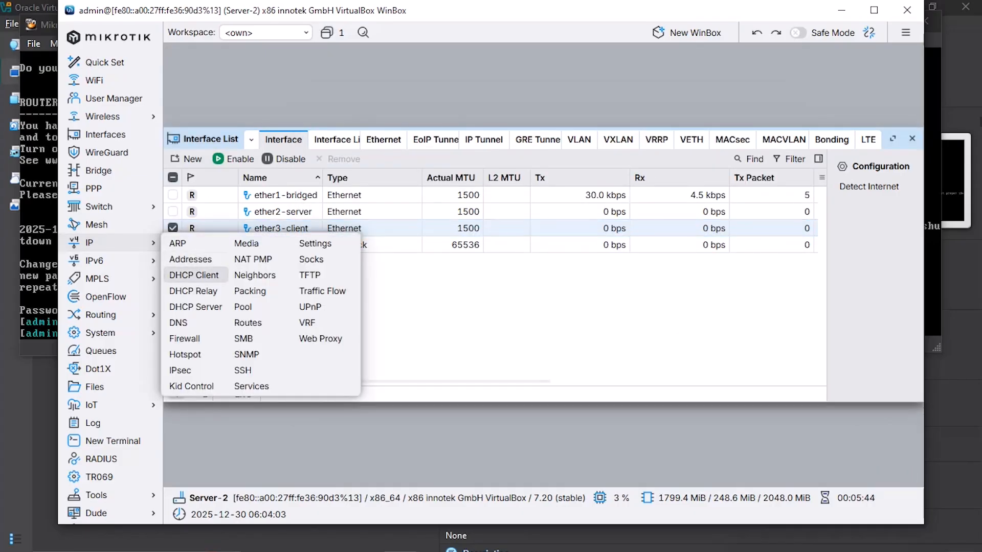
Step: Add a DHCP client on ether1-bridged with default settings
{"action": "left_click", "coordinate": [190, 273]}
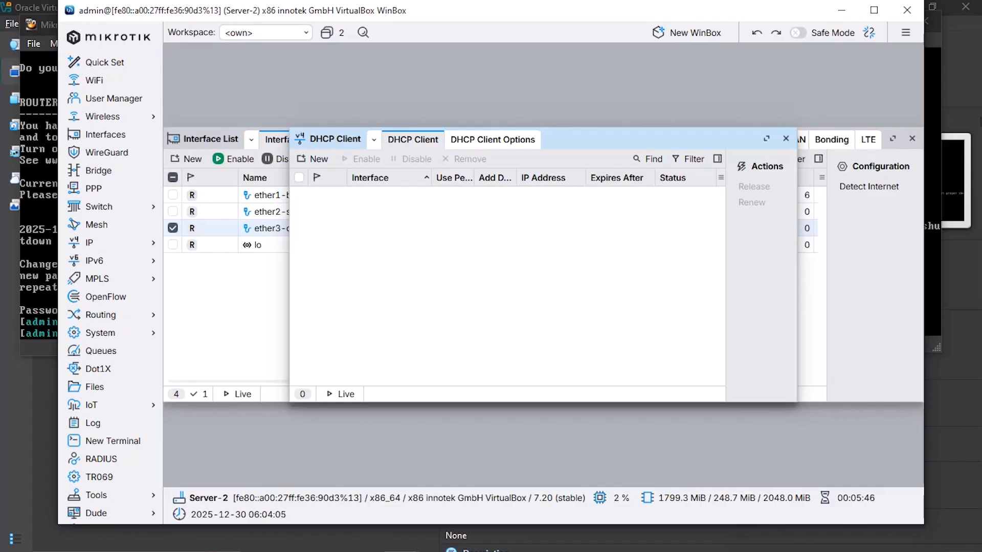
{"action": "left_click", "coordinate": [313, 159]}
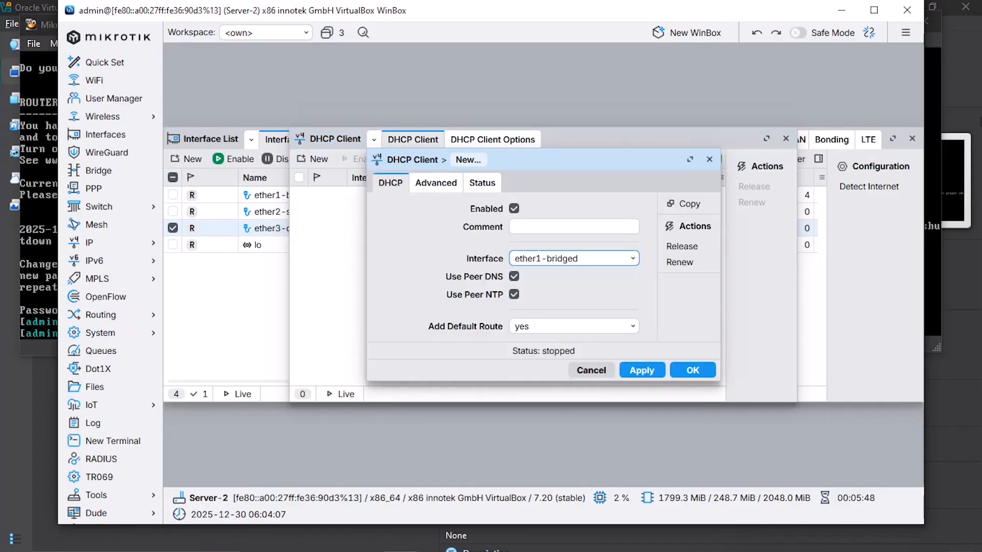
{"action": "left_click", "coordinate": [693, 370]}
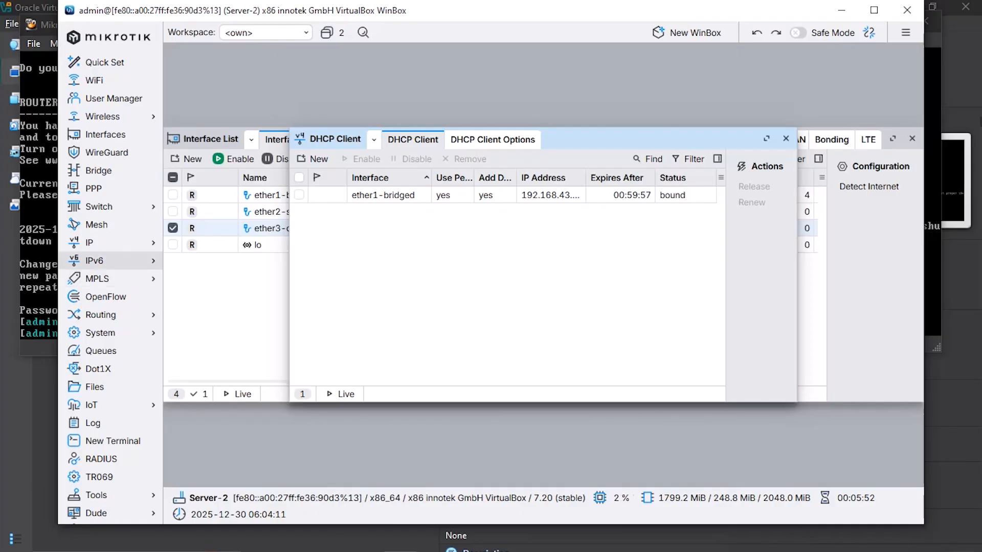
{"action": "left_click", "coordinate": [107, 242]}
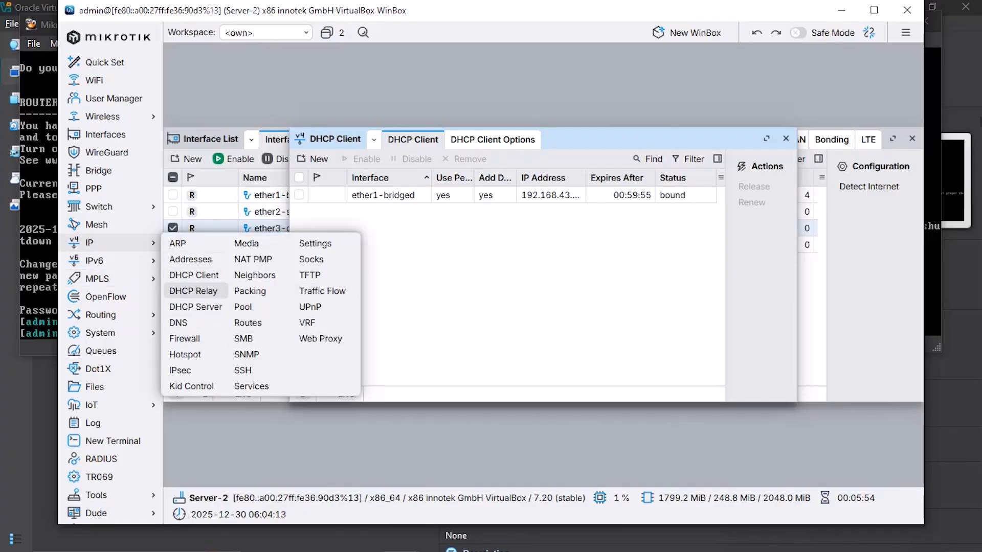
Step: Add address 10.10.93.2/30 on ether2-server with the comment 'server'
{"action": "left_click", "coordinate": [190, 260]}
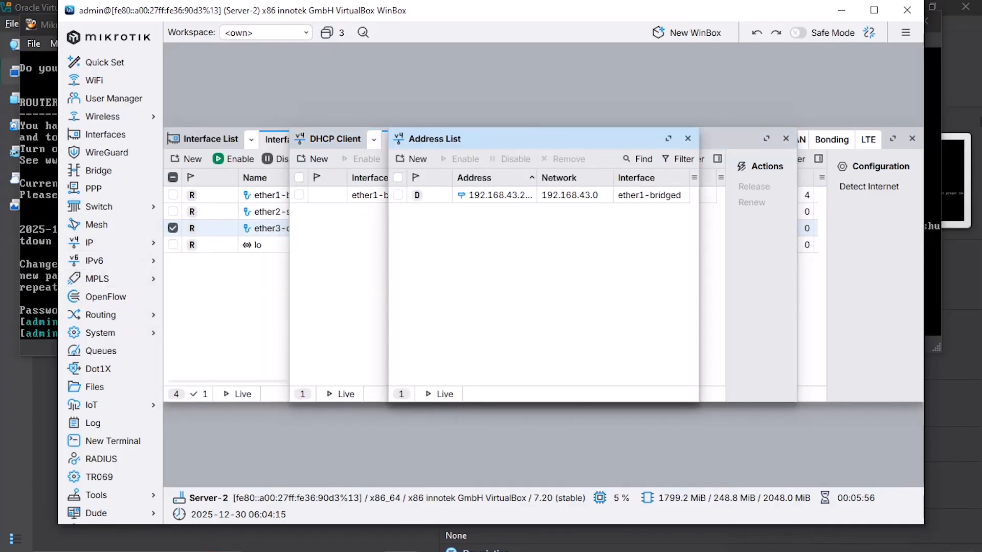
{"action": "left_click", "coordinate": [412, 158]}
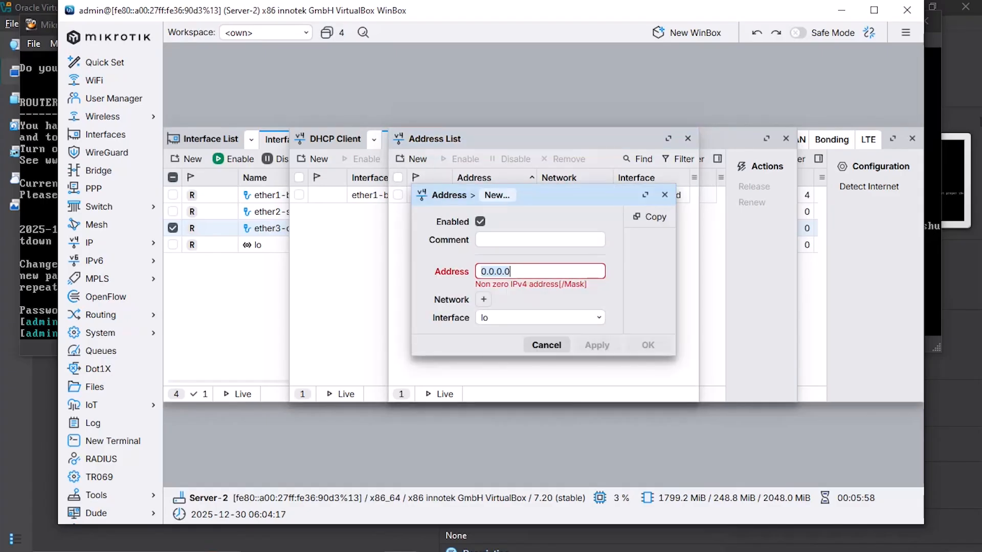
{"action": "key", "text": "ctrl+a"}
{"action": "key", "text": "BackSpace"}
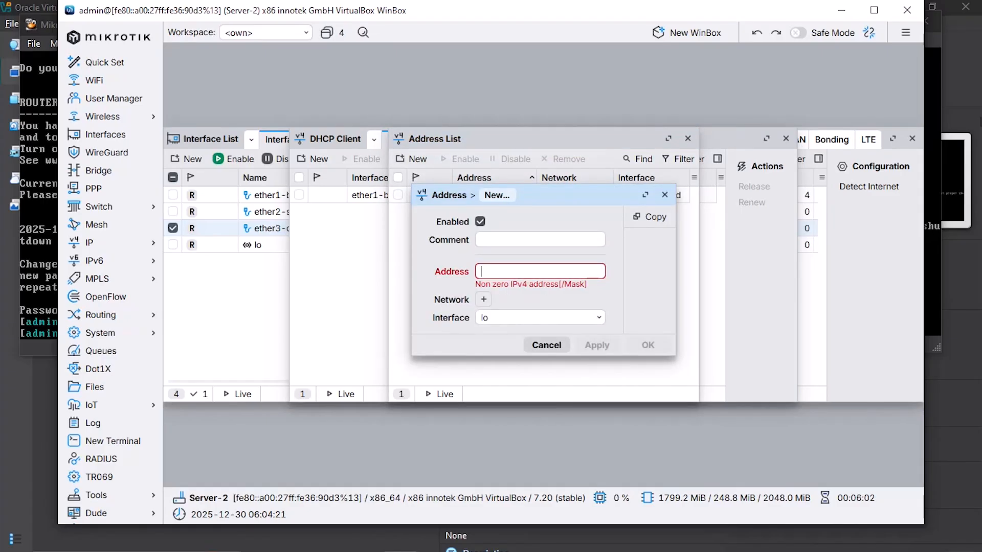
{"action": "type", "text": "10.10.9"}
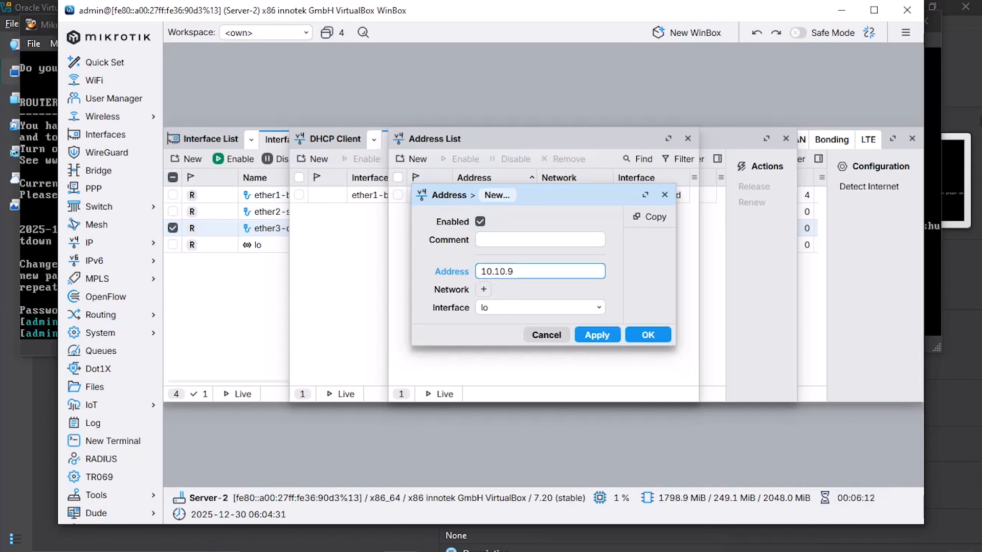
{"action": "type", "text": "3.2"}
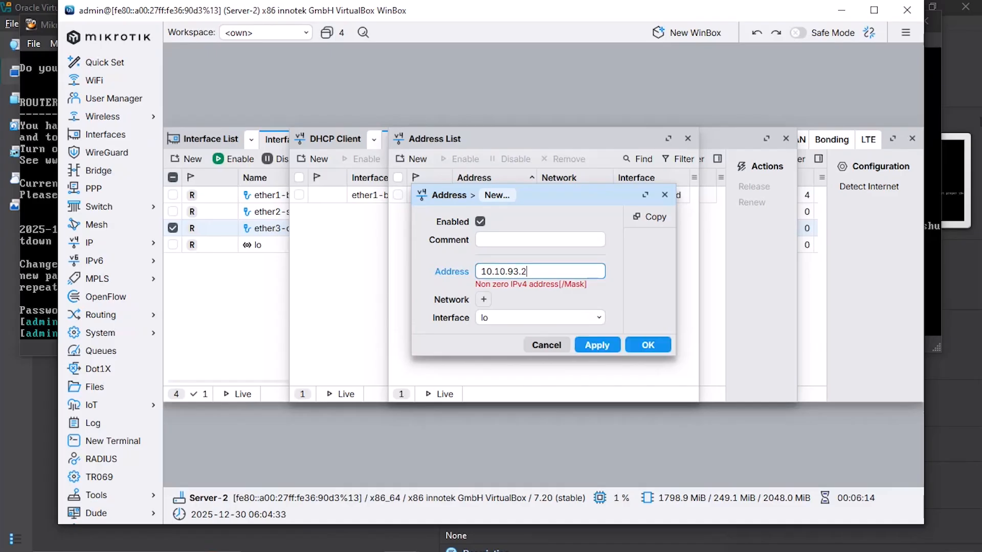
{"action": "type", "text": "/30"}
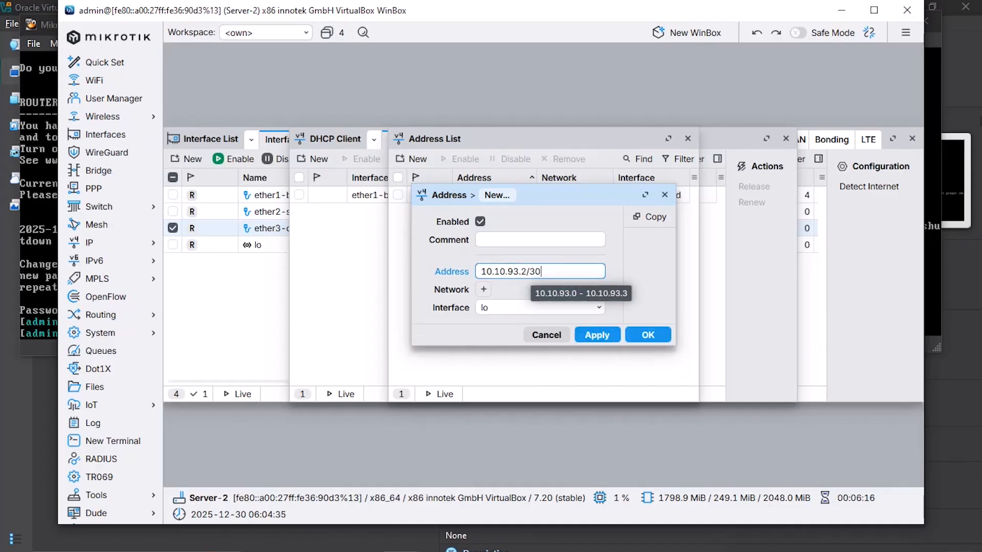
{"action": "left_click", "coordinate": [540, 308]}
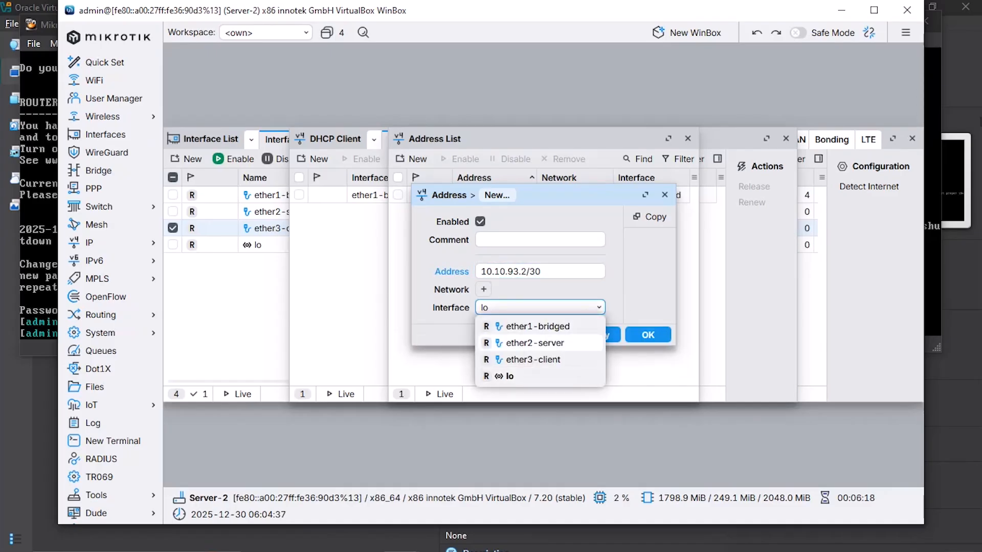
{"action": "left_click", "coordinate": [535, 343]}
{"action": "left_click", "coordinate": [539, 240]}
{"action": "type", "text": "server"}
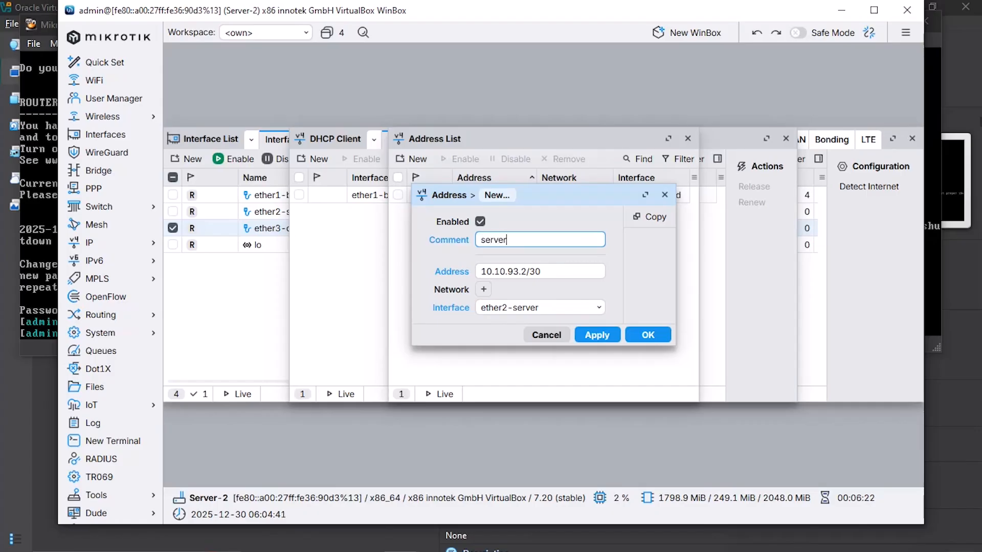
{"action": "key", "text": "Return"}
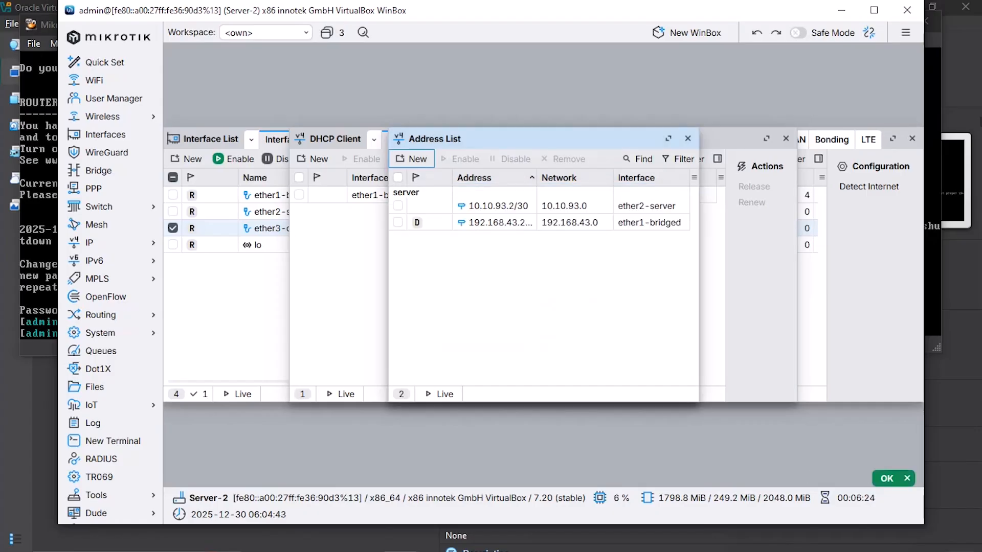
{"action": "left_click", "coordinate": [411, 159]}
Step: Enter 10.10.3.1/24, fixing a mistyped octet, on ether3-client with comment 'client' and save
{"action": "key", "text": "BackSpace"}
{"action": "type", "text": "10.10."}
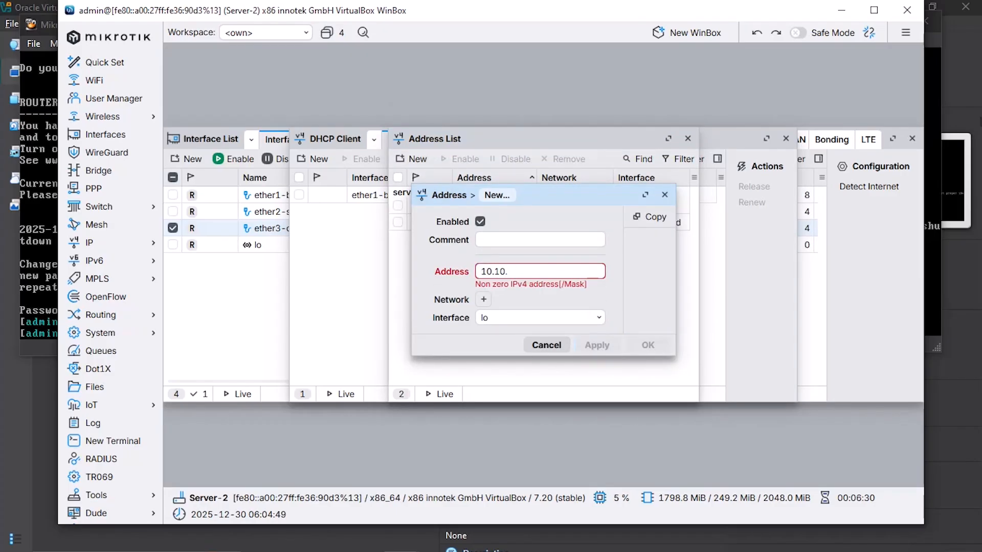
{"action": "type", "text": "5"}
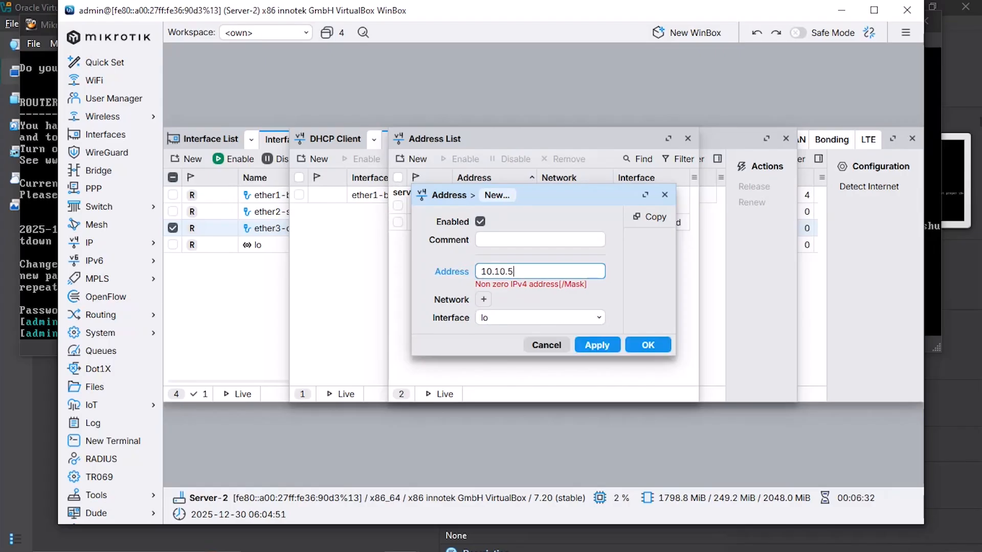
{"action": "key", "text": "BackSpace"}
{"action": "type", "text": "3.1"}
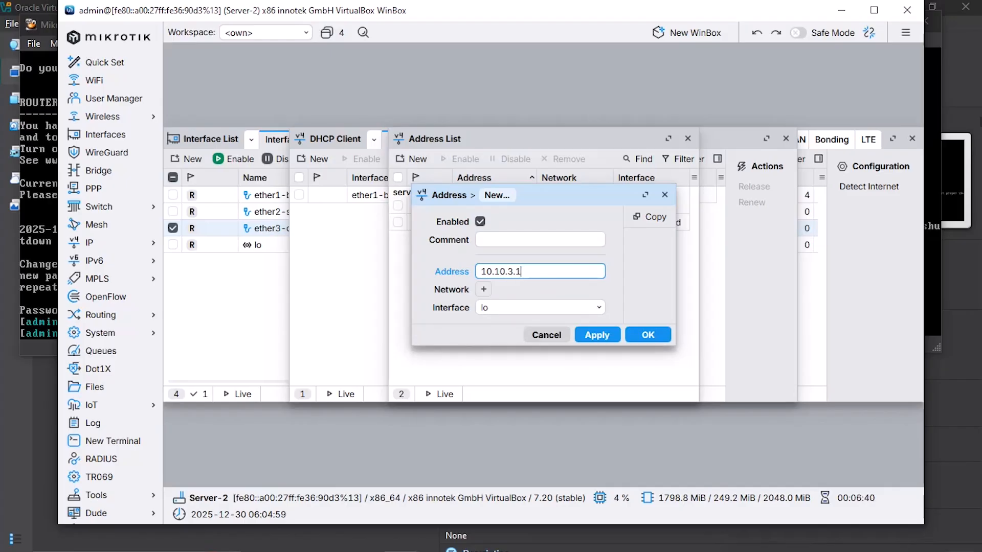
{"action": "type", "text": "/24"}
{"action": "left_click", "coordinate": [542, 308]}
{"action": "left_click", "coordinate": [533, 360]}
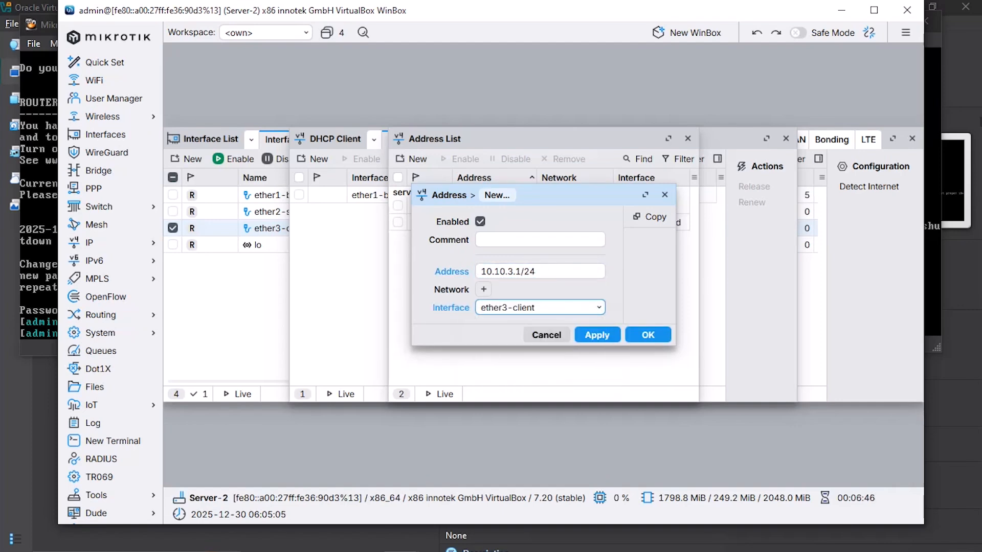
{"action": "left_click", "coordinate": [540, 239]}
{"action": "type", "text": "client"}
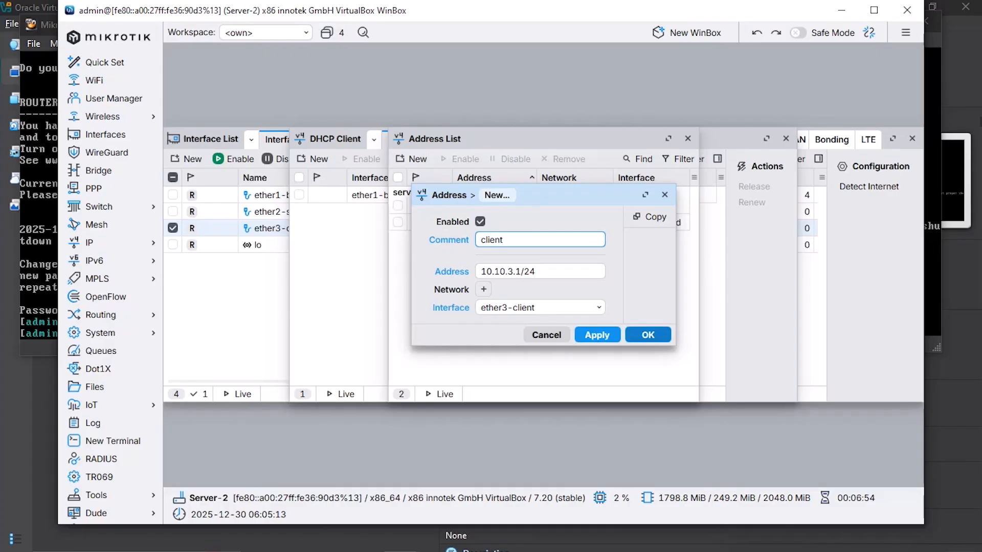
{"action": "key", "text": "Return"}
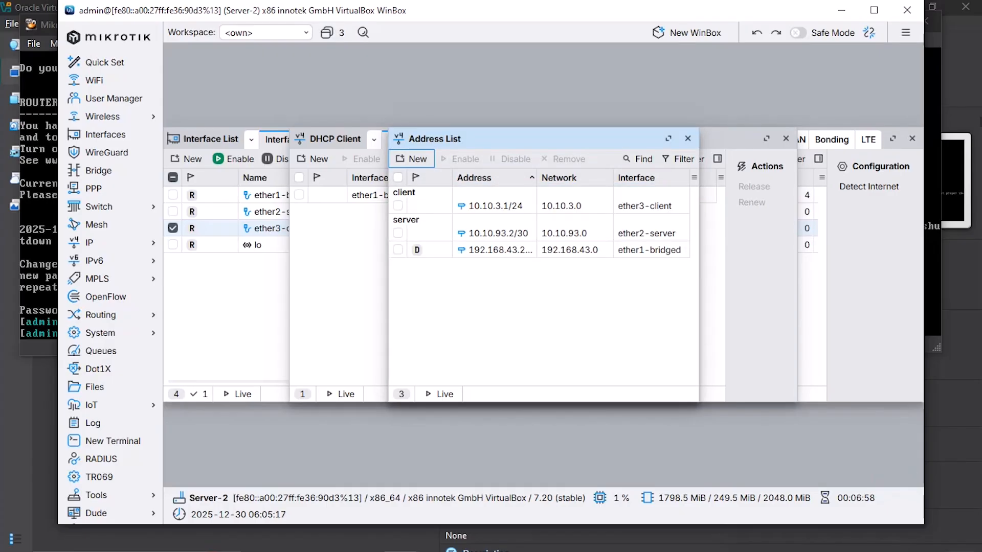
Step: Run DHCP Setup on Server-2's ether3-client, accepting defaults, pool dhcp_pool0 and a 00:30:00 lease
{"action": "left_click", "coordinate": [89, 242]}
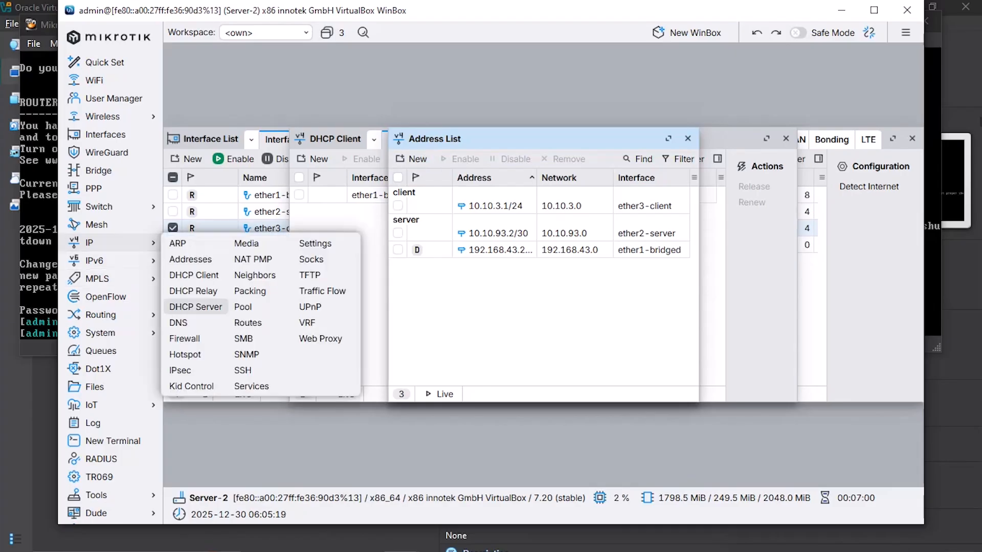
{"action": "left_click", "coordinate": [195, 307]}
{"action": "left_click", "coordinate": [810, 206]}
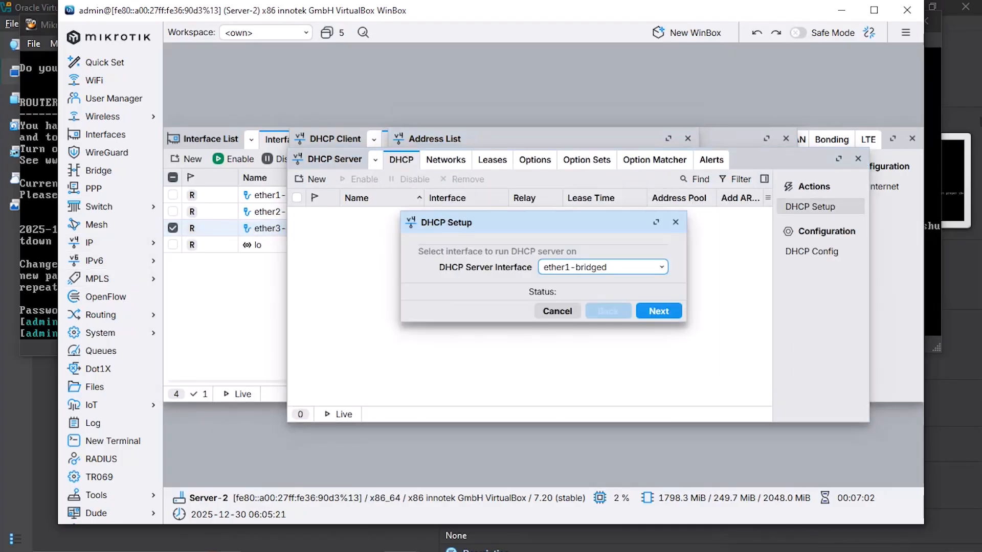
{"action": "left_click", "coordinate": [614, 266]}
{"action": "left_click", "coordinate": [597, 319]}
{"action": "left_click", "coordinate": [658, 311]}
{"action": "left_click", "coordinate": [659, 311]}
{"action": "left_click", "coordinate": [658, 311]}
{"action": "left_click", "coordinate": [658, 310]}
{"action": "left_click", "coordinate": [659, 311]}
{"action": "left_click", "coordinate": [658, 311]}
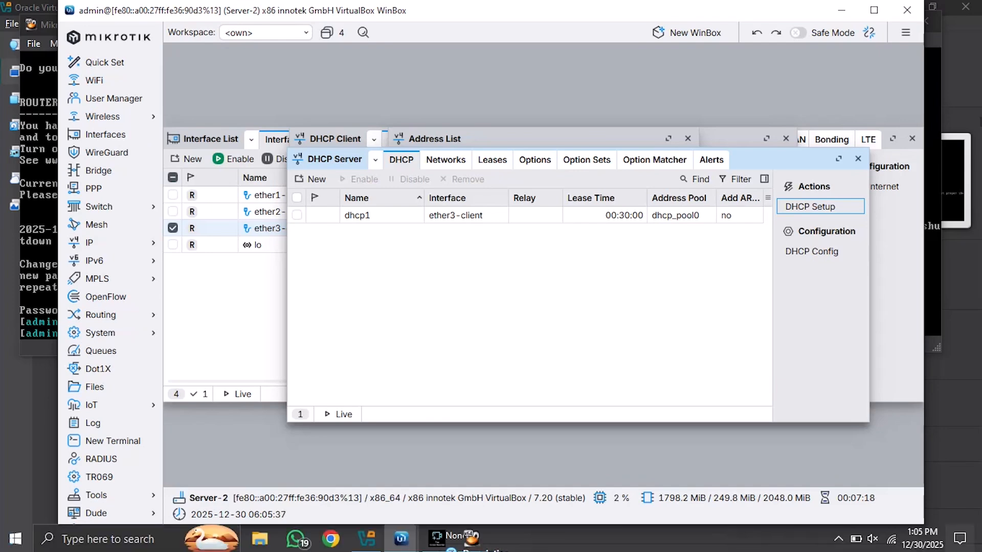
{"action": "mouse_move", "coordinate": [470, 536]}
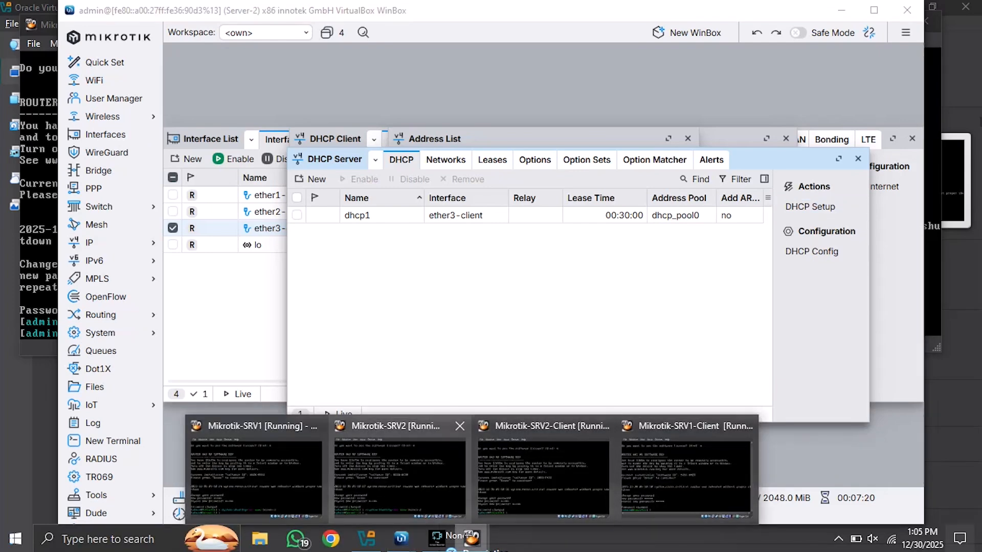
Step: In the SRV1-Client console, add a DHCP client on ether1 and print it, showing 10.10.1.254/24
{"action": "left_click", "coordinate": [686, 476]}
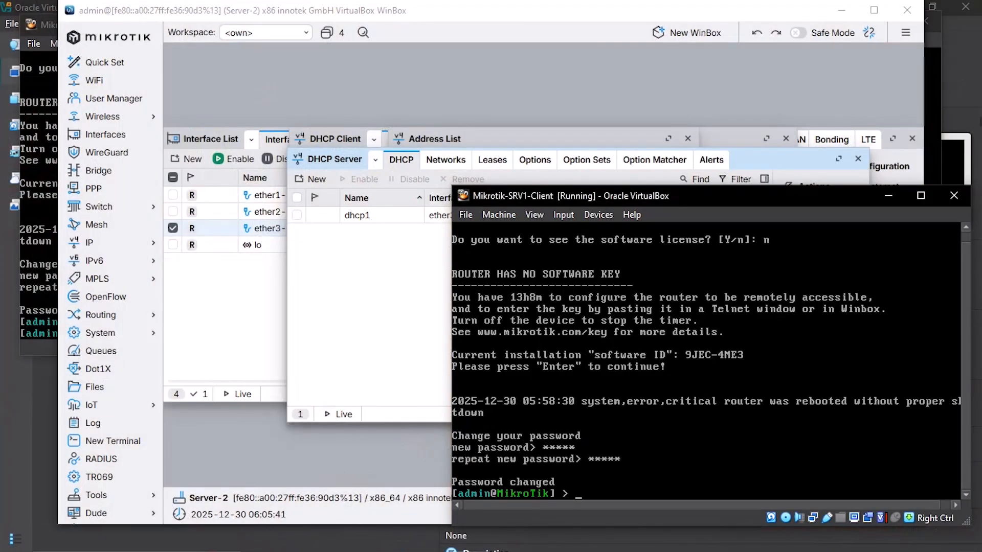
{"action": "left_click_drag", "start_coordinate": [687, 136], "coordinate": [325, 83]}
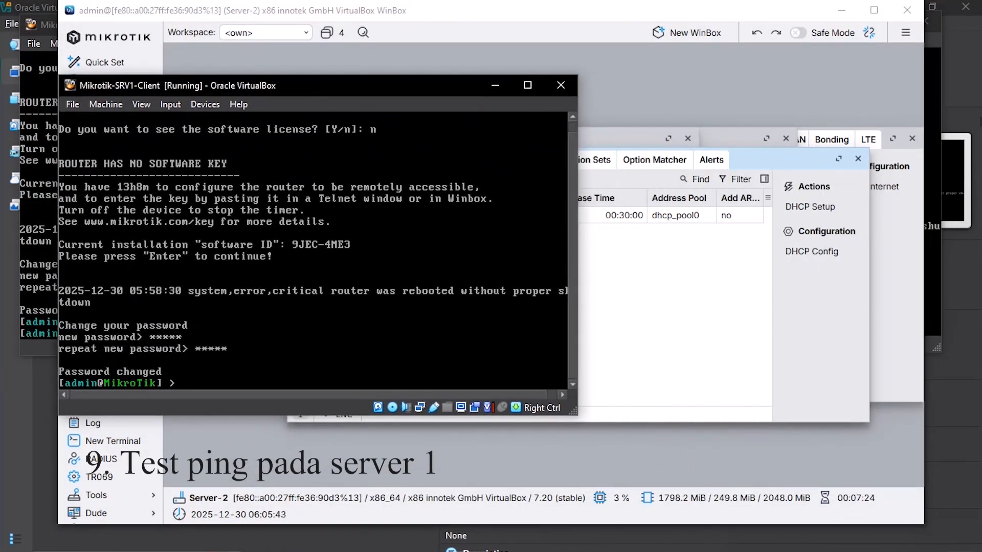
{"action": "type", "text": "/ip dh"}
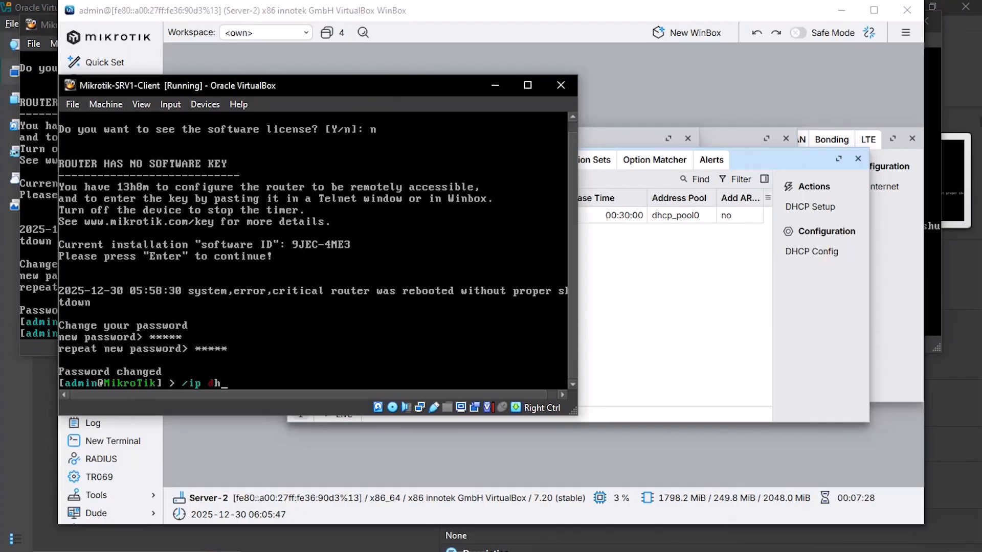
{"action": "type", "text": "cp-client/add interface=ether1"}
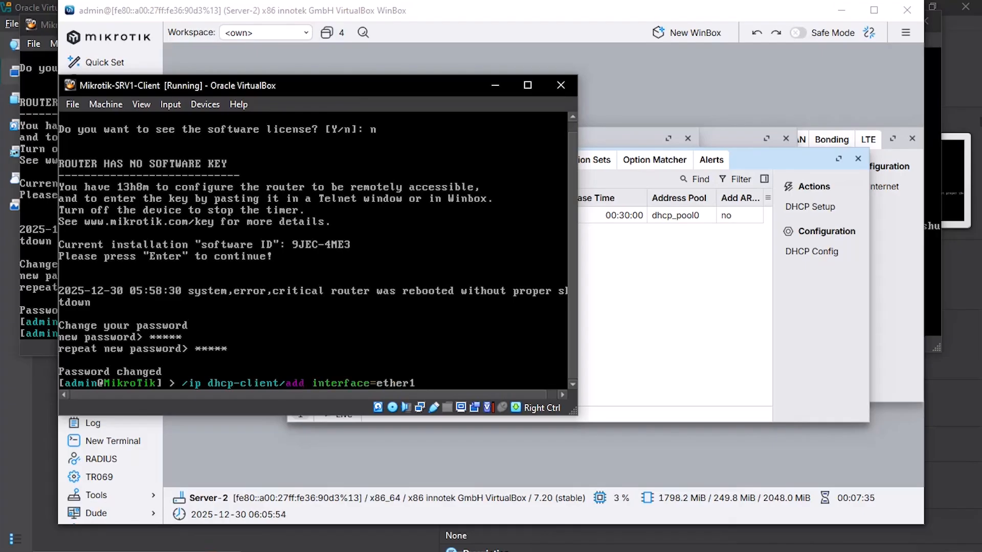
{"action": "key", "text": "Return"}
{"action": "type", "text": "/ip "}
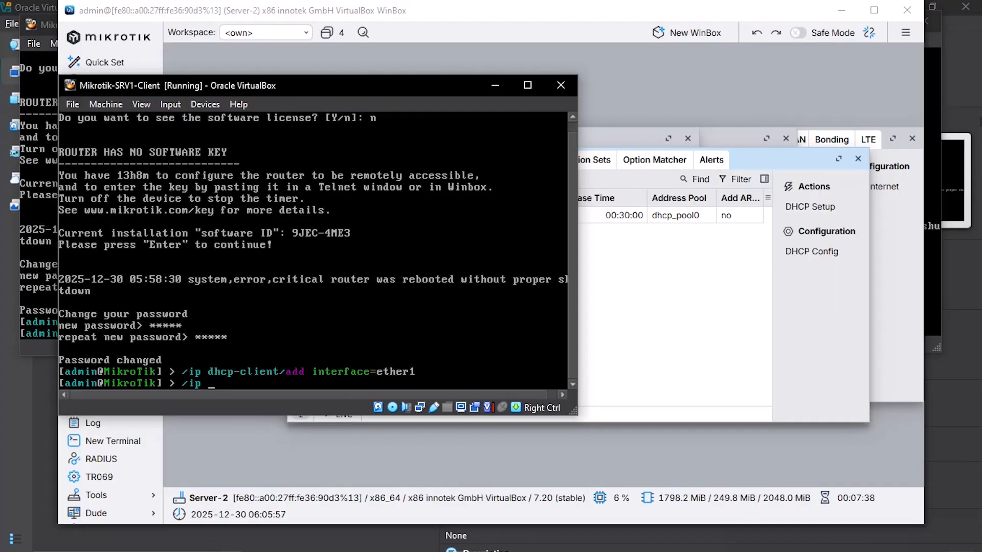
{"action": "type", "text": "dhcp-client/add"}
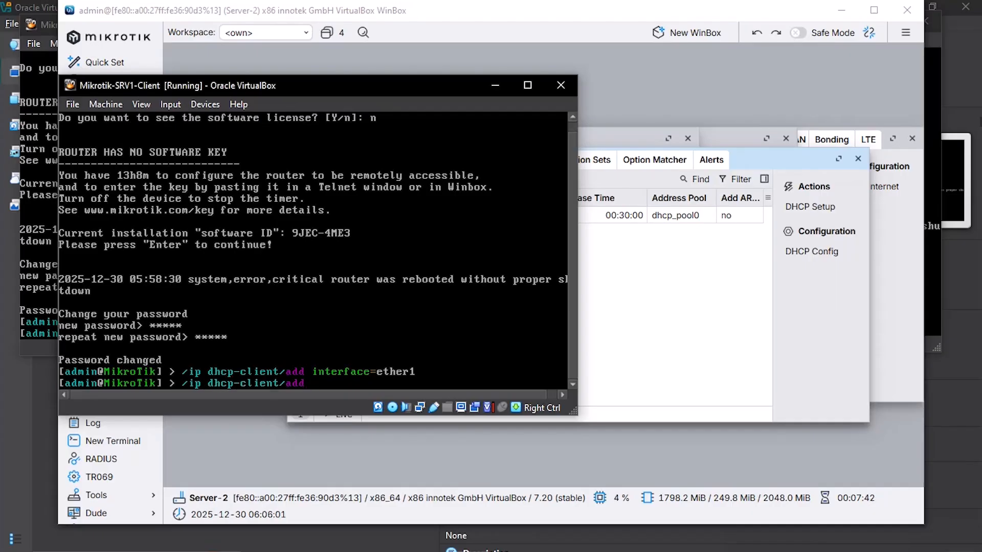
{"action": "type", "text": " interface=ether1"}
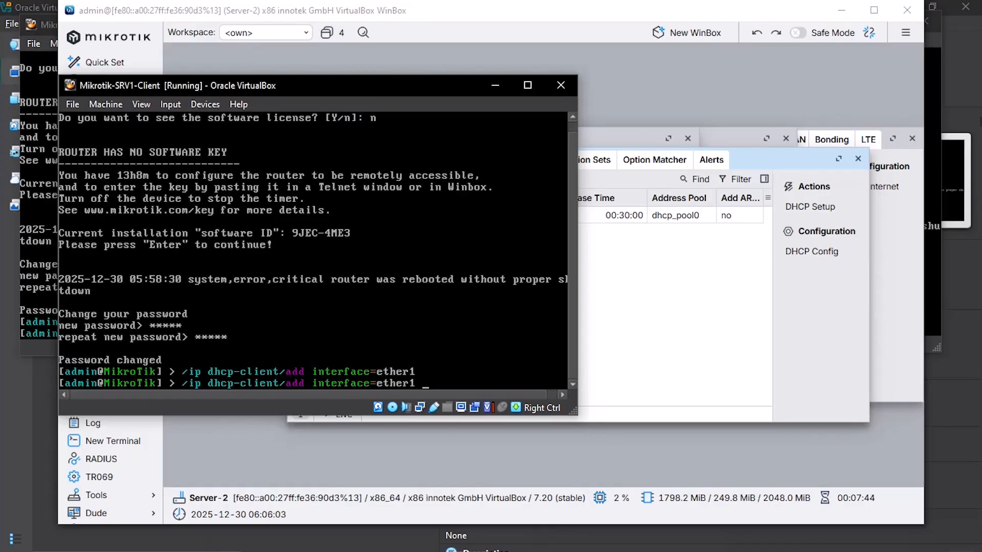
{"action": "key", "text": "Return"}
{"action": "type", "text": "/ip dhcp-client/"}
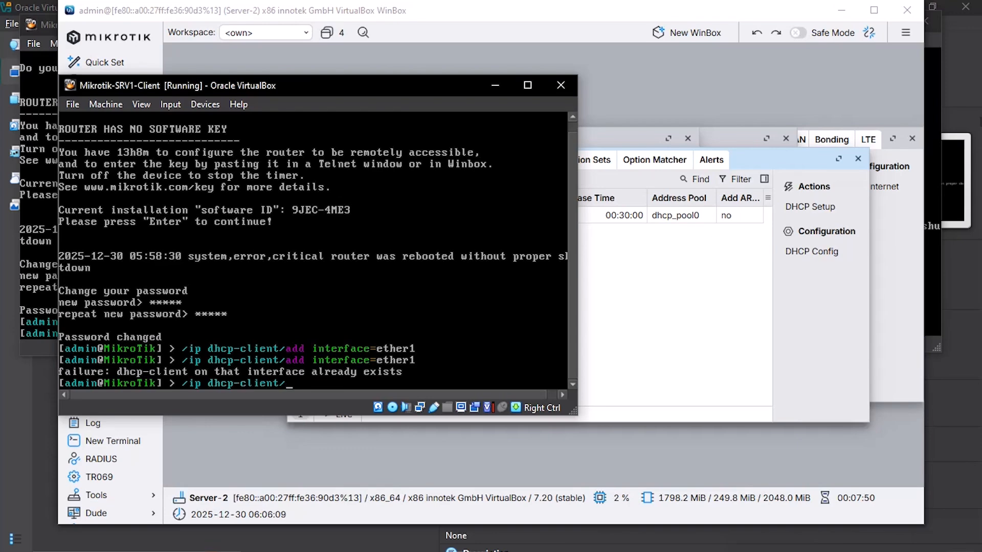
{"action": "type", "text": "print"}
{"action": "key", "text": "Return"}
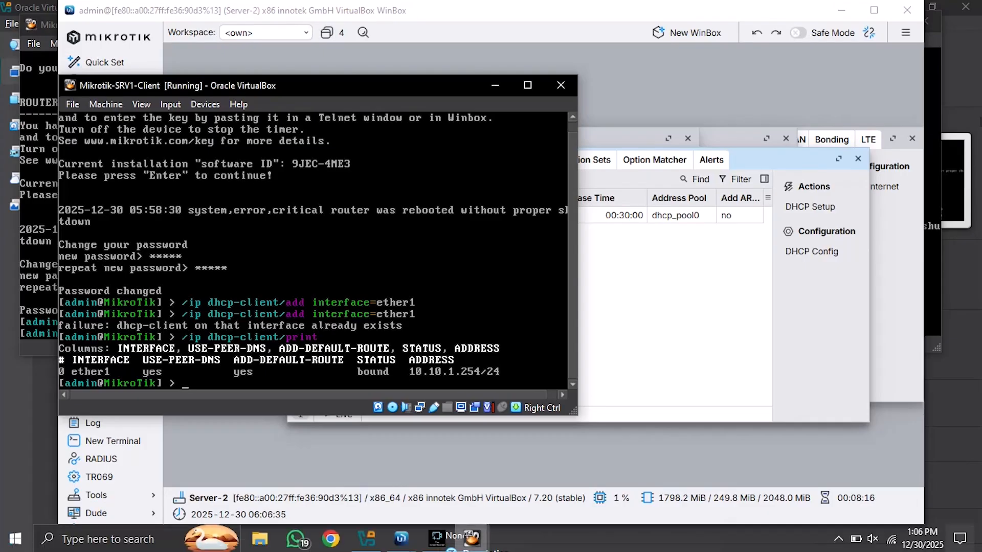
{"action": "left_click", "coordinate": [472, 538]}
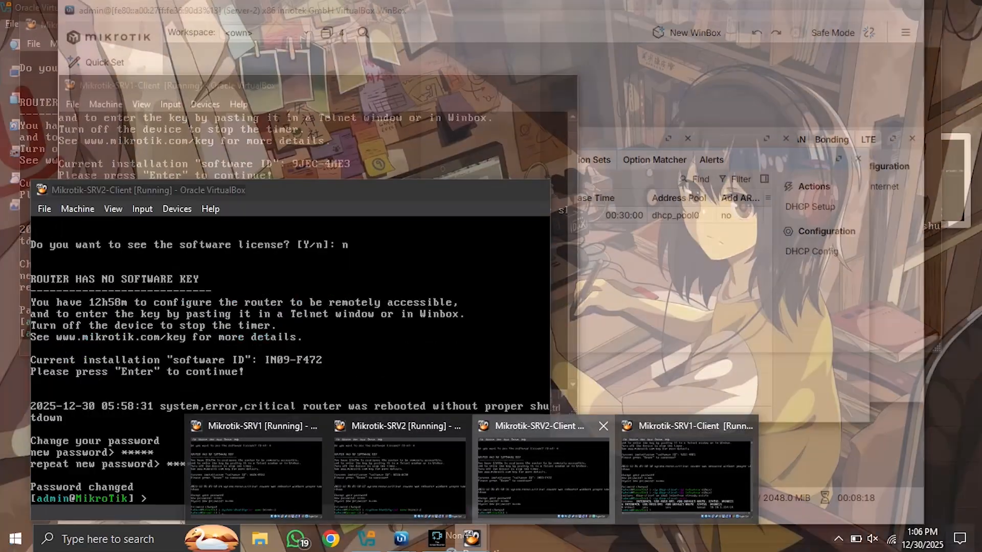
Step: In the SRV2-Client console, add a DHCP client on ether1, print it, then return to Server-1's WinBox
{"action": "left_click", "coordinate": [542, 476]}
{"action": "left_click_drag", "start_coordinate": [389, 188], "coordinate": [685, 82]}
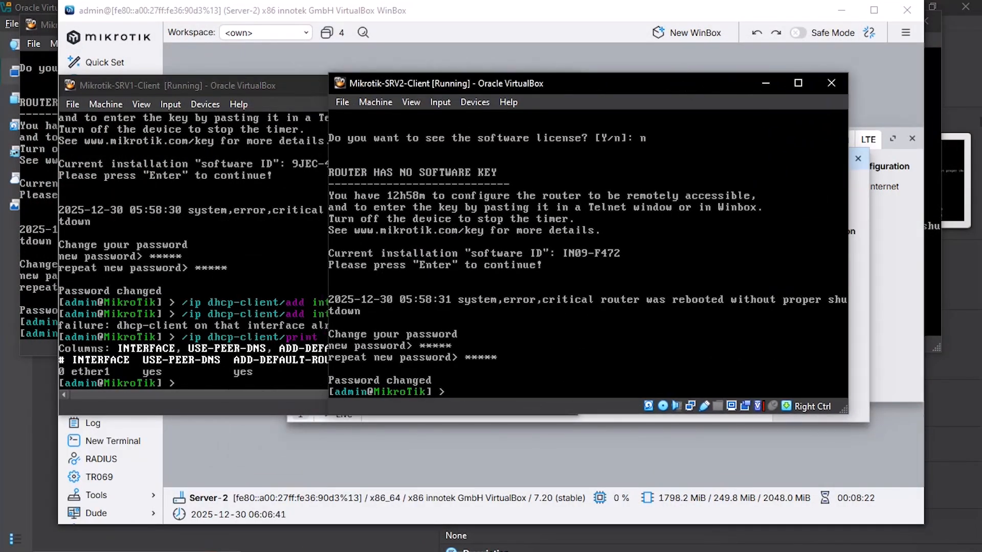
{"action": "type", "text": "/ip"}
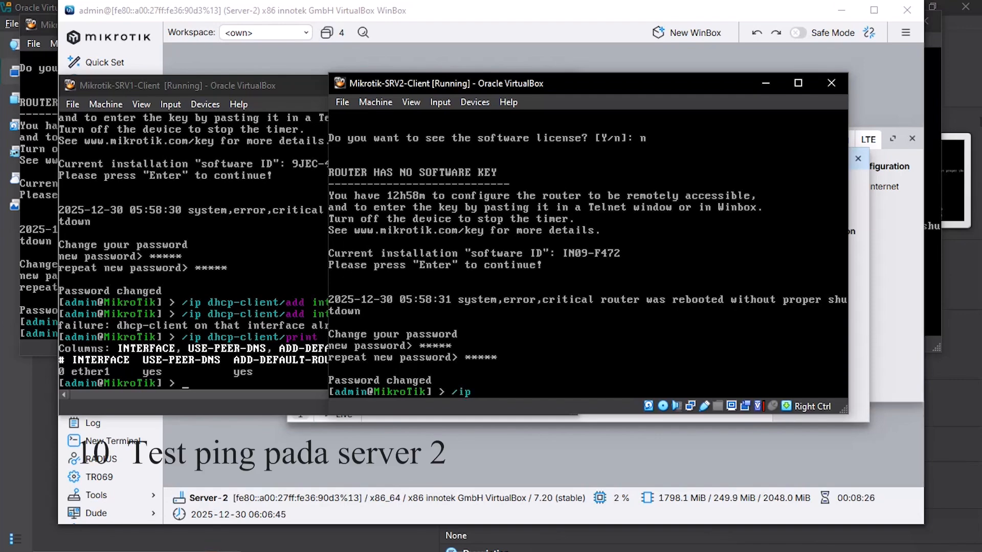
{"action": "type", "text": " dh"}
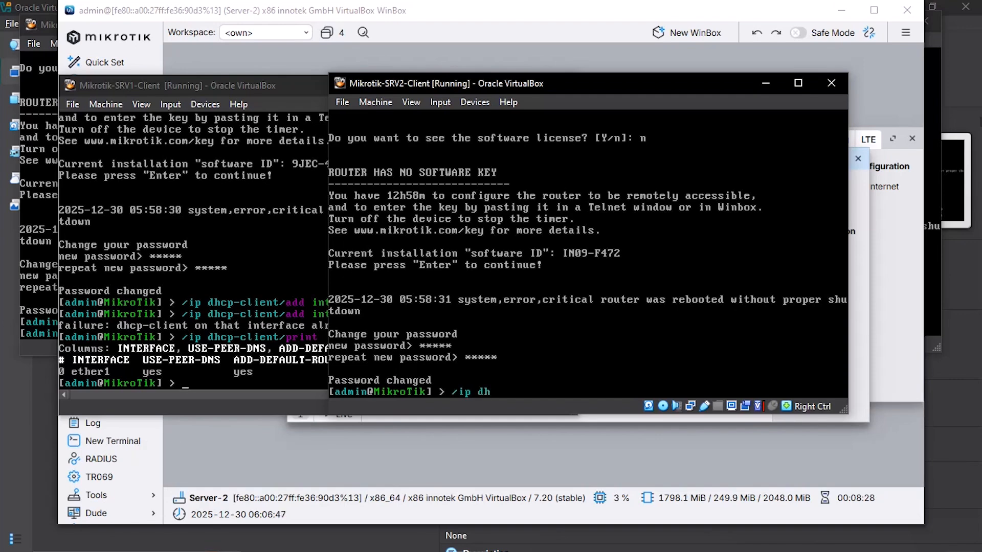
{"action": "type", "text": "cp-client/add interface="}
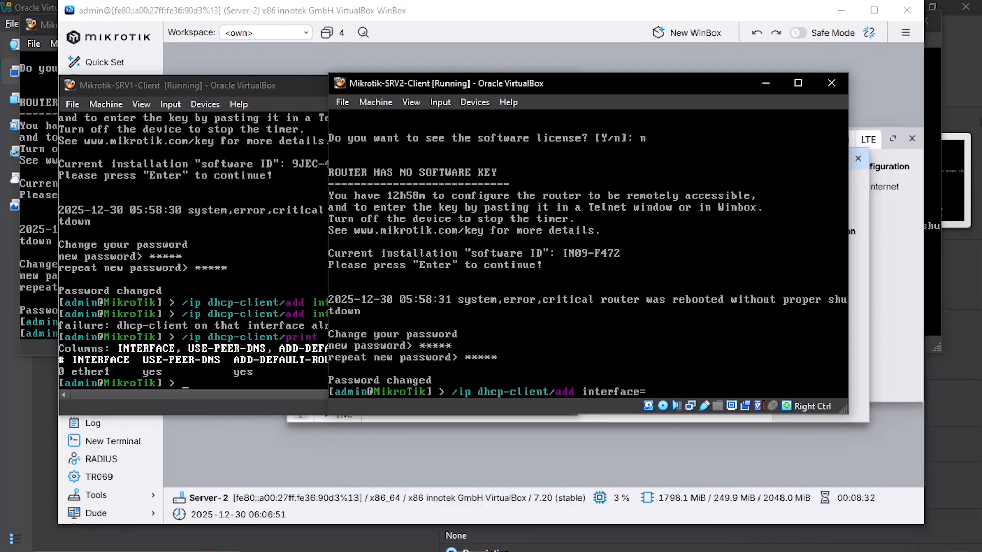
{"action": "type", "text": "ether1"}
{"action": "key", "text": "Return"}
{"action": "type", "text": "/ip d"}
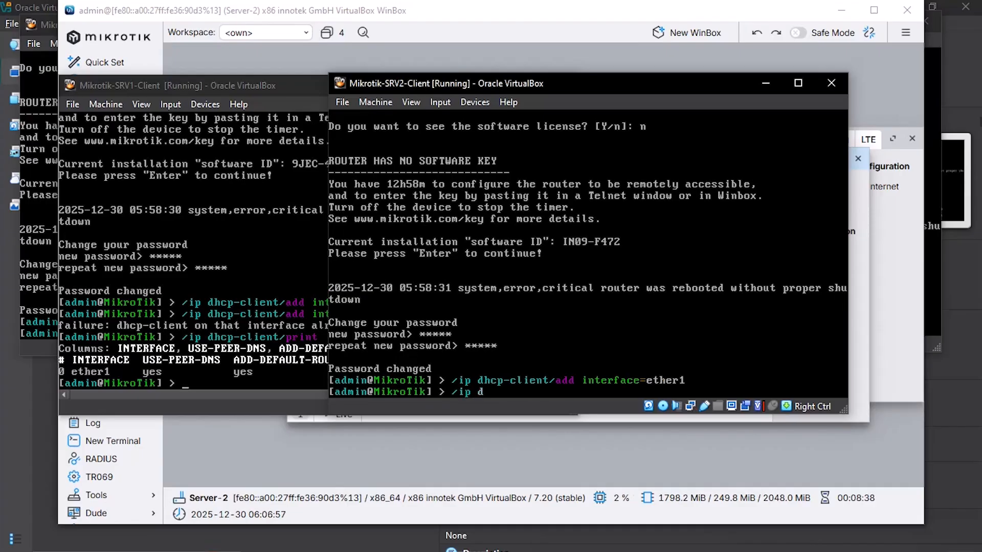
{"action": "type", "text": "hcp-client/add"}
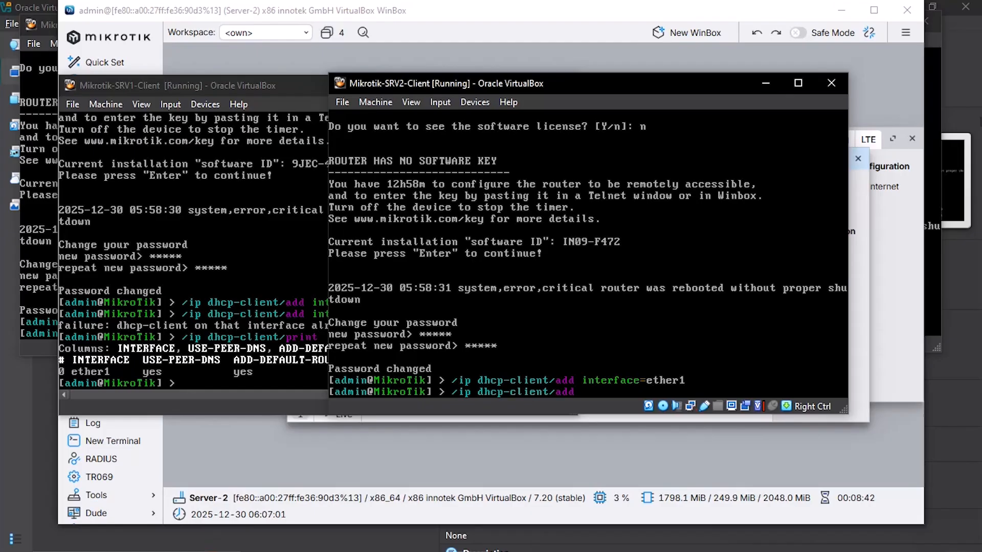
{"action": "type", "text": " interface=ether1"}
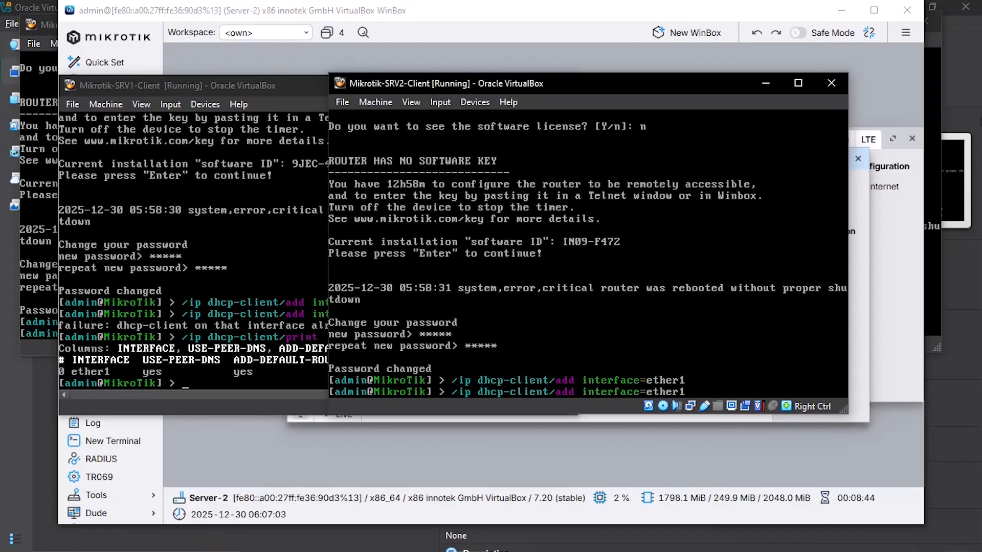
{"action": "key", "text": "Return"}
{"action": "type", "text": "/ip"}
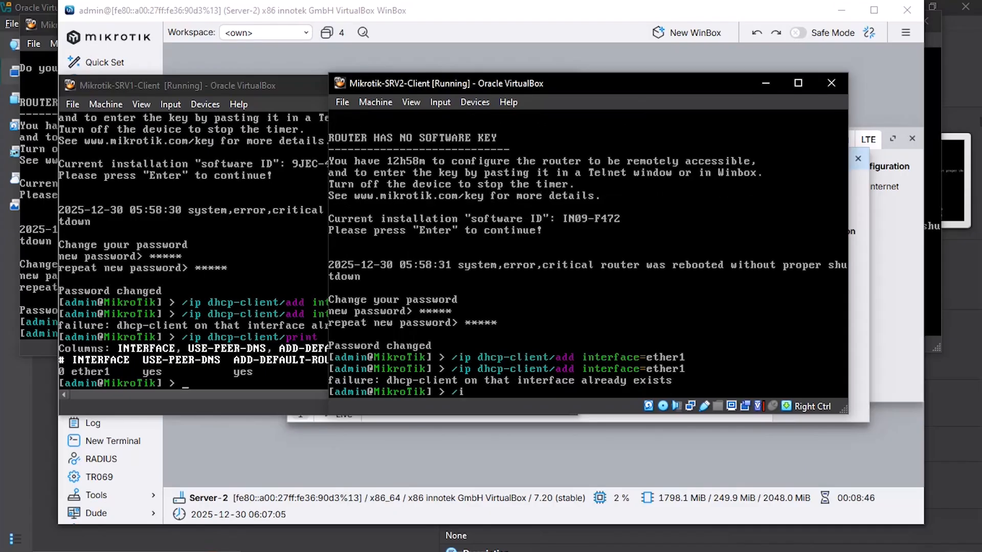
{"action": "type", "text": " dhcp-client/print"}
{"action": "key", "text": "Return"}
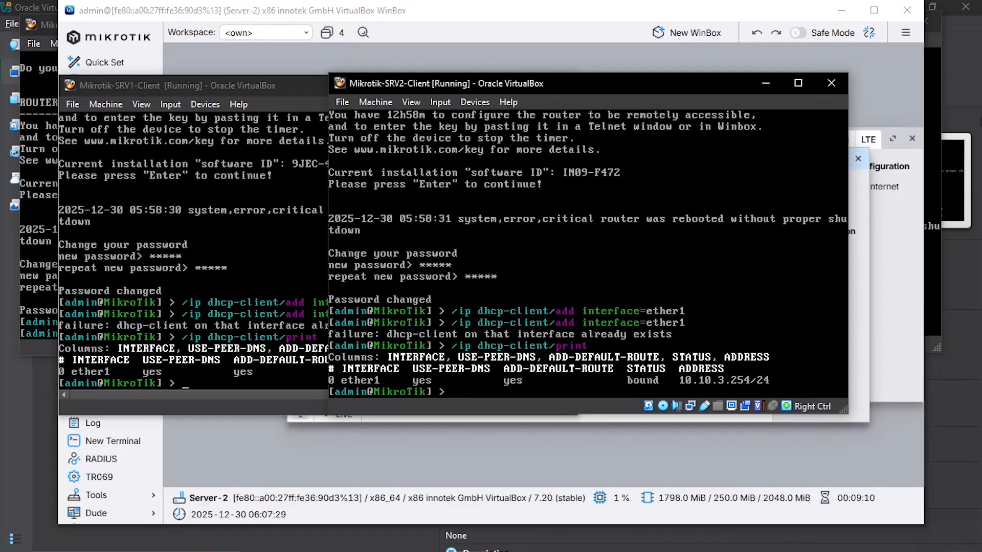
{"action": "mouse_move", "coordinate": [400, 543]}
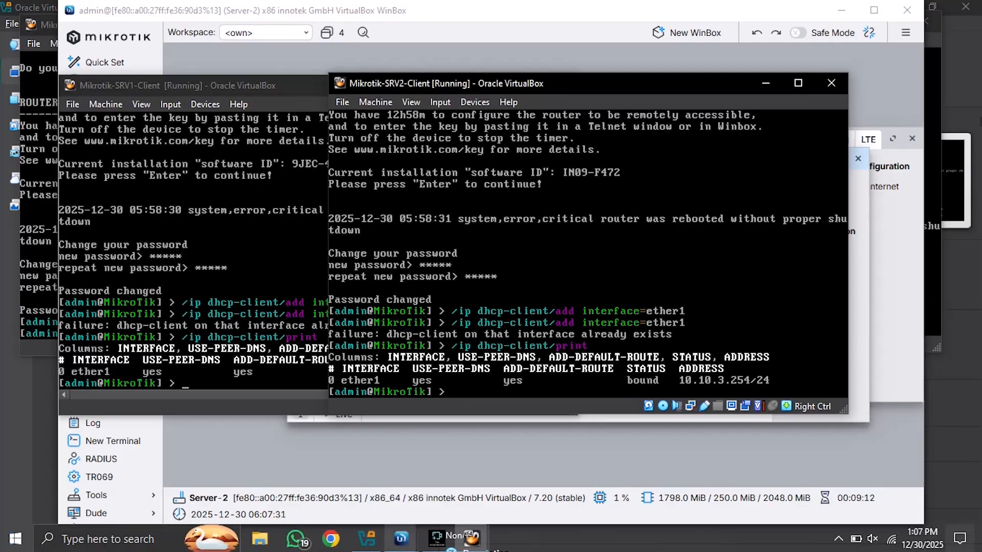
{"action": "left_click", "coordinate": [401, 539]}
Step: In a Server-1 terminal, add a static route to 10.10.3.0/24 via gateway 10.10.93.2
{"action": "left_click", "coordinate": [325, 473]}
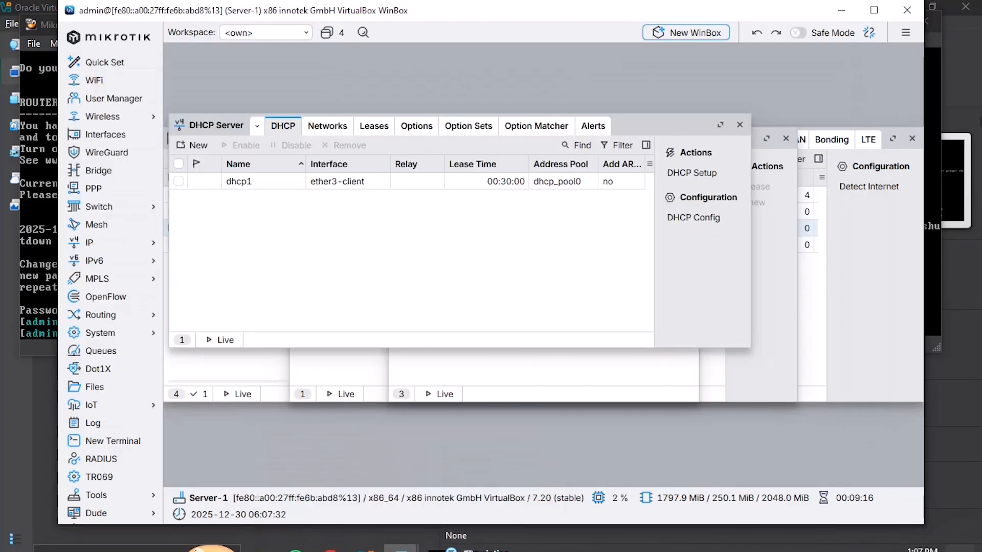
{"action": "left_click", "coordinate": [112, 441]}
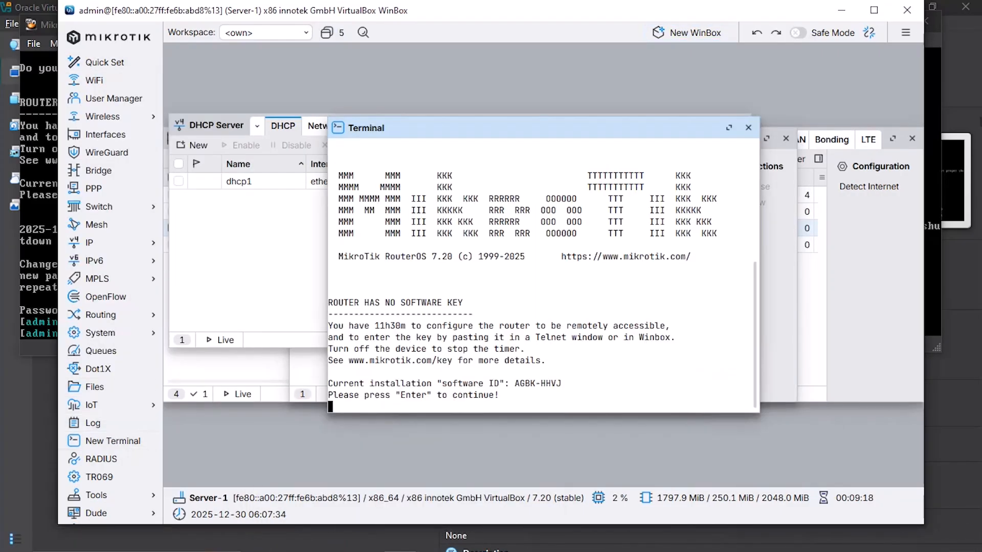
{"action": "key", "text": "Return"}
{"action": "type", "text": "/"}
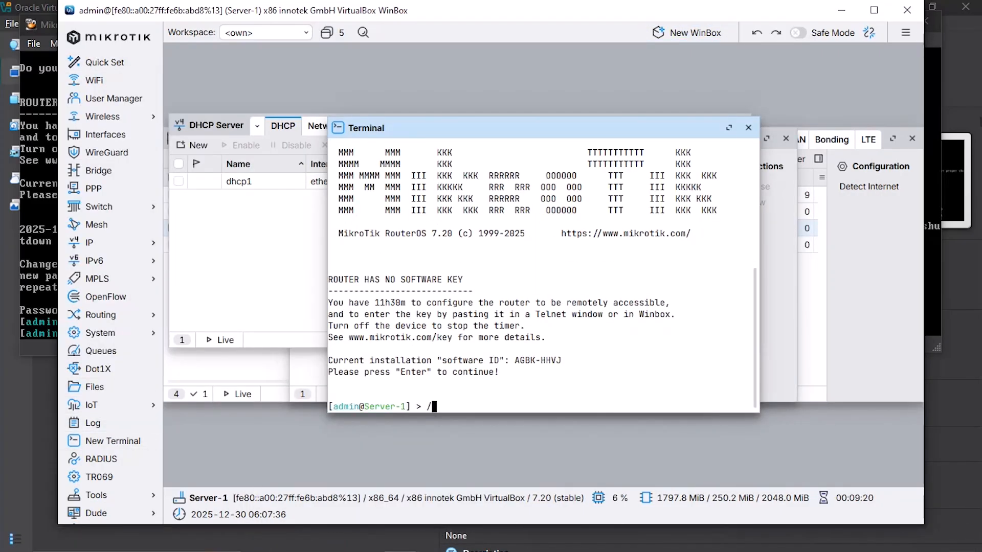
{"action": "type", "text": "ip "}
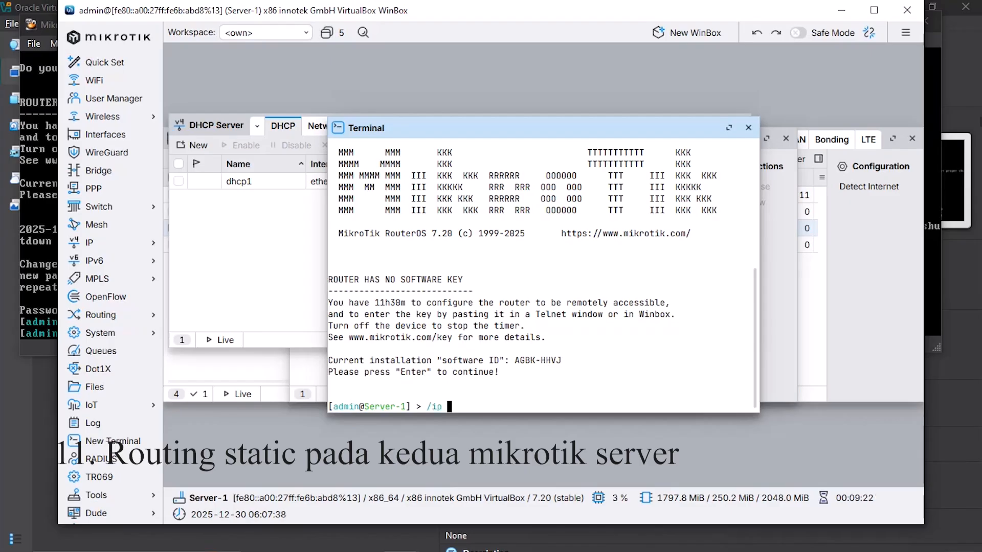
{"action": "type", "text": "route"}
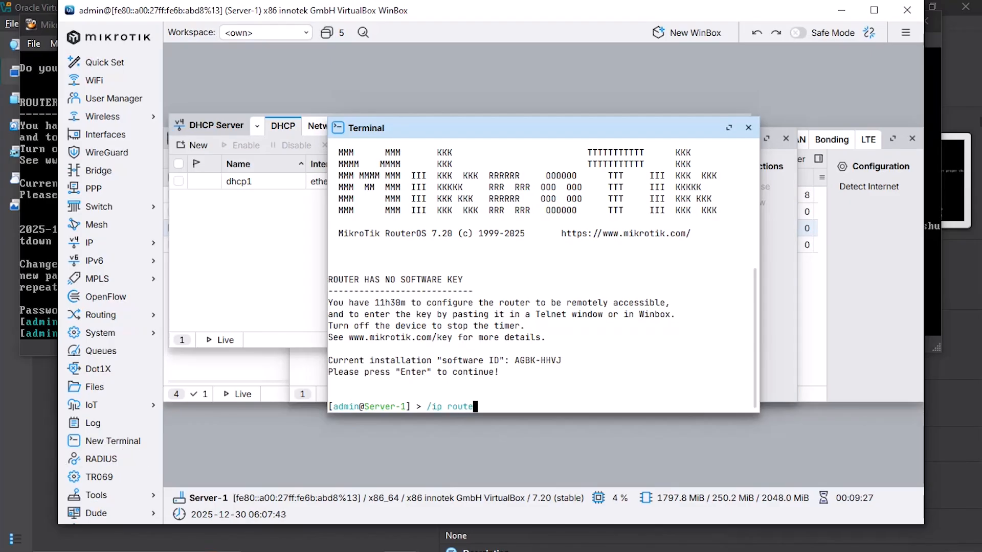
{"action": "type", "text": "/"}
{"action": "key", "text": "Tab"}
{"action": "key", "text": "Tab"}
{"action": "type", "text": "add d"}
{"action": "key", "text": "Tab"}
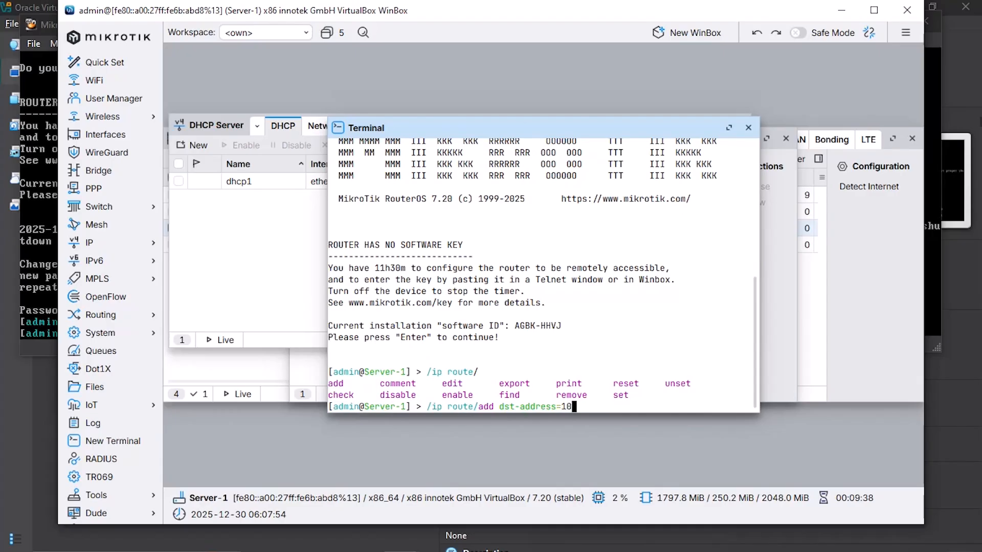
{"action": "type", "text": ".10.3.0/24 gateway="}
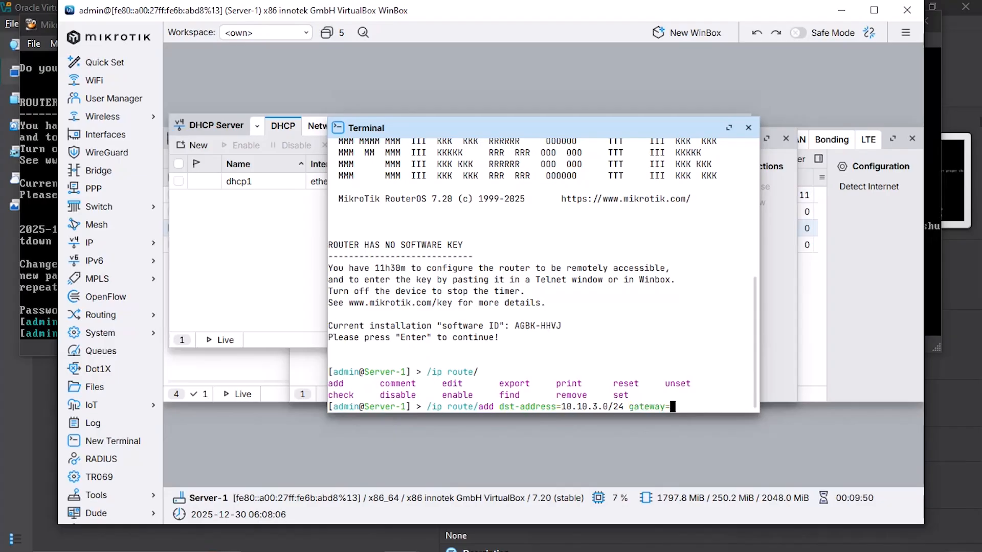
{"action": "type", "text": "10.10.93.2"}
{"action": "key", "text": "Return"}
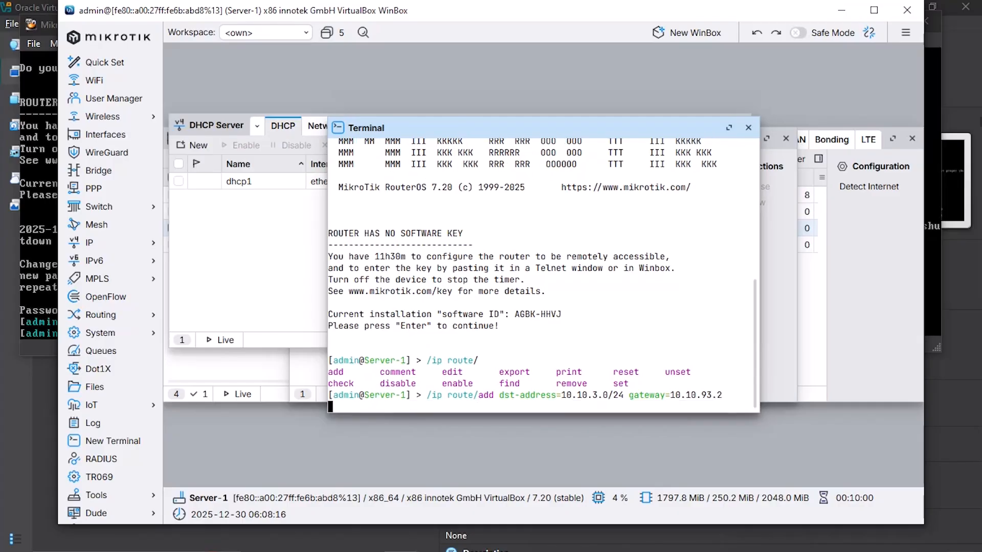
Step: Ping 10.10.93.2 and 10.10.3.1 from Server-1 to confirm the new route works
{"action": "type", "text": "ping"}
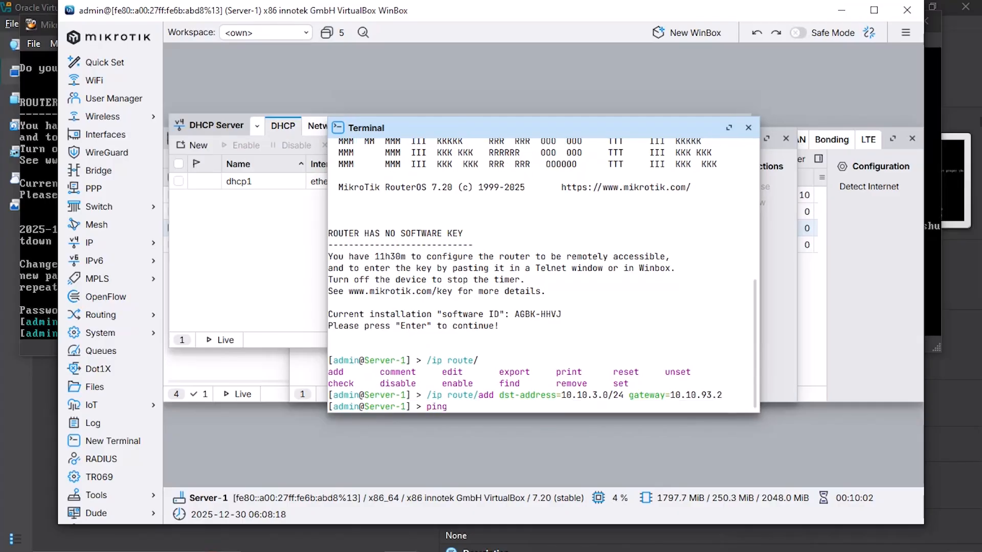
{"action": "type", "text": " 10.10.93.2"}
{"action": "key", "text": "Return"}
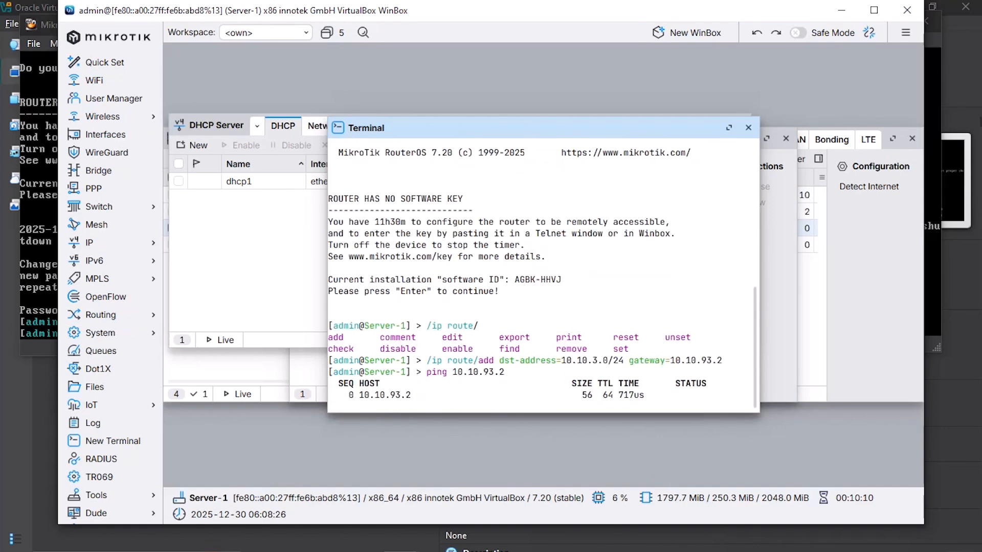
{"action": "key", "text": "ctrl+c"}
{"action": "type", "text": "ping 10"}
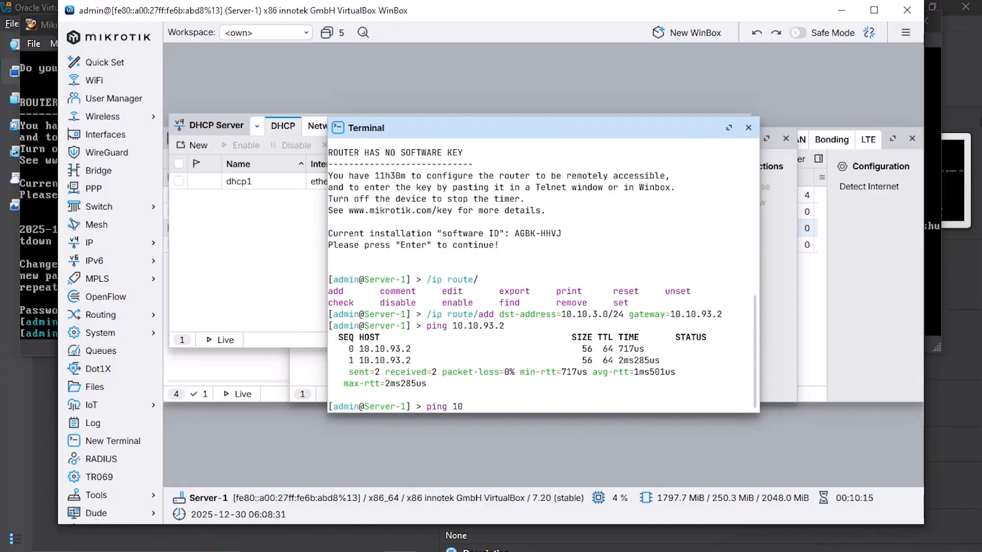
{"action": "type", "text": ".10."}
{"action": "key", "text": "BackSpace"}
{"action": "type", "text": ".3.1"}
{"action": "key", "text": "Return"}
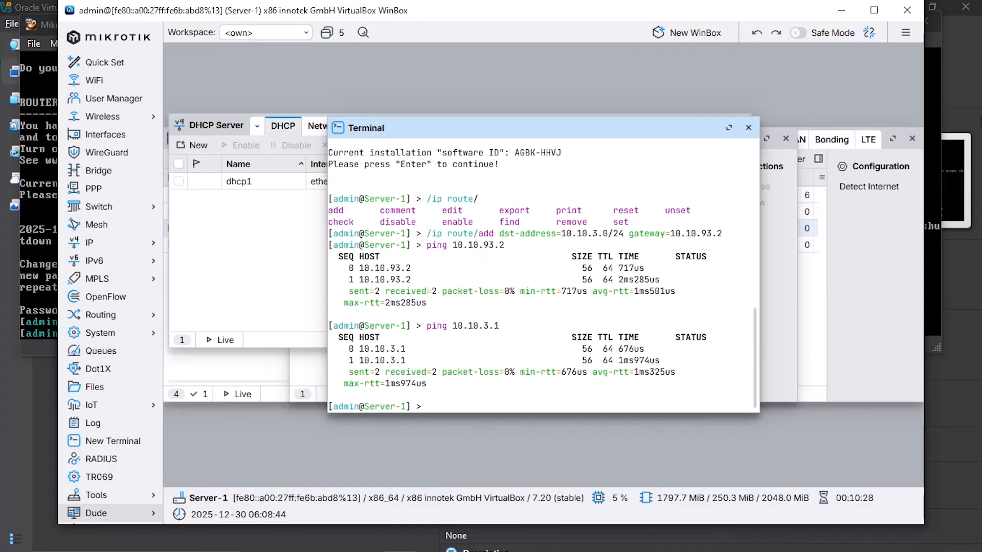
{"action": "mouse_move", "coordinate": [402, 538]}
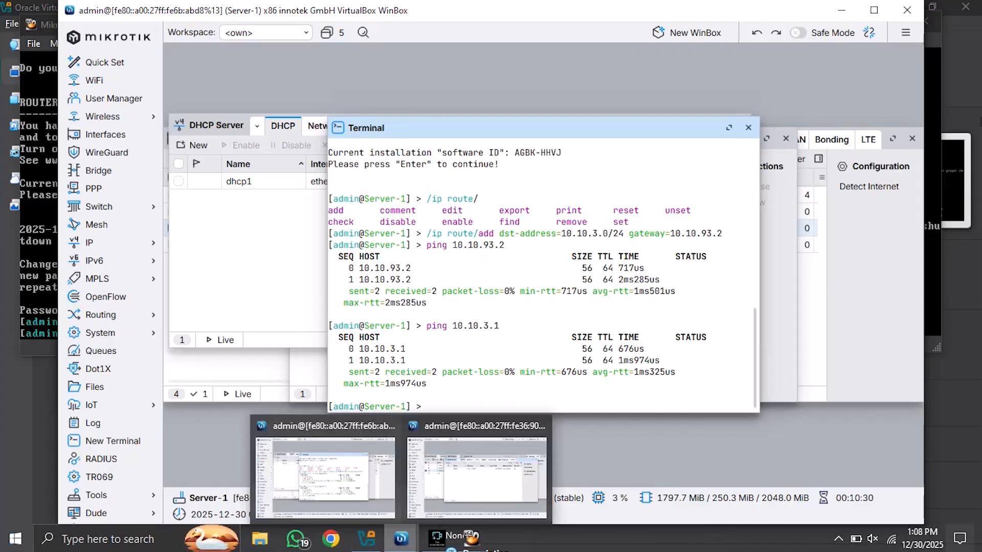
{"action": "left_click", "coordinate": [477, 478]}
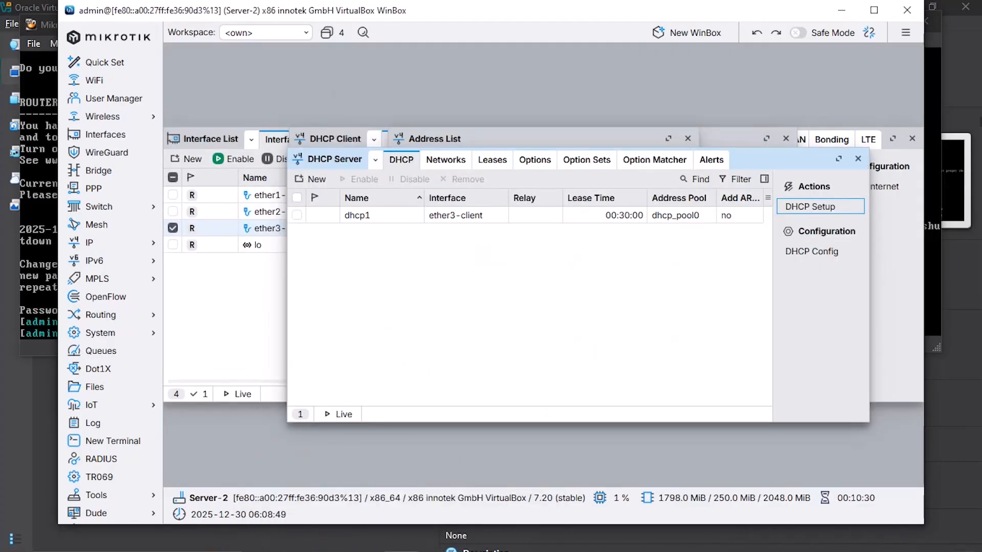
Step: In a Server-2 terminal, add a static route to 10.10.1.0/24 via gateway 10.10.93.1
{"action": "left_click", "coordinate": [112, 441]}
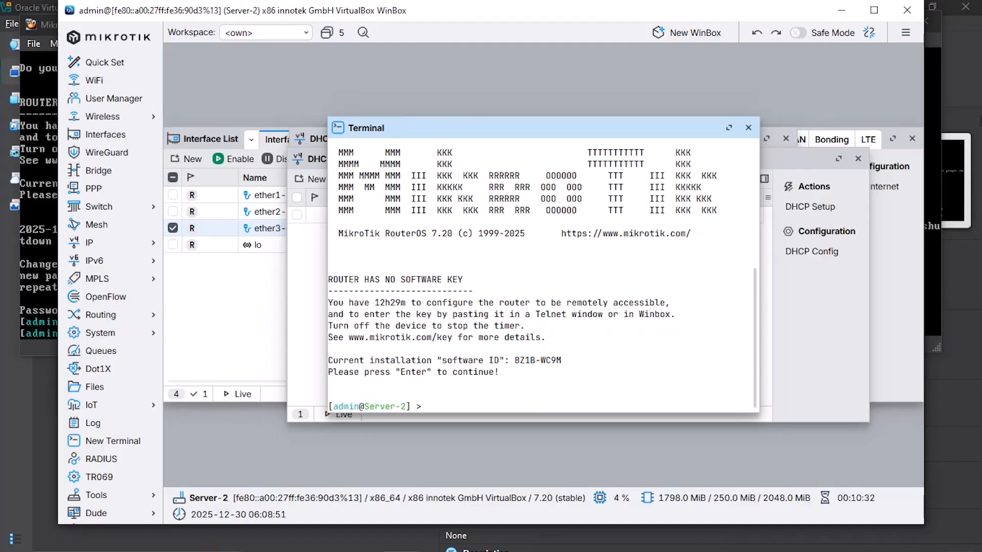
{"action": "type", "text": "/ip"}
{"action": "key", "text": "Tab"}
{"action": "type", "text": "route/add"}
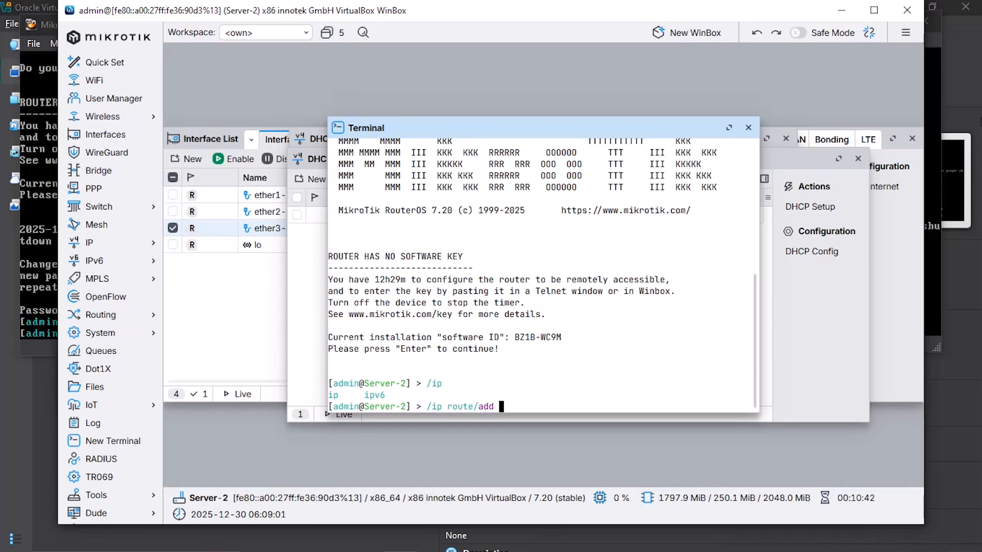
{"action": "type", "text": "dst-address=10.10.1.0"}
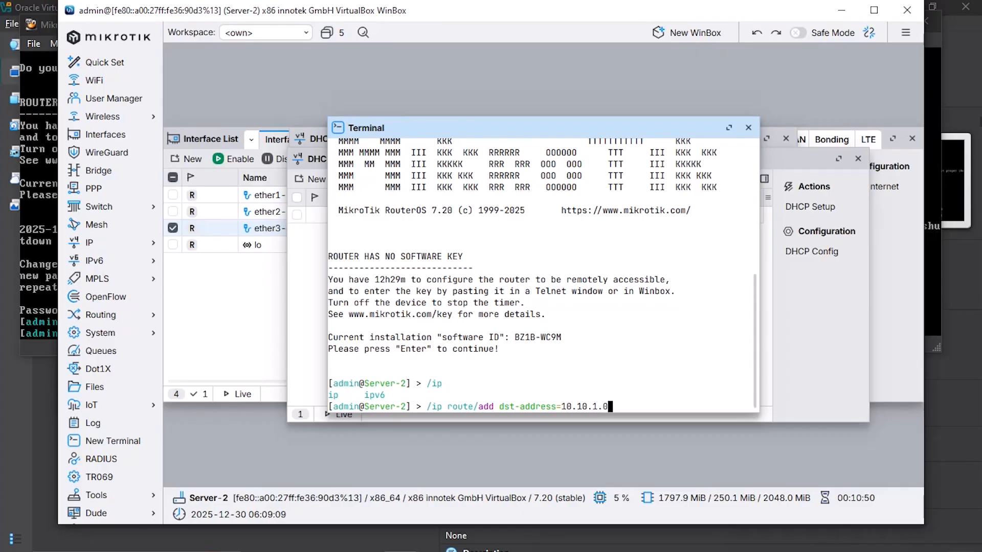
{"action": "type", "text": "/24 gateway=10"}
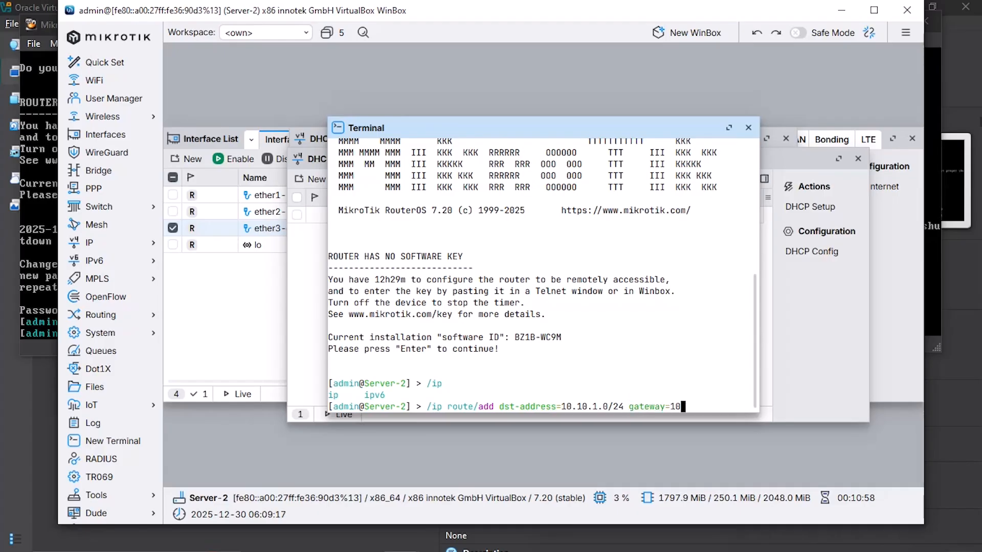
{"action": "type", "text": ".10.93.1"}
{"action": "key", "text": "Return"}
Step: Ping 10.10.93.1 and 10.10.1.1 from Server-2 to confirm the new route works
{"action": "type", "text": "ping "}
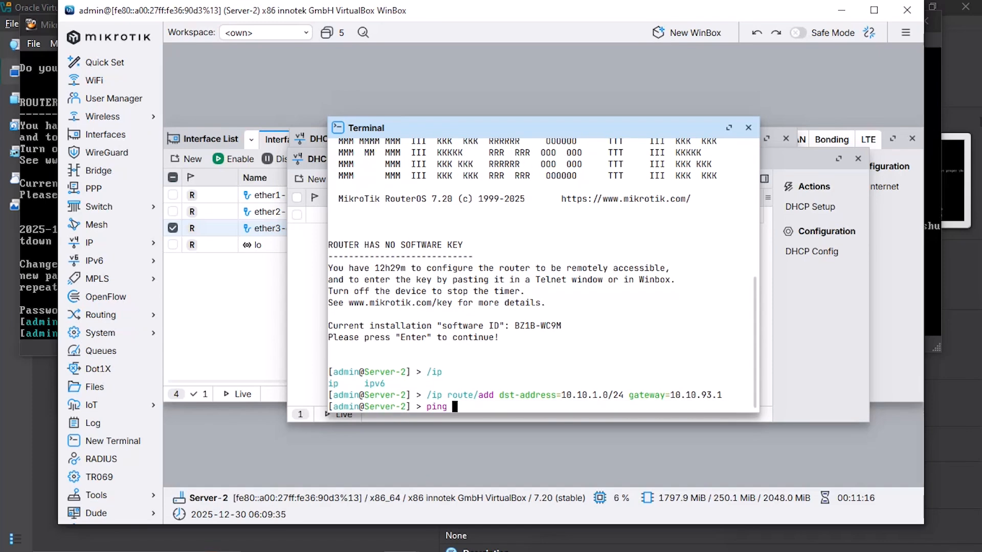
{"action": "type", "text": "10.10.9.1"}
{"action": "key", "text": "Left"}
{"action": "key", "text": "Left"}
{"action": "type", "text": "3"}
{"action": "key", "text": "Return"}
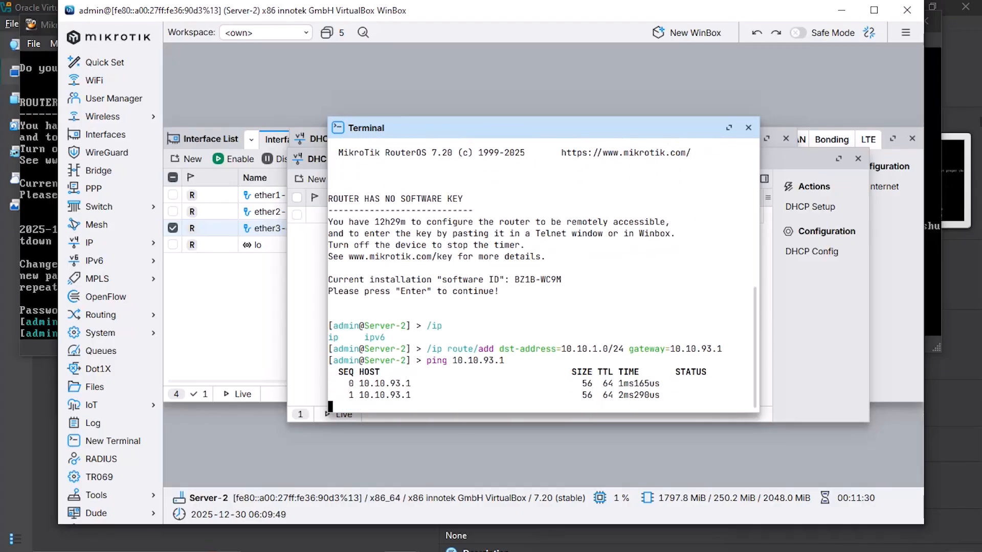
{"action": "key", "text": "ctrl+c"}
{"action": "type", "text": "pin"}
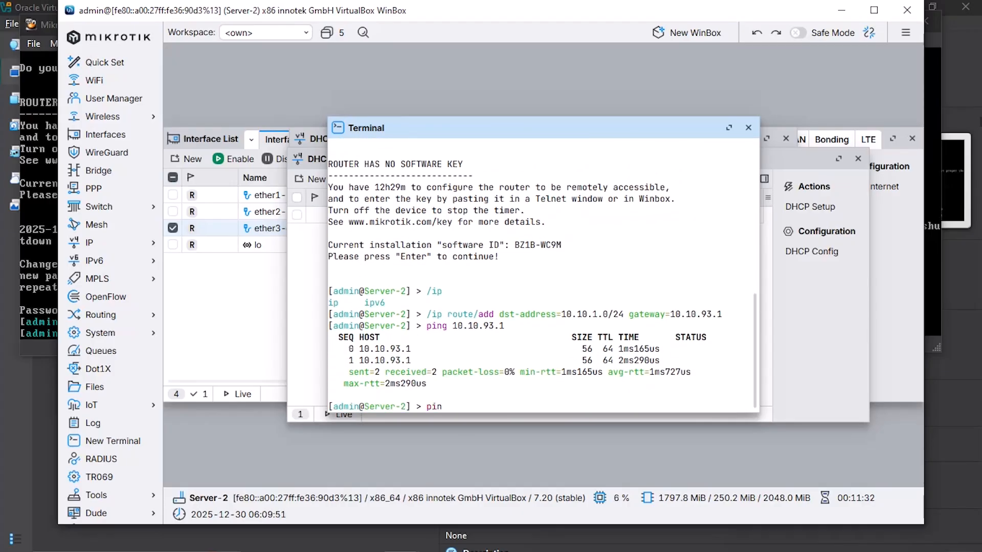
{"action": "type", "text": "g 10.10.1"}
{"action": "key", "text": "Return"}
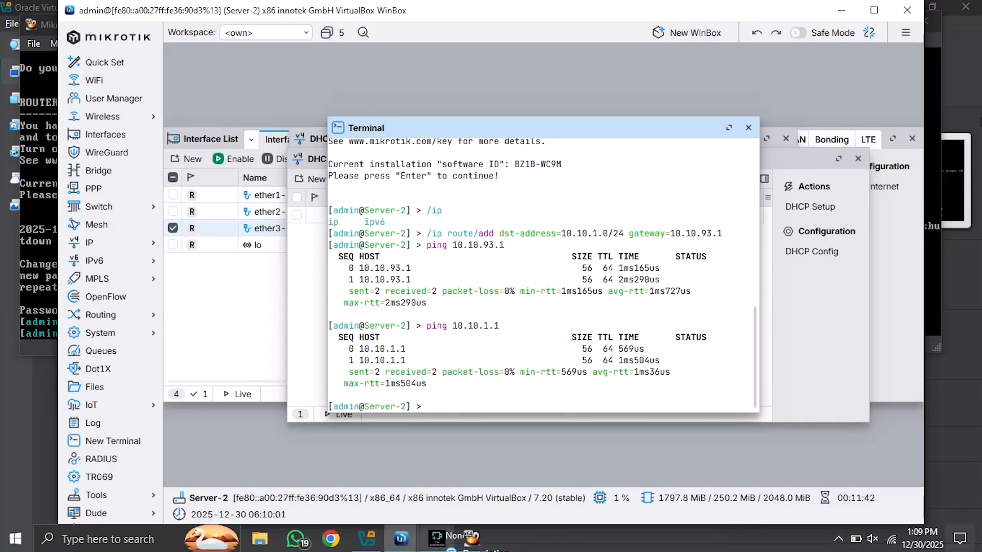
{"action": "left_click", "coordinate": [471, 538]}
Step: From the Mikrotik-SRV1 VM console, ping Server-2 at 10.10.93.2 and check the replies
{"action": "left_click", "coordinate": [246, 438]}
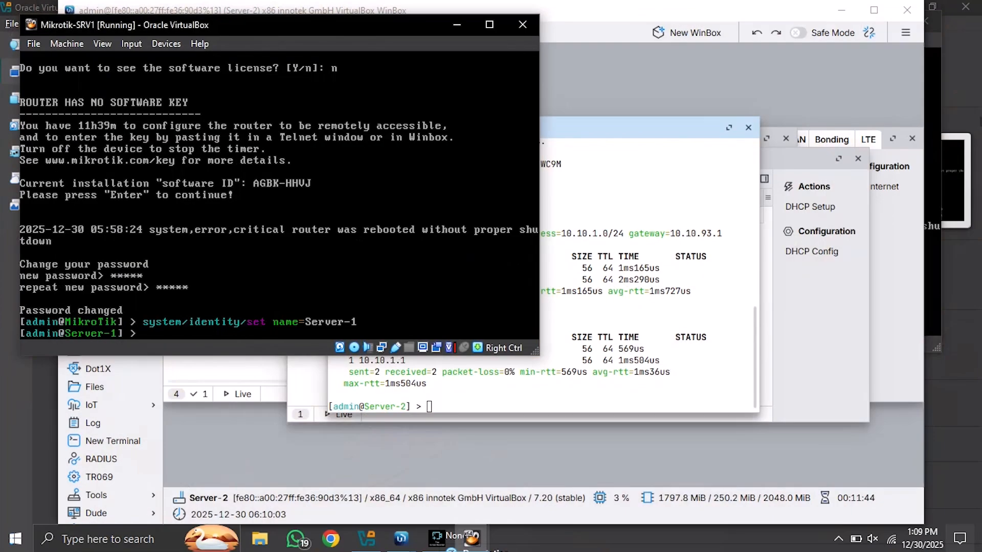
{"action": "left_click_drag", "start_coordinate": [241, 26], "coordinate": [229, 17]}
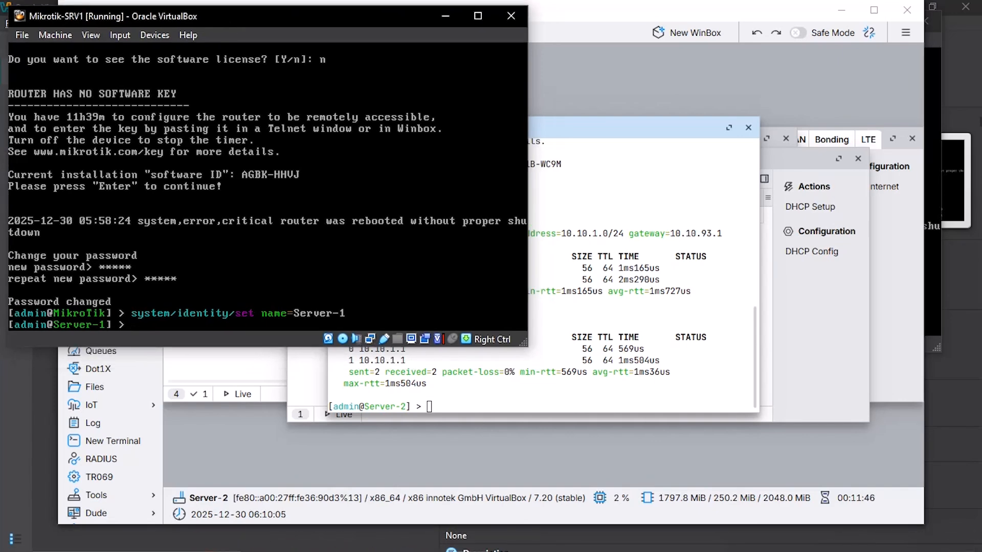
{"action": "type", "text": "ping"}
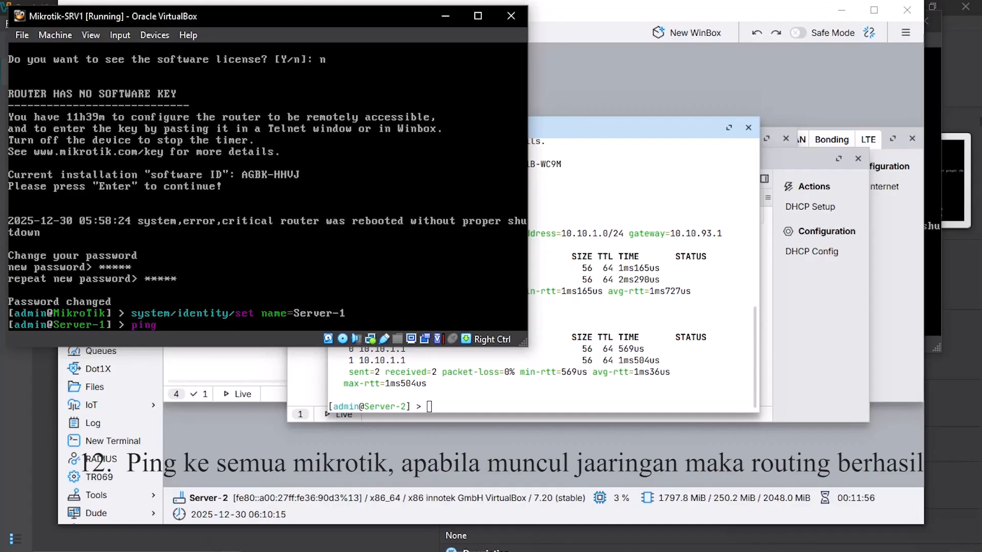
{"action": "type", "text": "10"}
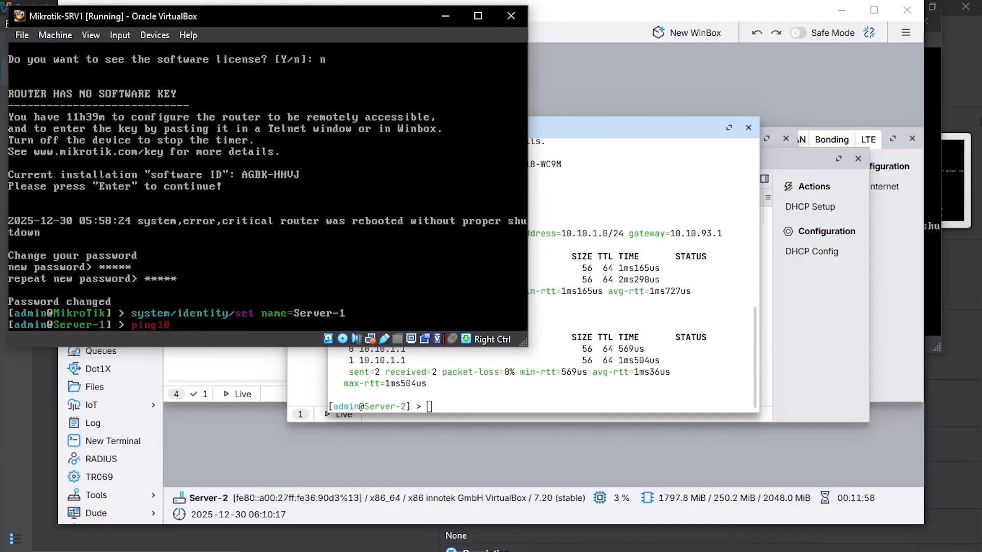
{"action": "key", "text": "BackSpace"}
{"action": "key", "text": "BackSpace"}
{"action": "type", "text": "10.10.93.2"}
{"action": "key", "text": "Return"}
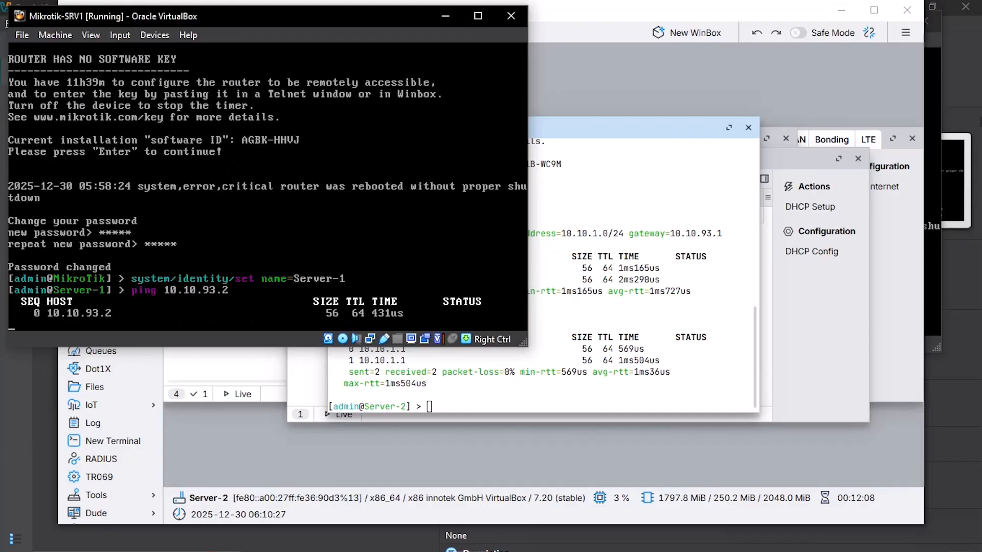
{"action": "key", "text": "ctrl+c"}
Step: Ping 10.10.3.1 and the SRV2 client at 10.10.3.254, both with 0% packet loss
{"action": "type", "text": "ping"}
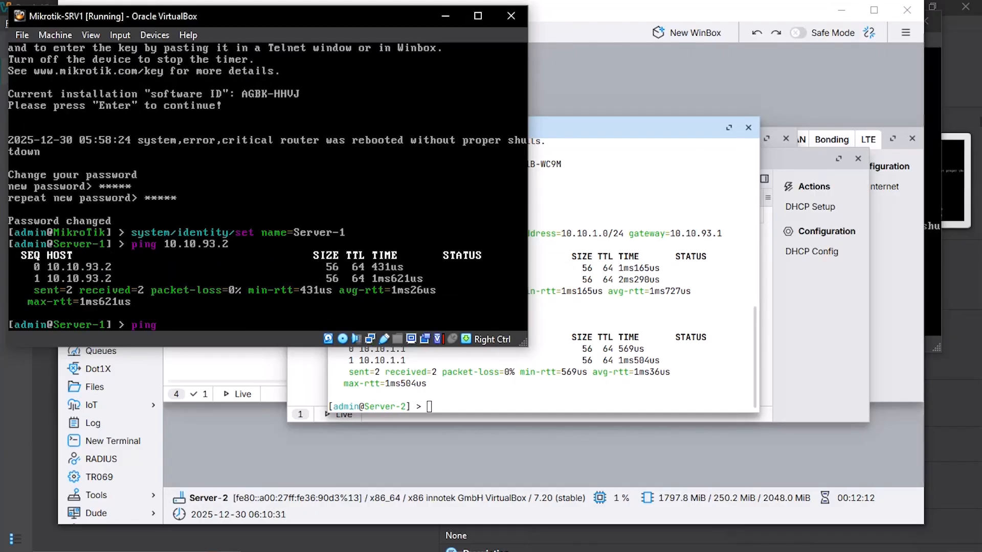
{"action": "type", "text": " 10.10.3.1"}
{"action": "key", "text": "Return"}
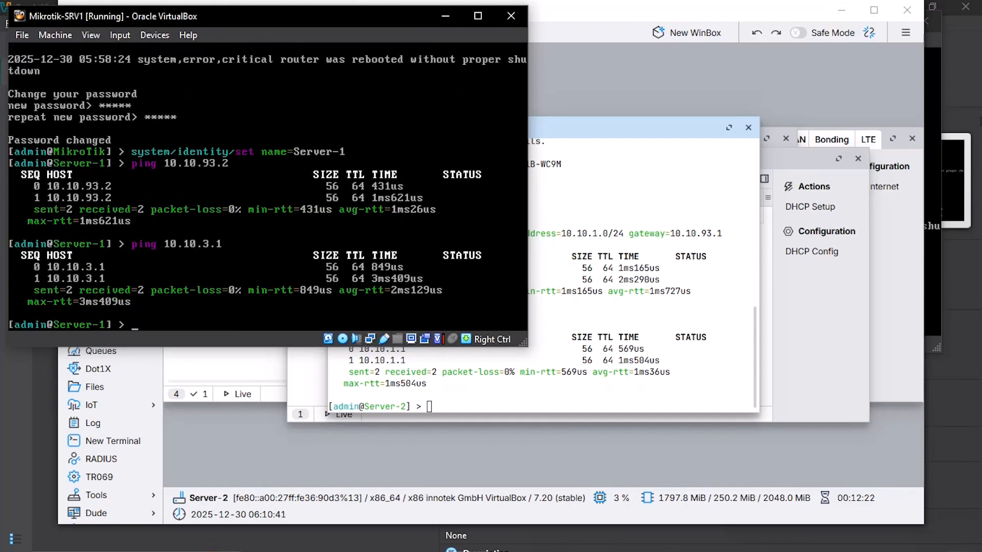
{"action": "type", "text": "ping"}
{"action": "type", "text": "10.10."}
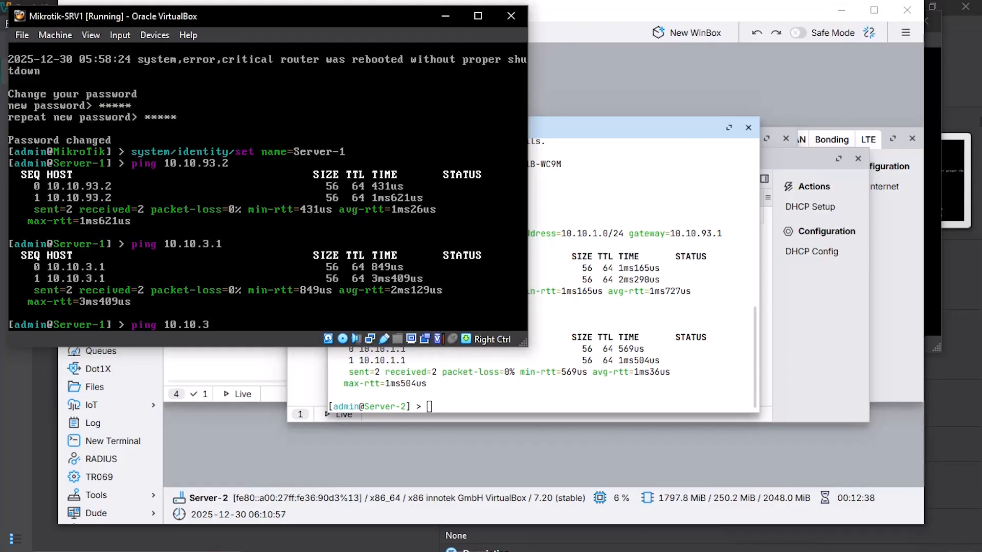
{"action": "type", "text": "3.254"}
{"action": "key", "text": "Return"}
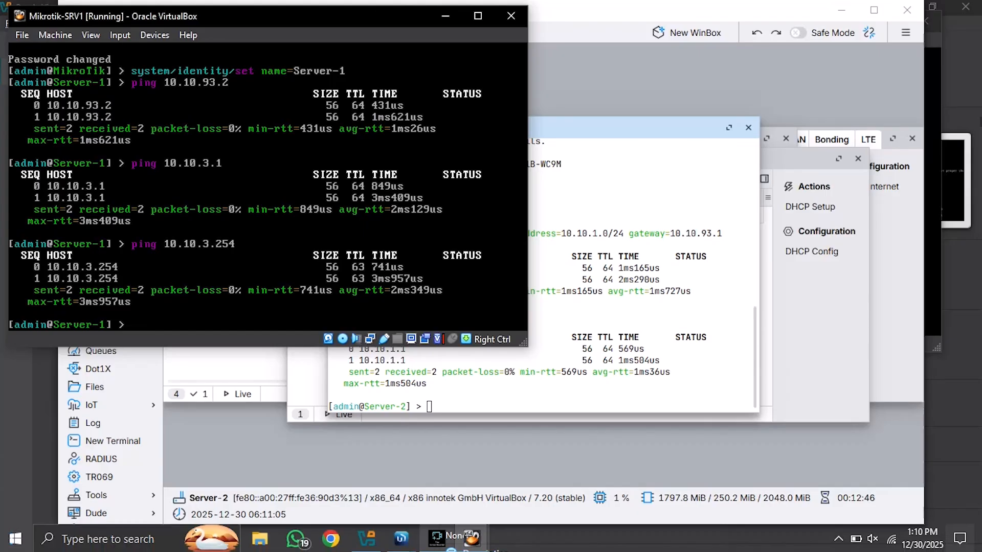
{"action": "left_click", "coordinate": [471, 539]}
Step: From the Mikrotik-SRV2 console, ping 10.10.93.1, 10.10.1.1 and 10.10.1.254, all with 0% loss
{"action": "left_click", "coordinate": [368, 460]}
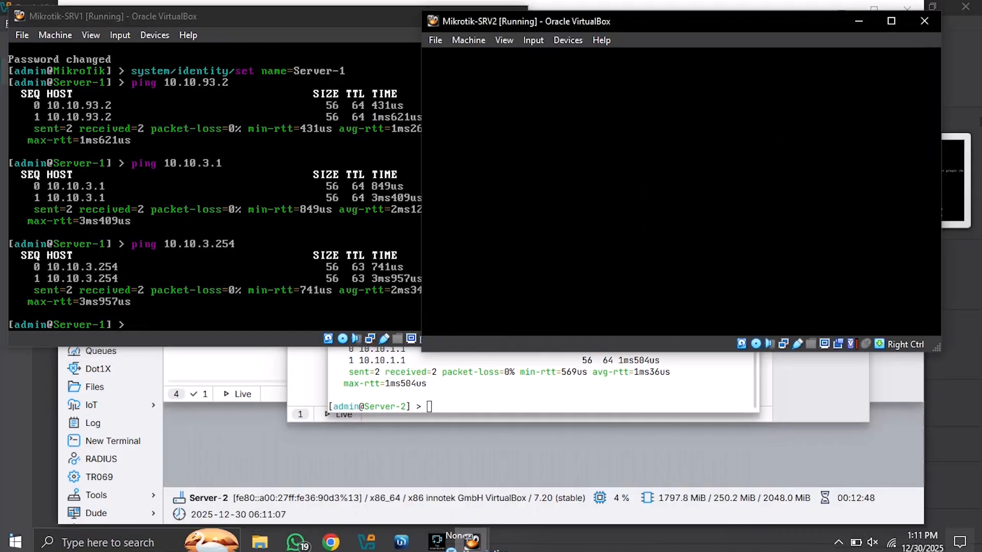
{"action": "key", "text": "Return"}
{"action": "type", "text": "ping"}
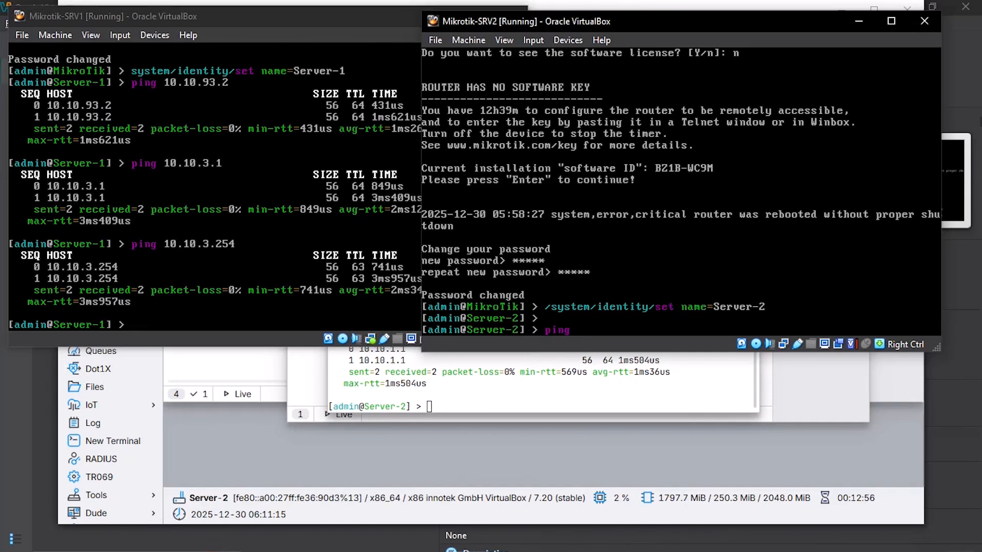
{"action": "type", "text": "0.10.93.1"}
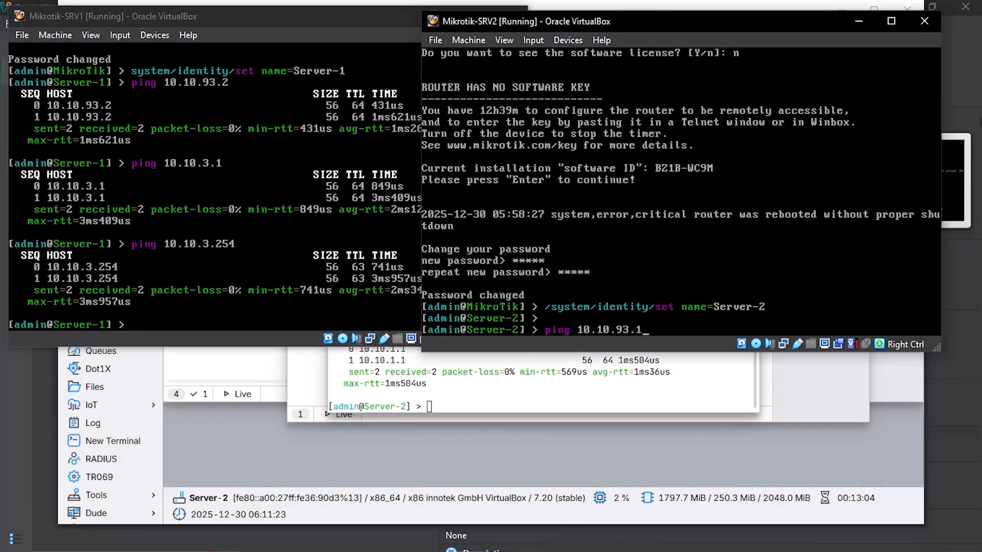
{"action": "key", "text": "Return"}
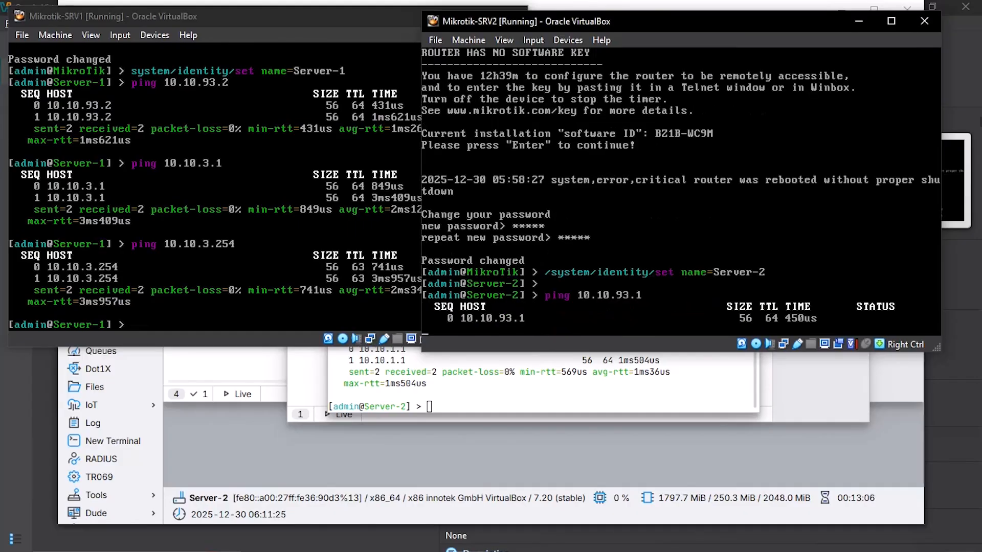
{"action": "type", "text": "ping"}
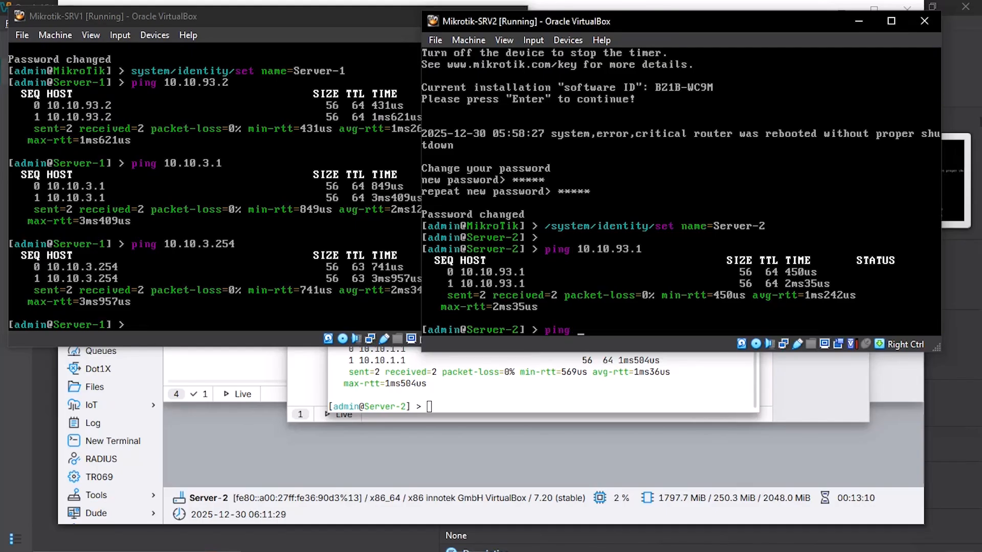
{"action": "type", "text": " 10.10.1.1"}
{"action": "key", "text": "Return"}
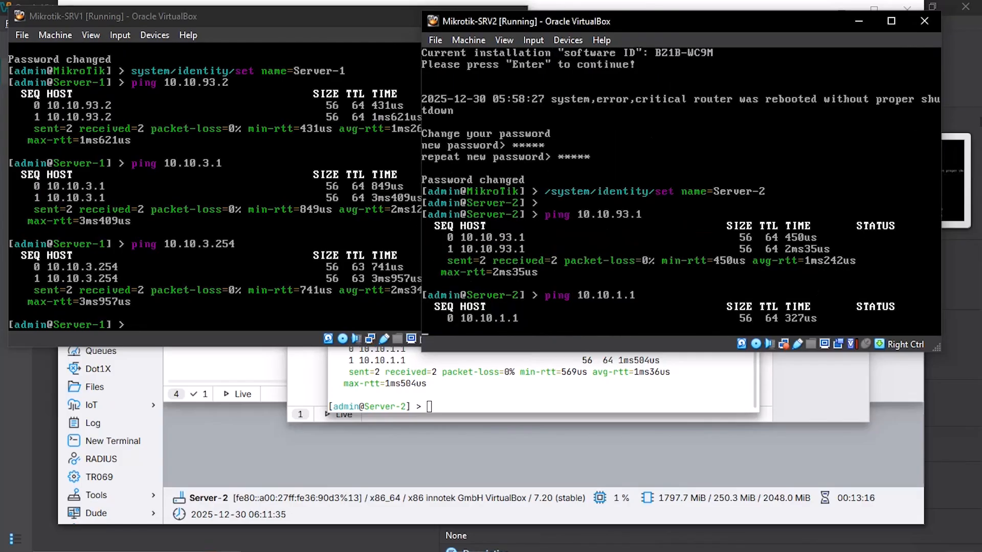
{"action": "type", "text": "ping"}
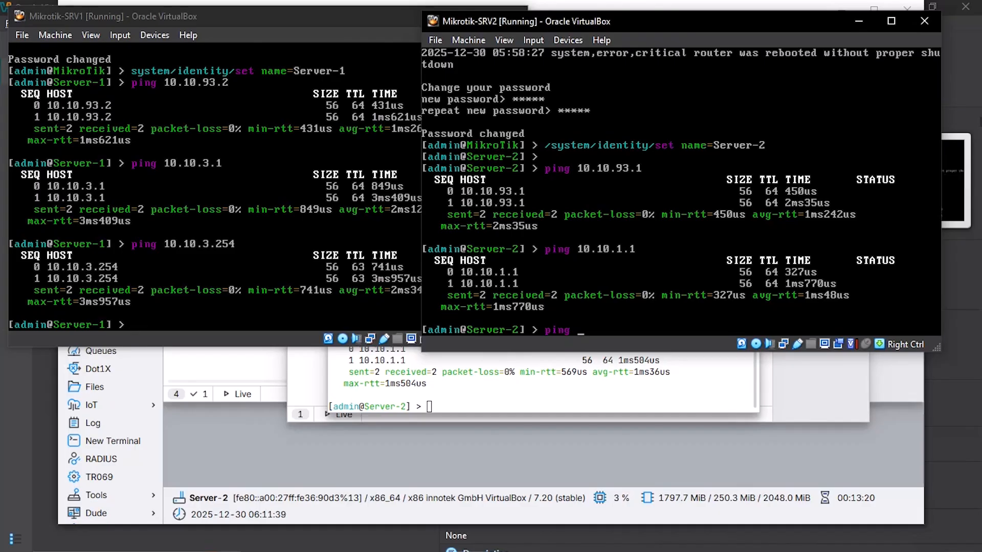
{"action": "type", "text": " 10.10.1.254"}
{"action": "key", "text": "Return"}
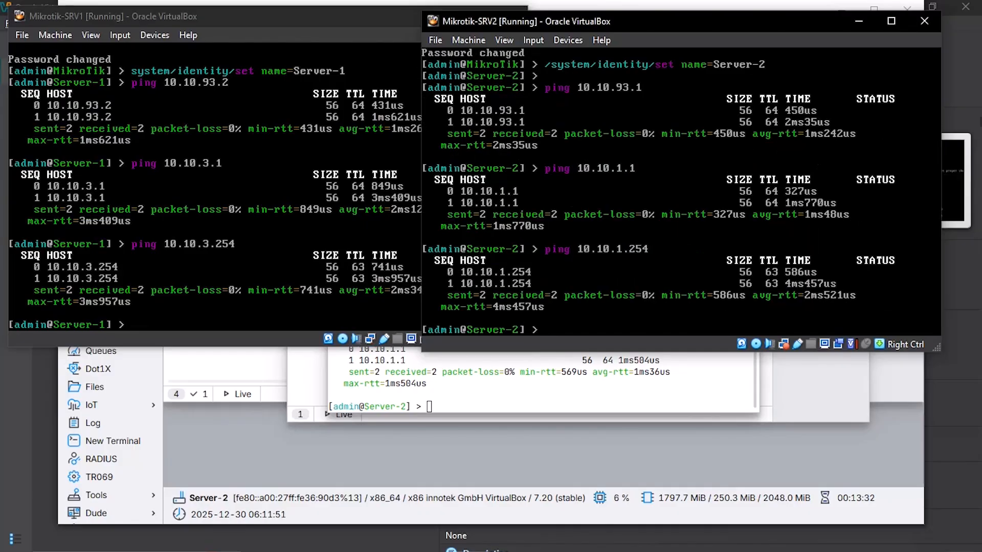
{"action": "left_click_drag", "start_coordinate": [662, 17], "coordinate": [263, 36]}
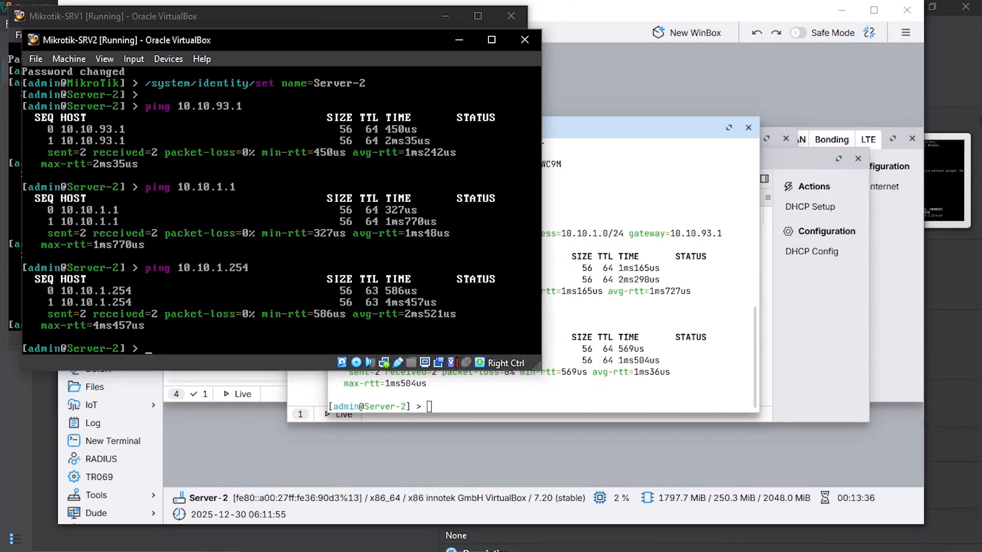
{"action": "mouse_move", "coordinate": [471, 538]}
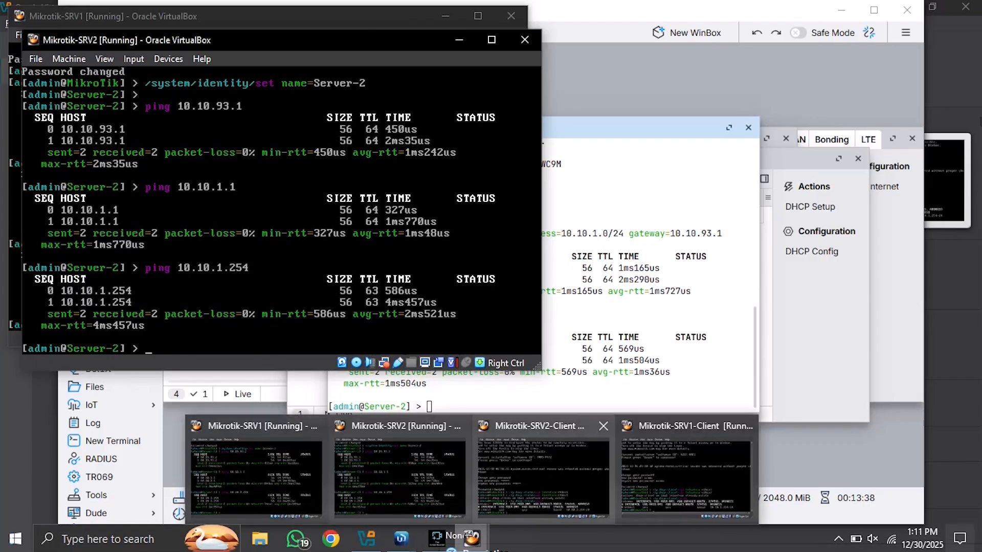
Step: From the Mikrotik-SRV1-Client console, ping 10.10.3.1 and 10.10.3.254, each returning replies with 0% loss
{"action": "left_click", "coordinate": [686, 481]}
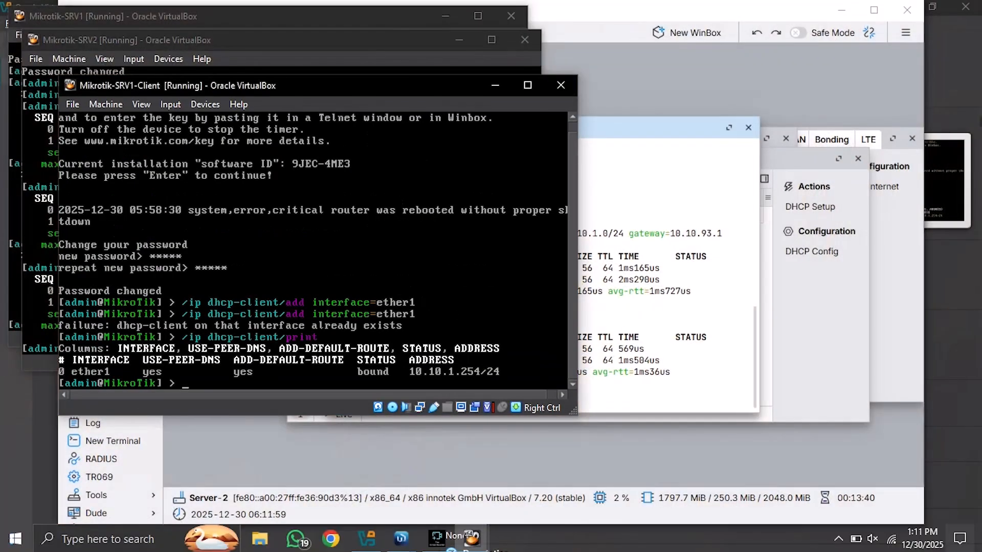
{"action": "left_click_drag", "start_coordinate": [337, 88], "coordinate": [315, 90]}
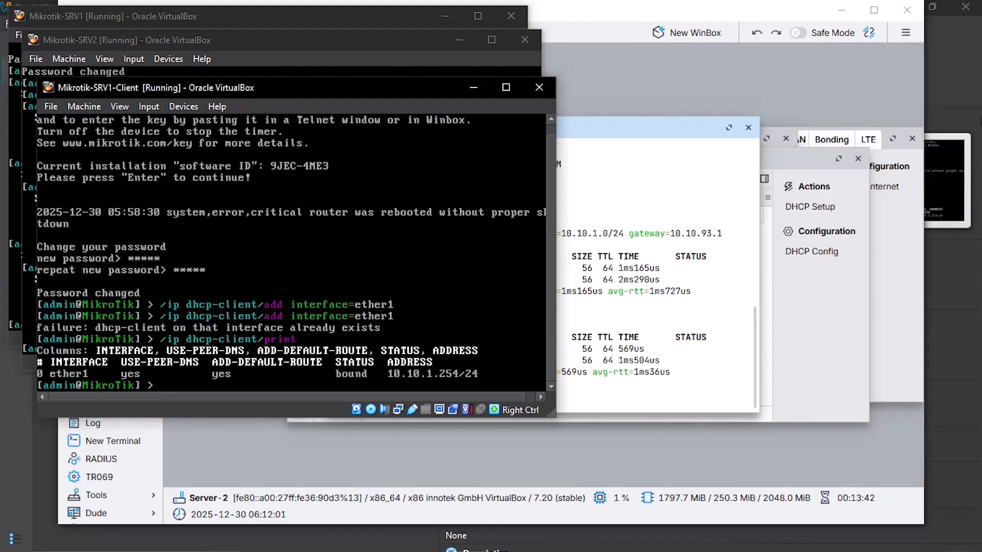
{"action": "type", "text": "ping"}
{"action": "type", "text": "10.10.3.1"}
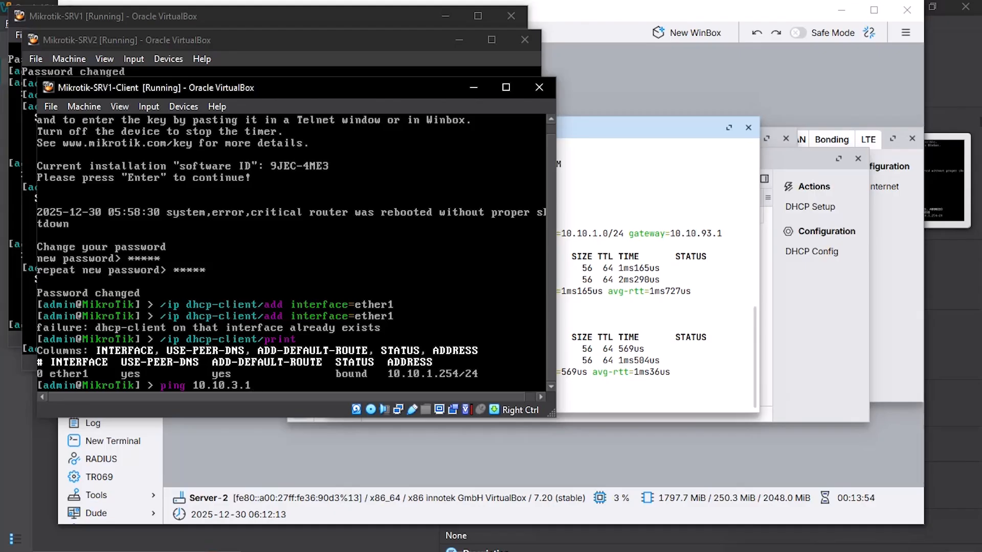
{"action": "key", "text": "Return"}
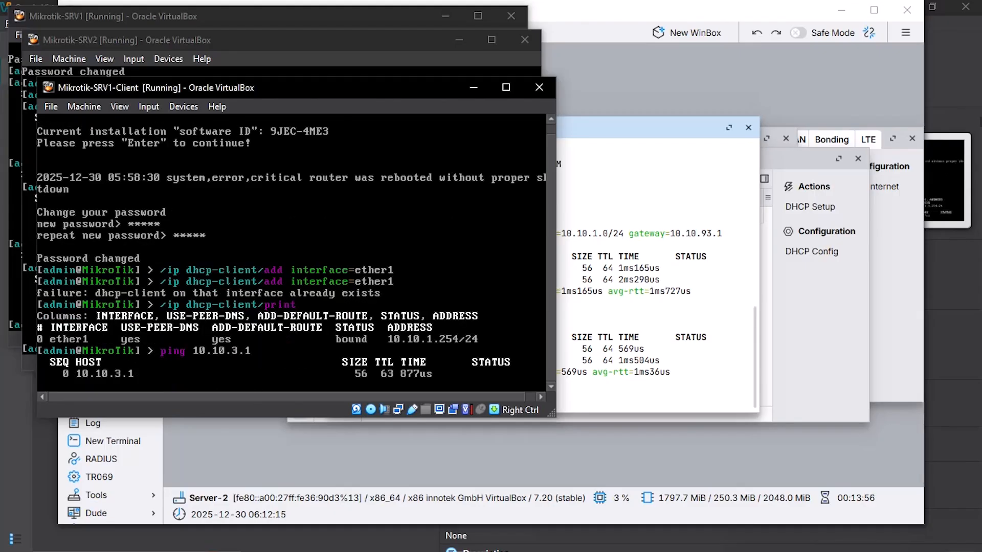
{"action": "key", "text": "ctrl+c"}
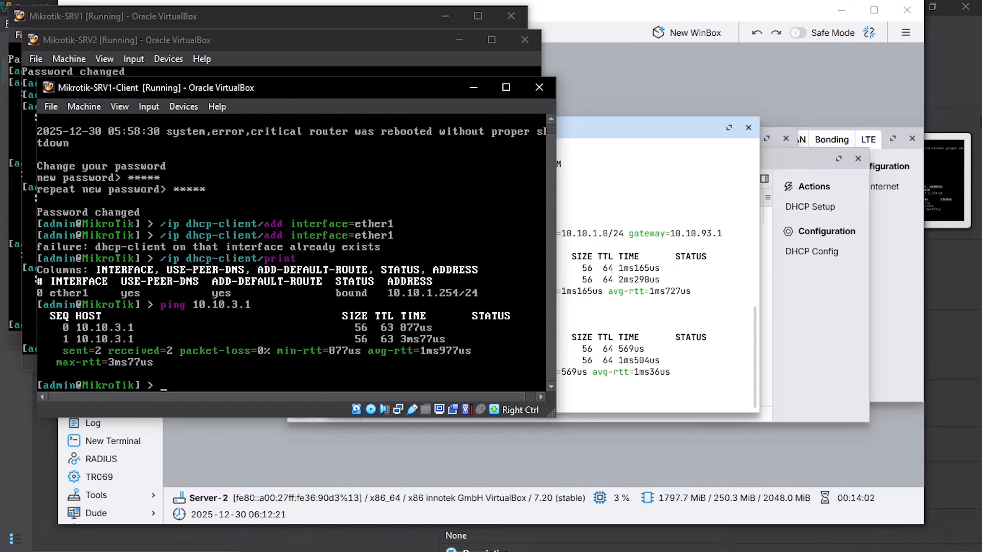
{"action": "type", "text": "ping 10.10.3.254"}
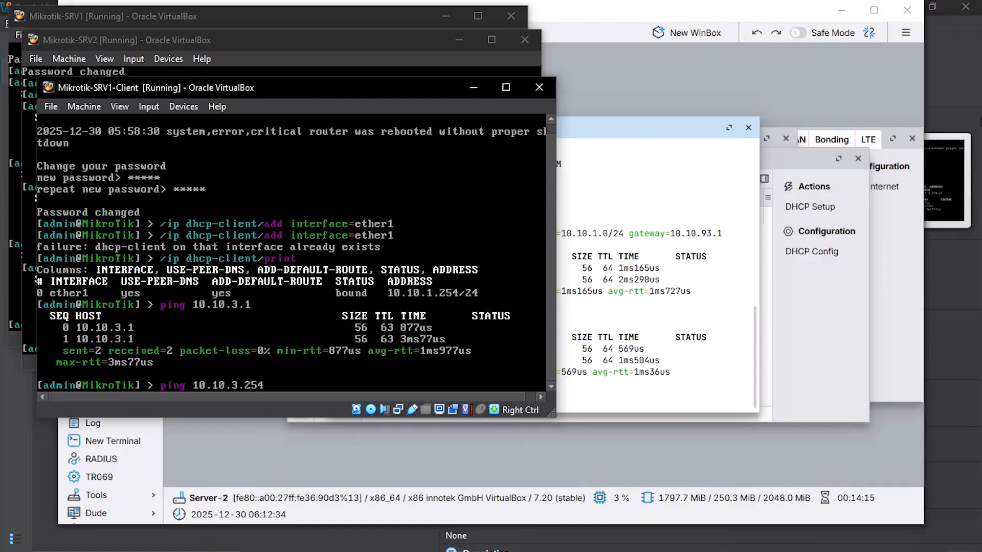
{"action": "key", "text": "Return"}
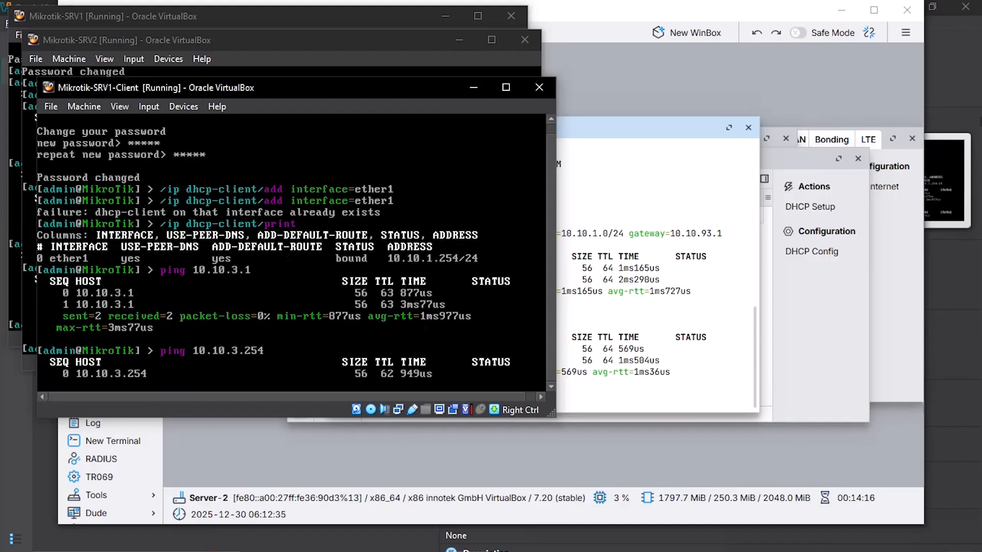
{"action": "key", "text": "ctrl+c"}
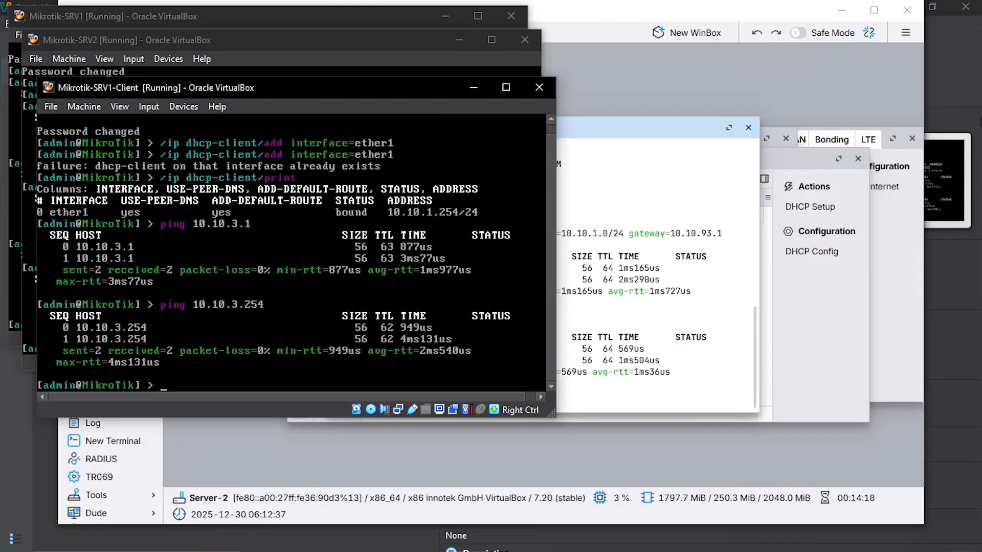
{"action": "mouse_move", "coordinate": [472, 537]}
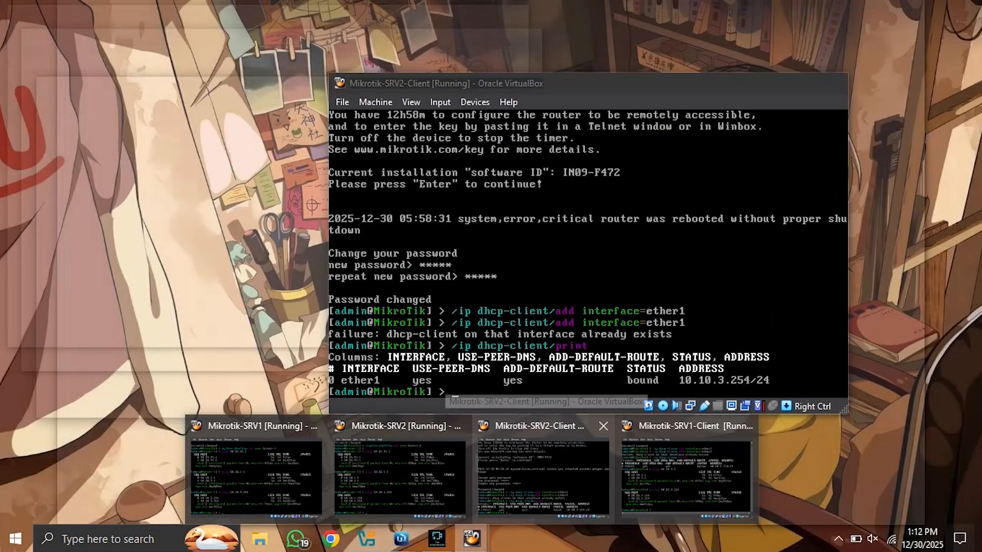
Step: From the Mikrotik-SRV2-Client console, ping Server-1's gateway at 10.10.1.1 successfully
{"action": "left_click", "coordinate": [543, 473]}
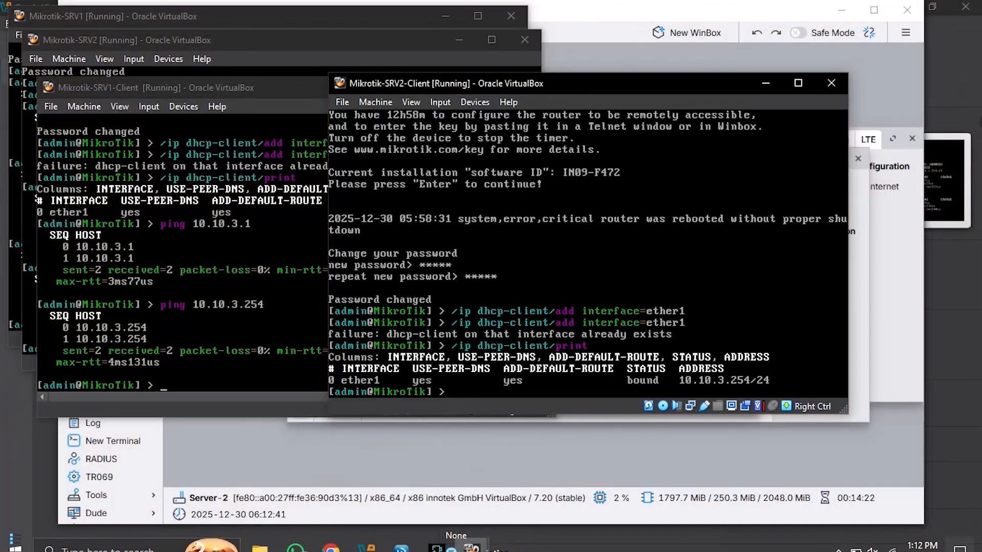
{"action": "left_click_drag", "start_coordinate": [602, 83], "coordinate": [332, 134]}
{"action": "type", "text": "ping"}
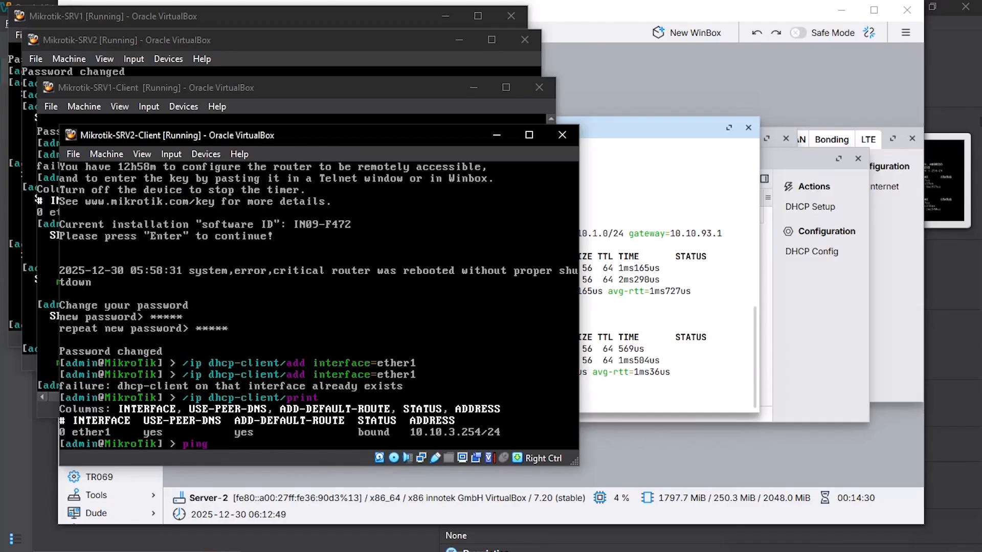
{"action": "type", "text": "10.10"}
{"action": "key", "text": "BackSpace"}
{"action": "key", "text": "BackSpace"}
{"action": "key", "text": "BackSpace"}
{"action": "type", "text": "10.1.1"}
{"action": "key", "text": "Return"}
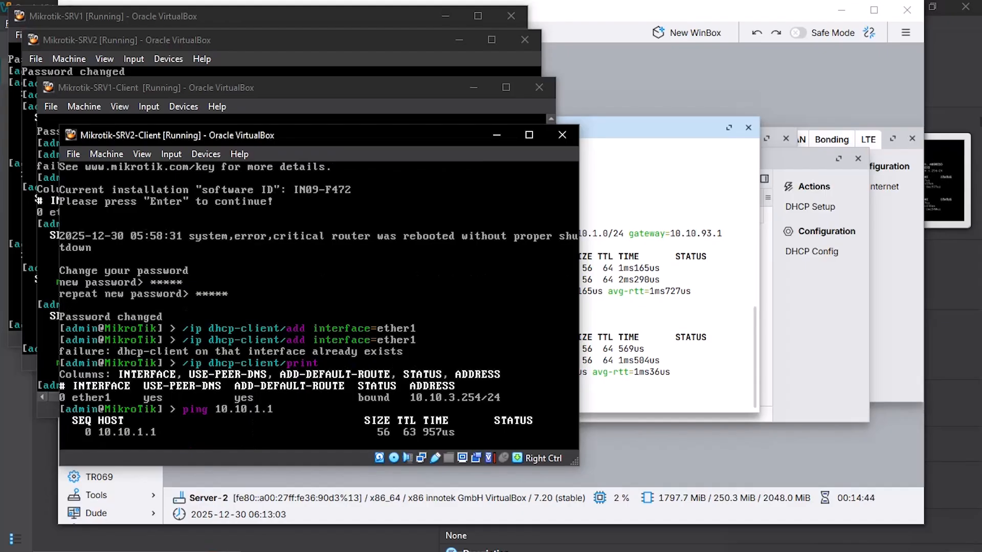
{"action": "key", "text": "ctrl+c"}
Step: Ping the SRV1 client at 10.10.1.254 and confirm 0% packet loss
{"action": "type", "text": "ping"}
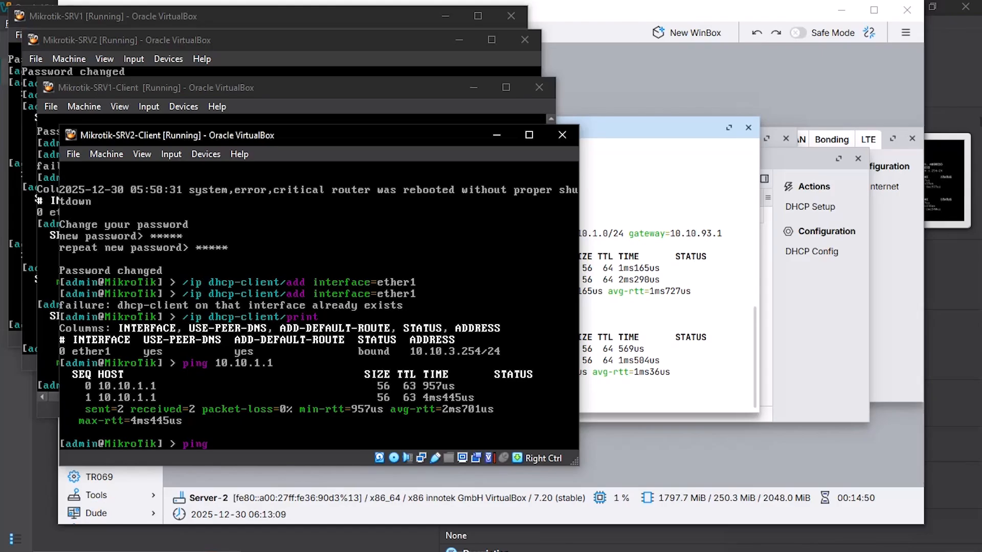
{"action": "type", "text": "10.10.1.254"}
{"action": "key", "text": "Return"}
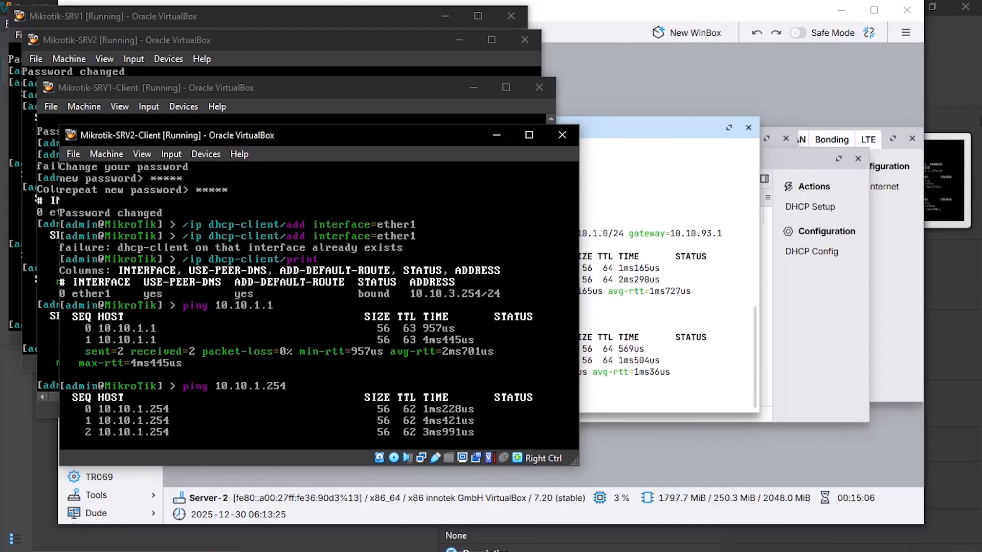
{"action": "key", "text": "ctrl+c"}
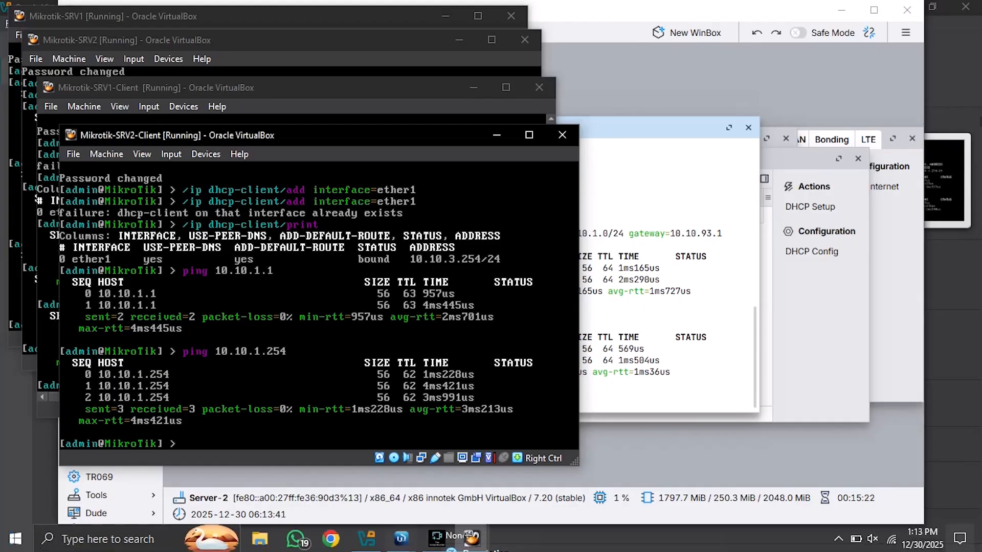
{"action": "left_click", "coordinate": [437, 539]}
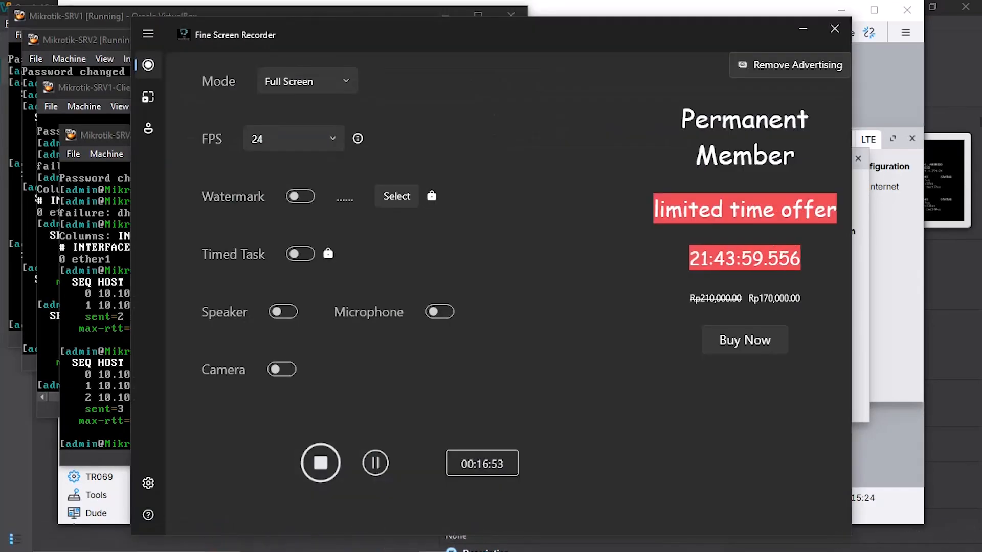